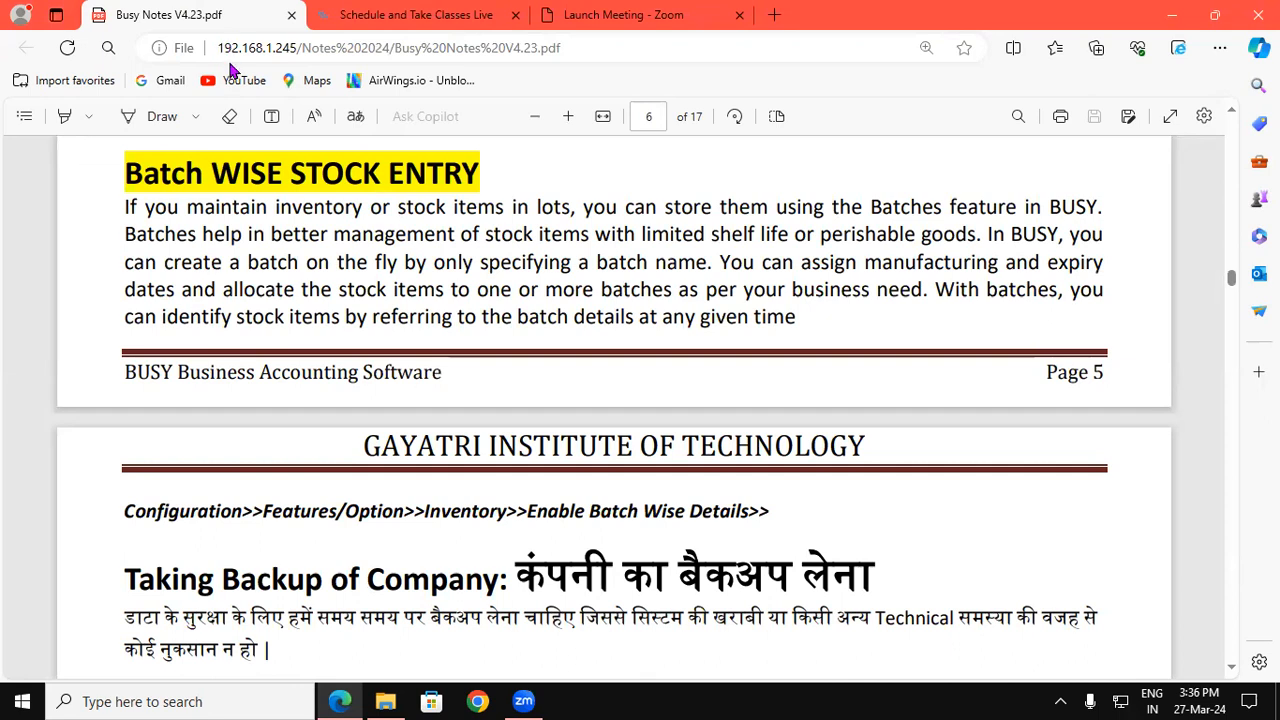
Step: Turn on Draw mode in Edge's PDF viewer for blue freehand ink
click(161, 119)
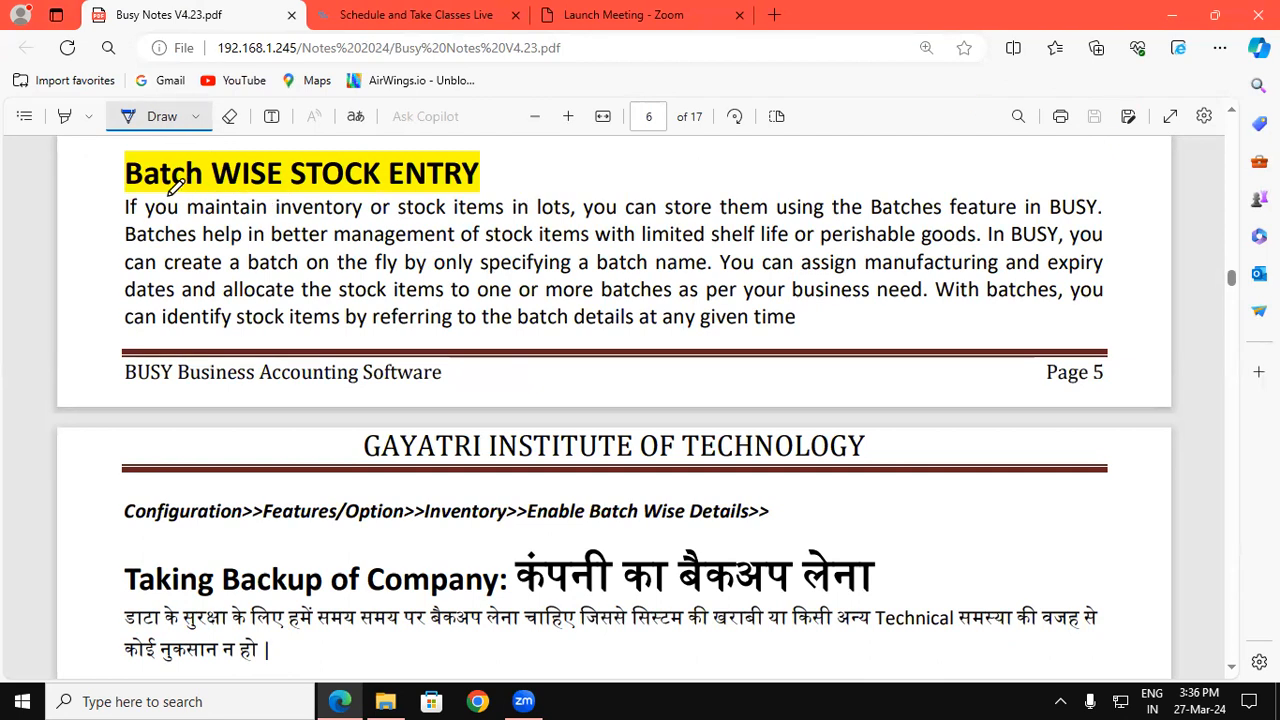
Step: Underline 'Batch' in blue ink and draw a tick beside the Batch WISE STOCK ENTRY heading
drag(124, 187, 203, 188)
drag(120, 189, 201, 191)
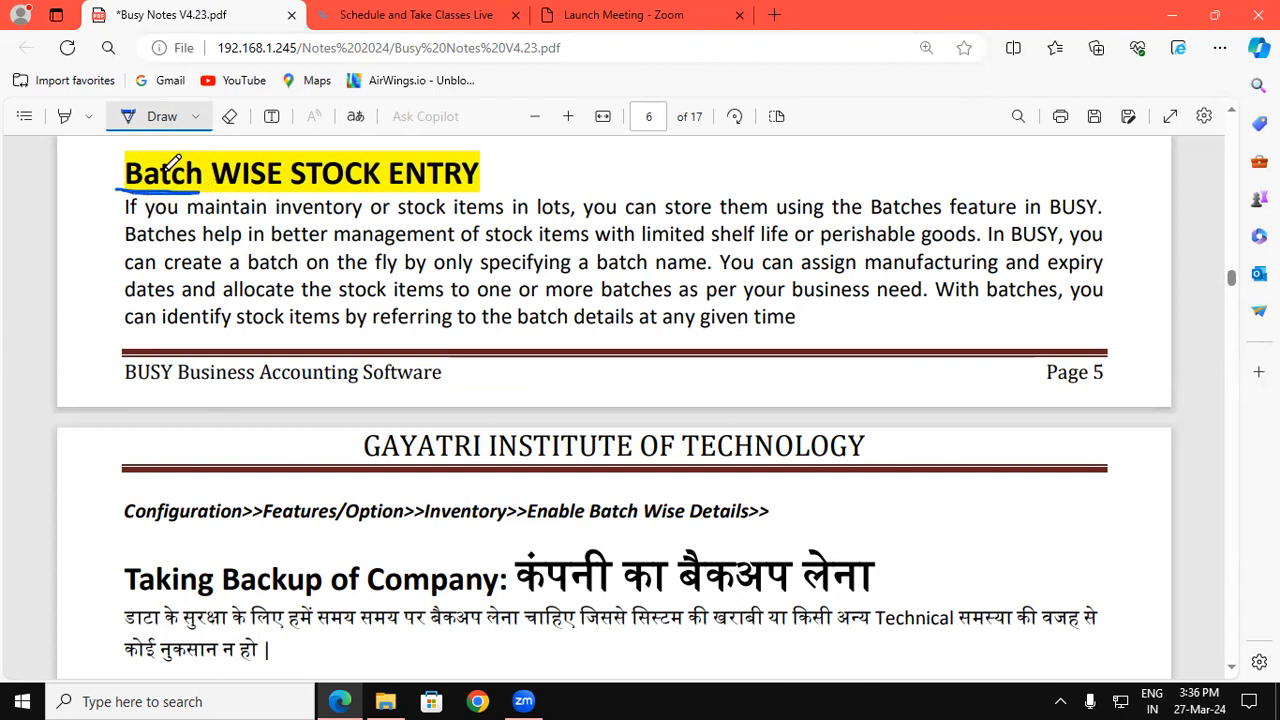
drag(88, 170, 125, 150)
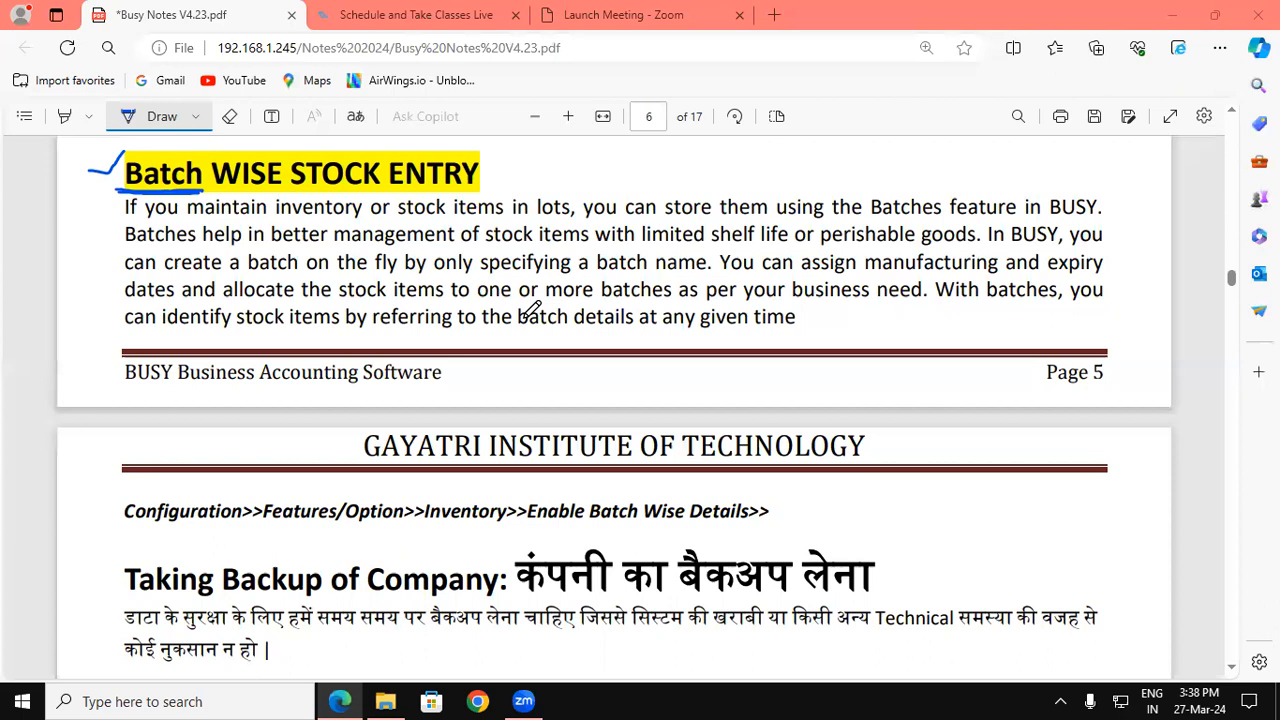
click(386, 701)
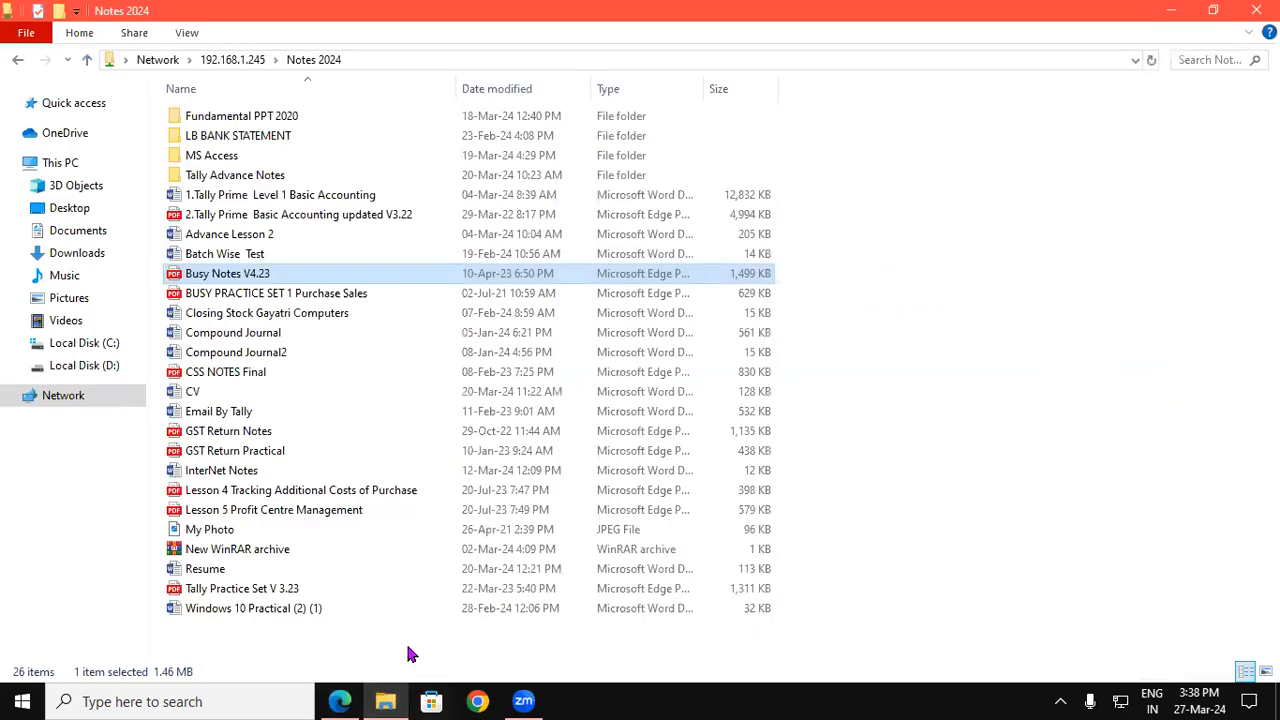
Step: Open the BUSY PRACTICE SET 1 Purchase Sales PDF from the Notes 2024 folder
click(317, 295)
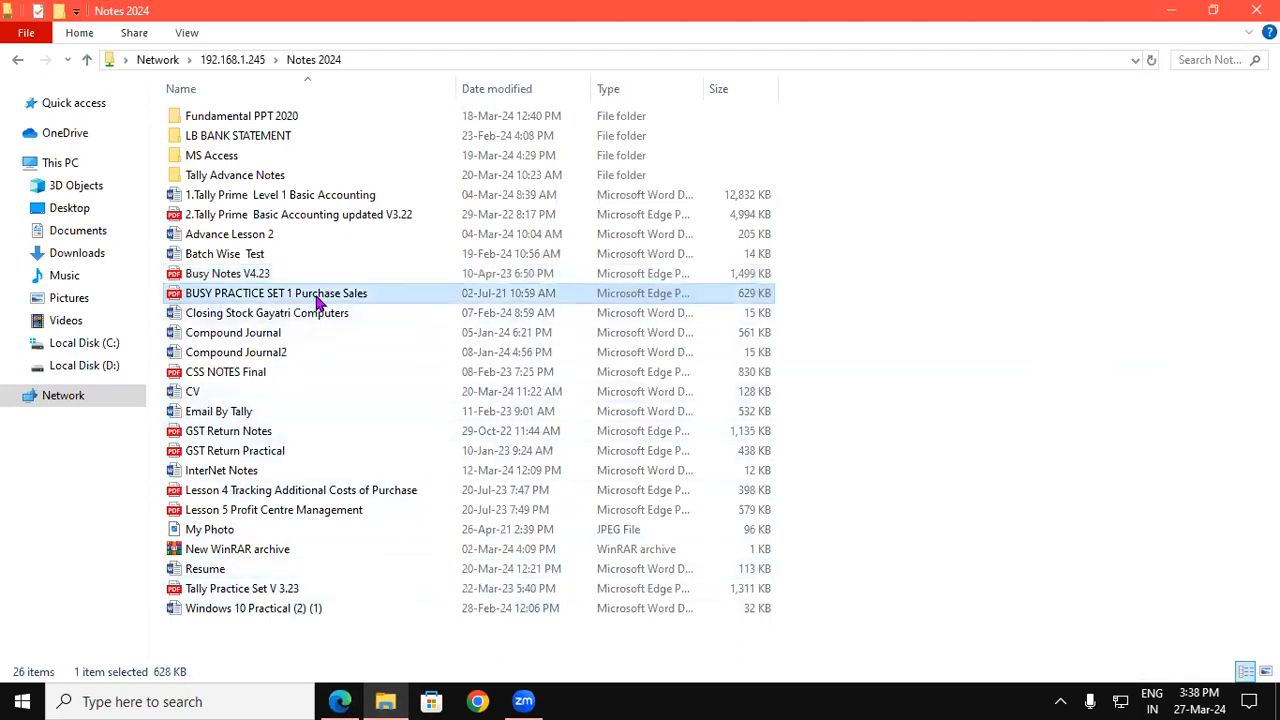
double_click(317, 300)
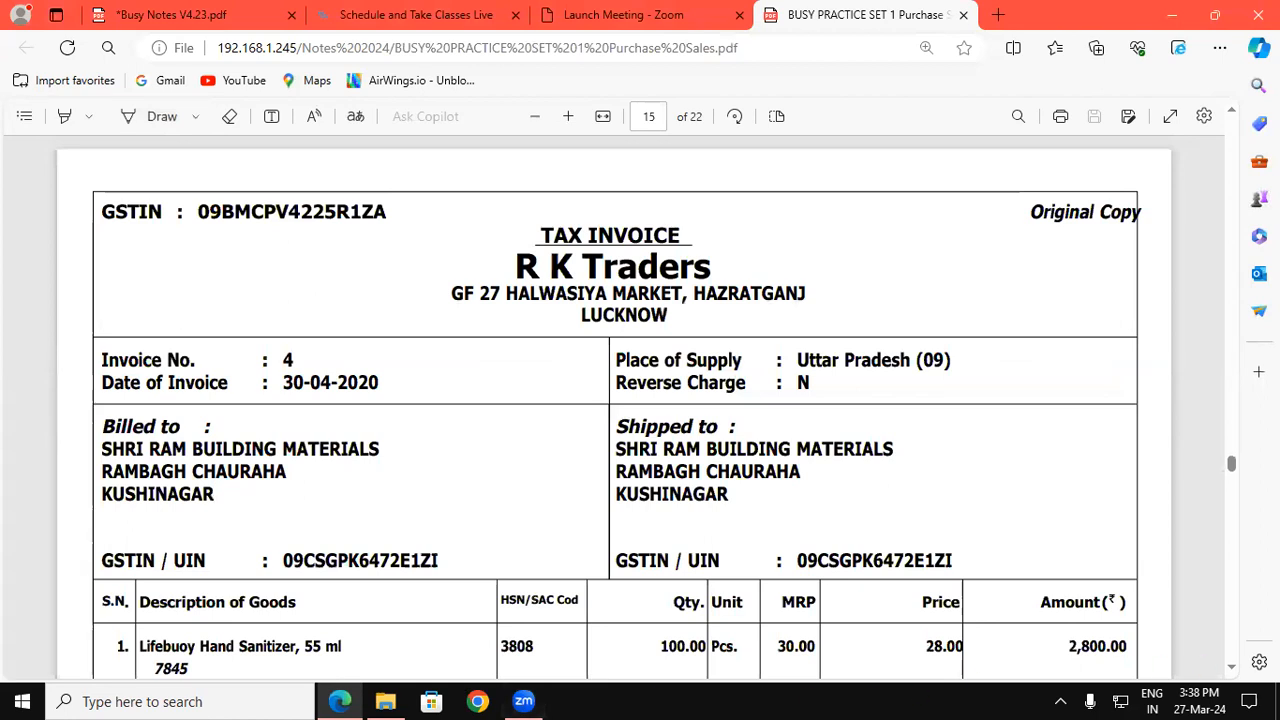
Step: Scroll through the practice-set invoices to locate the R K Traders invoice
click(1231, 668)
click(1232, 672)
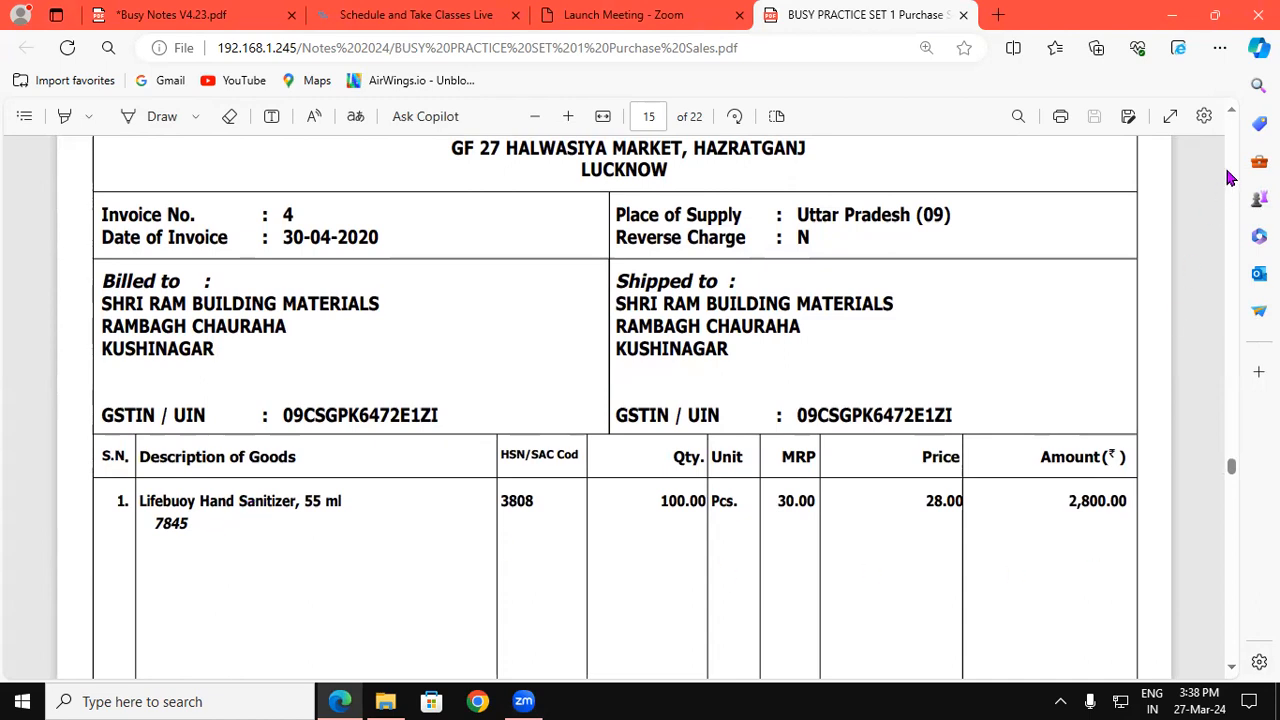
click(1233, 113)
scroll(1233, 113, up, 12)
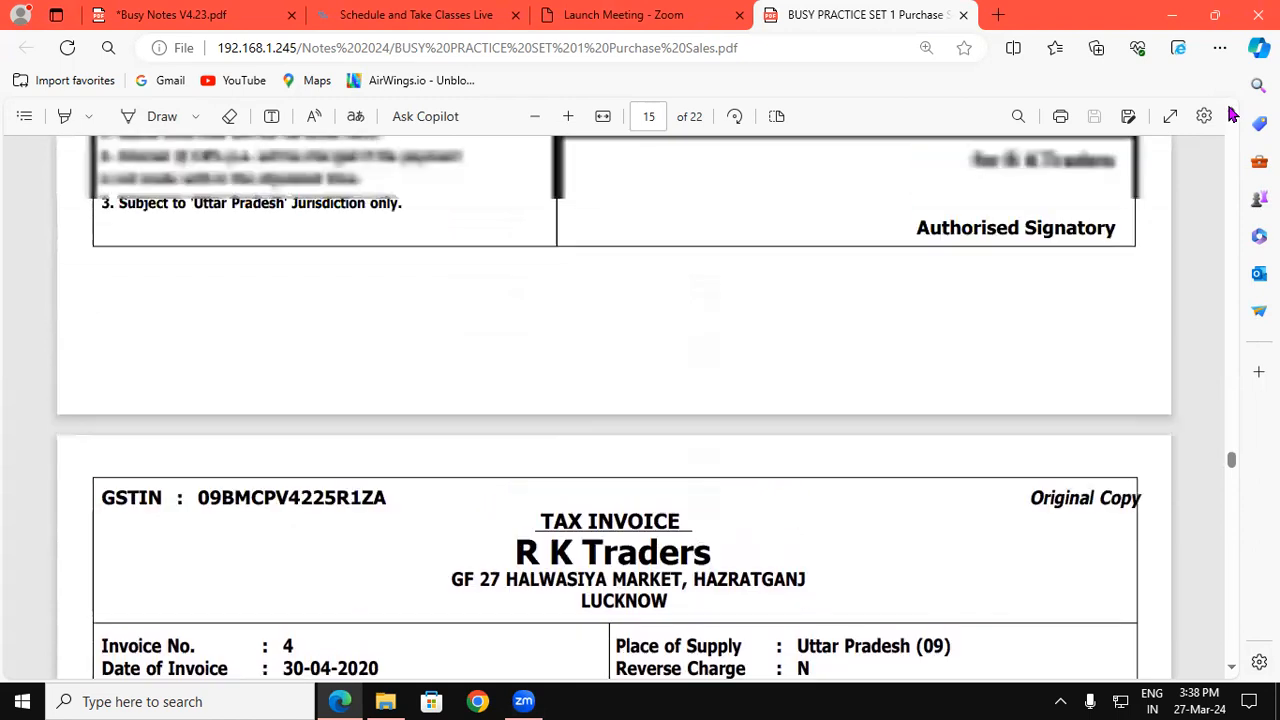
scroll(1233, 116, up, 8)
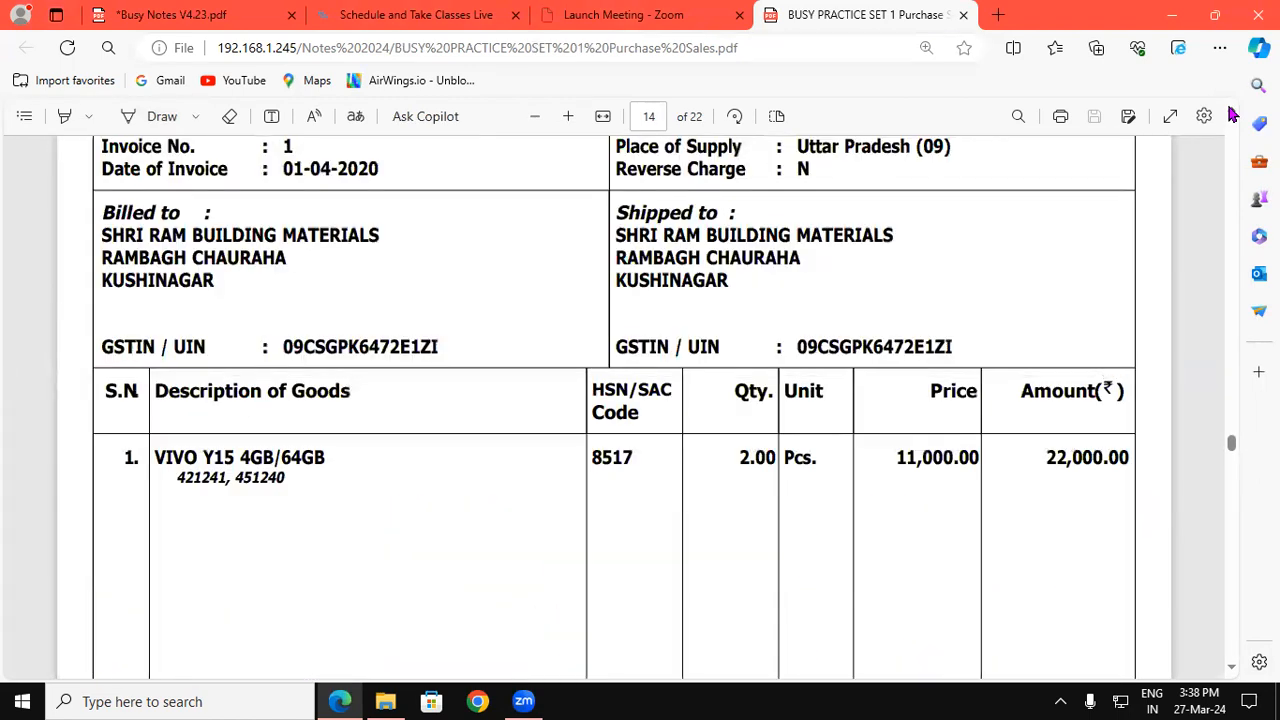
scroll(1233, 116, up, 5)
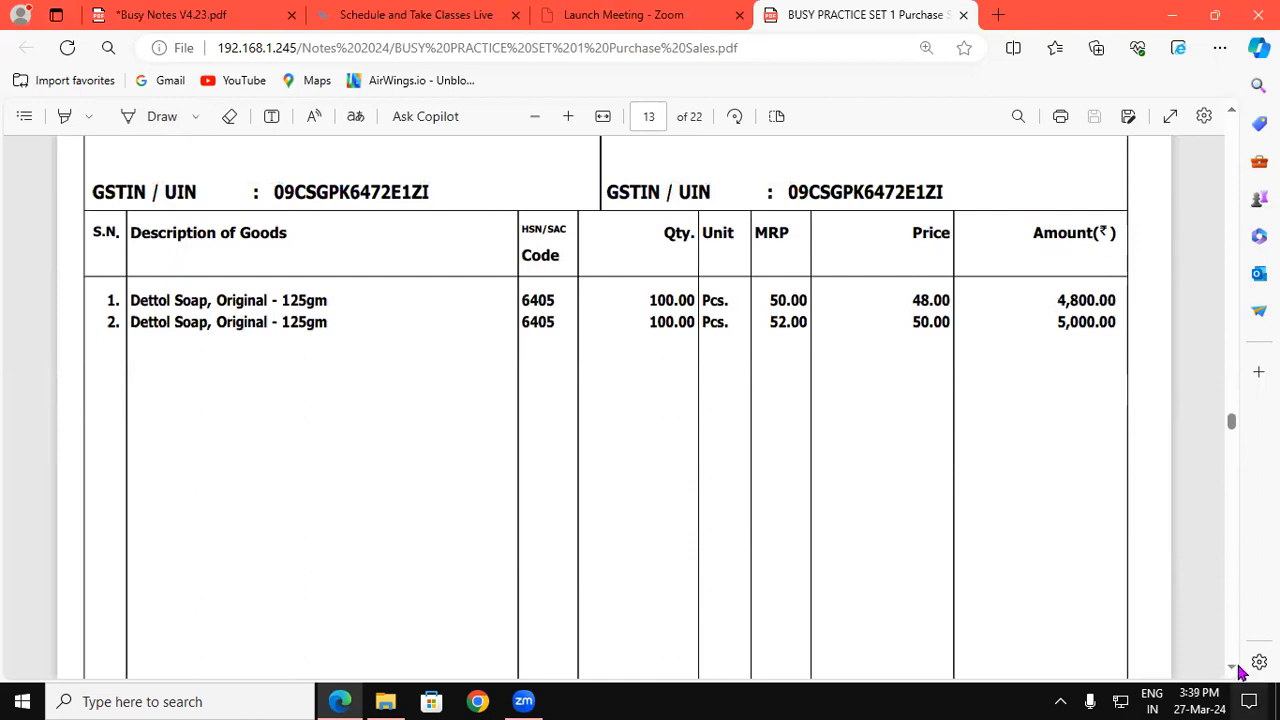
scroll(1234, 669, down, 5)
scroll(1234, 670, down, 10)
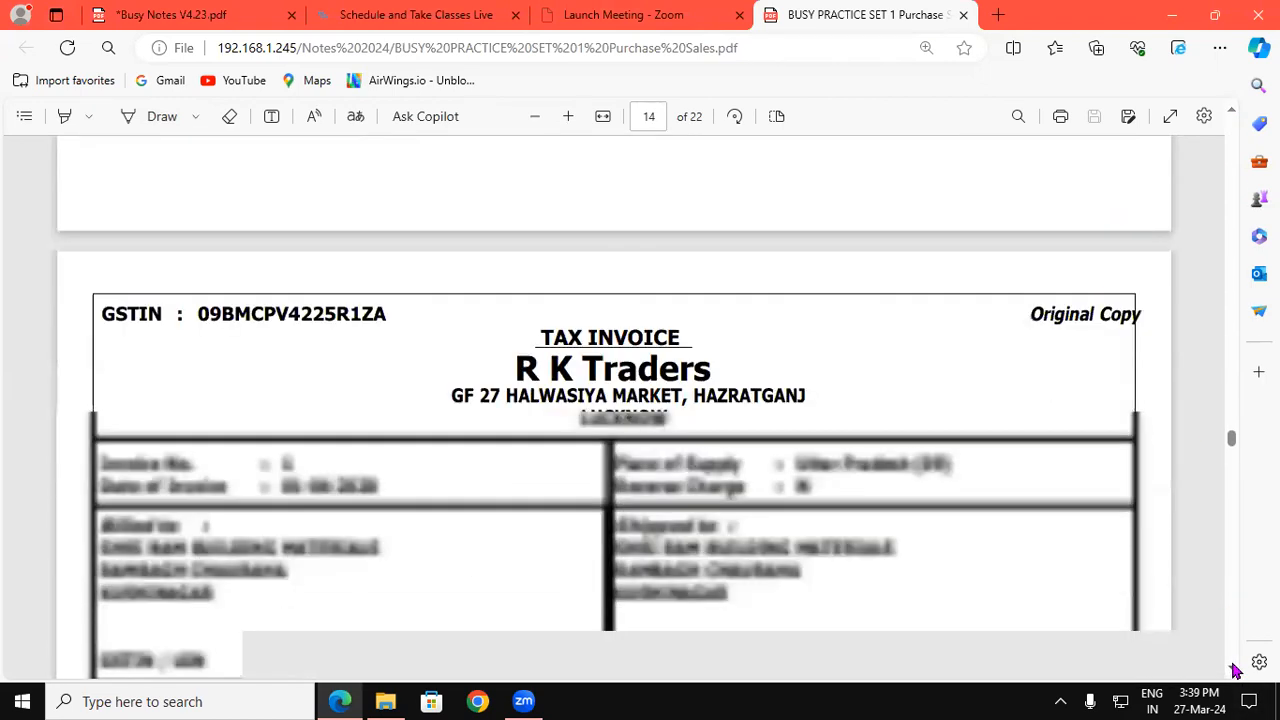
scroll(1234, 670, down, 10)
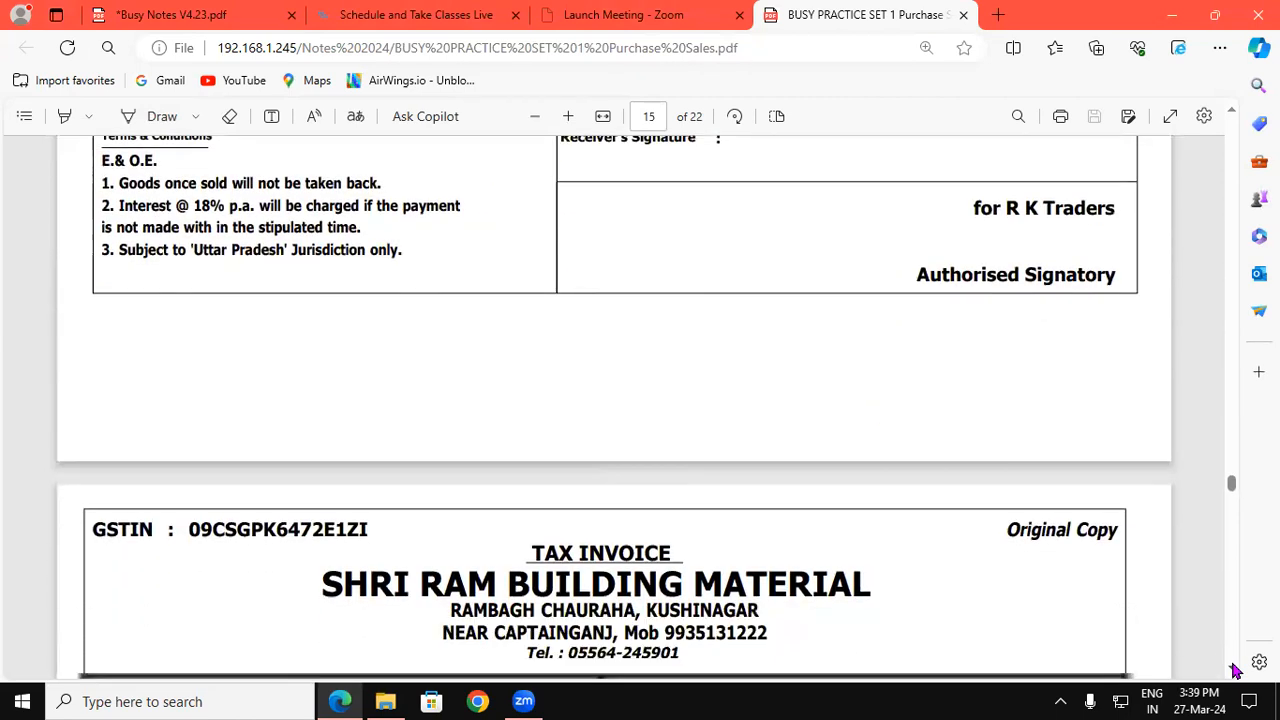
scroll(1234, 670, down, 5)
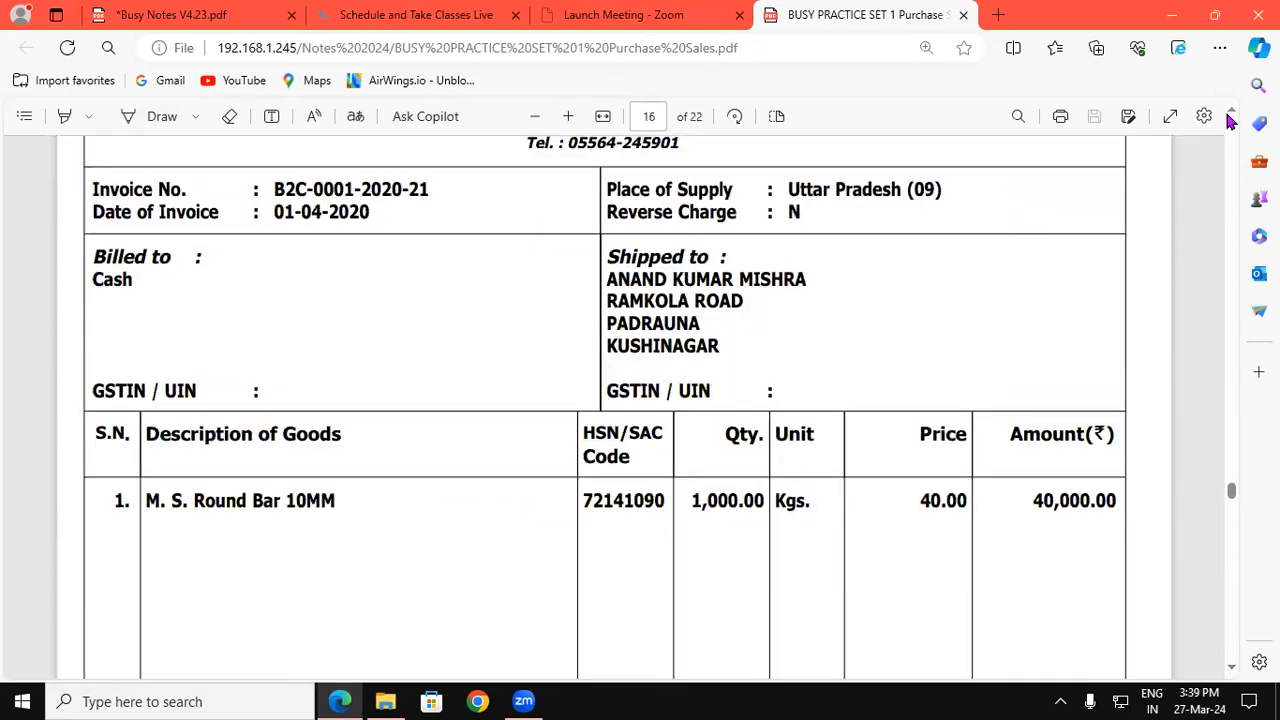
scroll(1234, 116, up, 4)
scroll(1234, 116, up, 10)
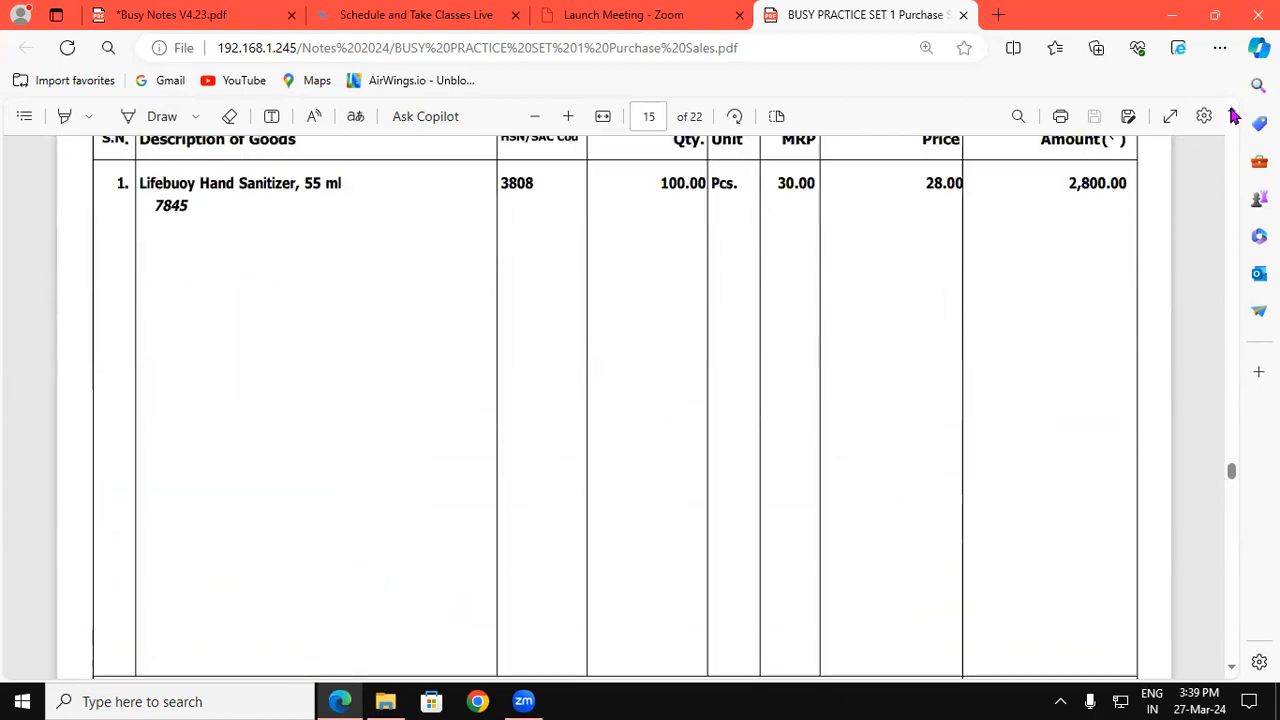
scroll(1234, 116, up, 2)
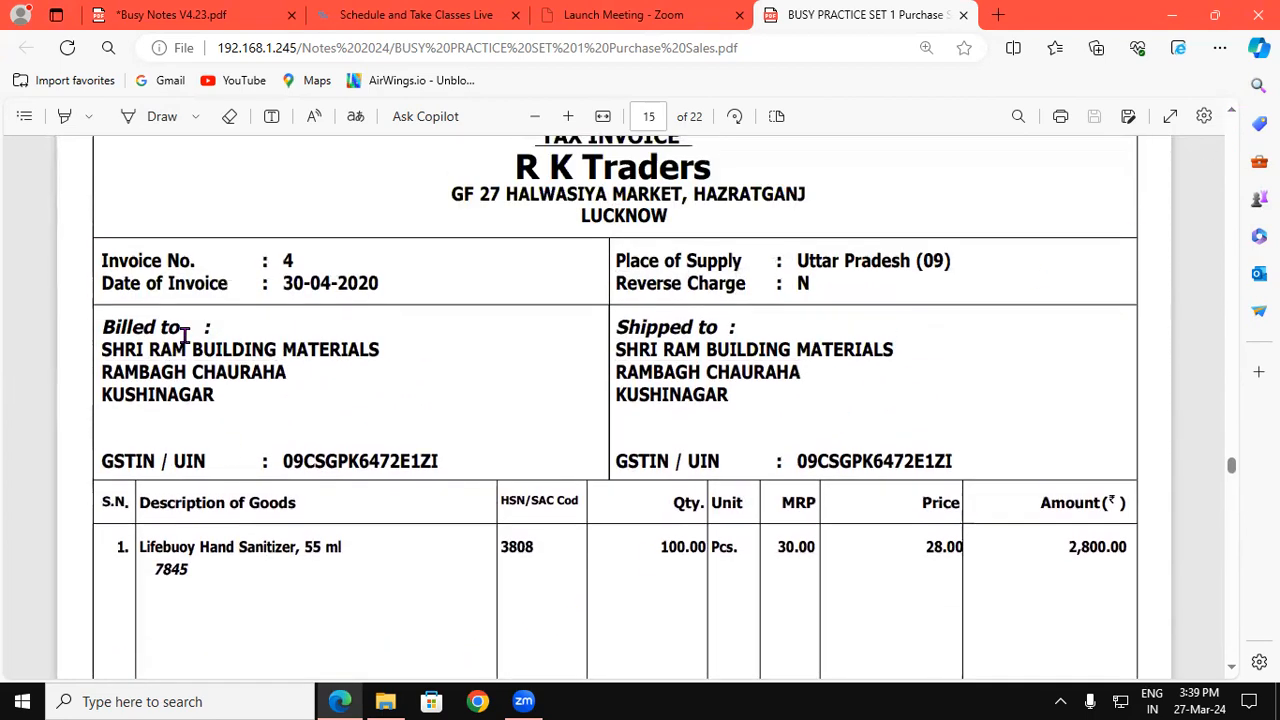
Step: Underline 7845 under the Lifebuoy Hand Sanitizer item in blue ink, then show the desktop
click(139, 118)
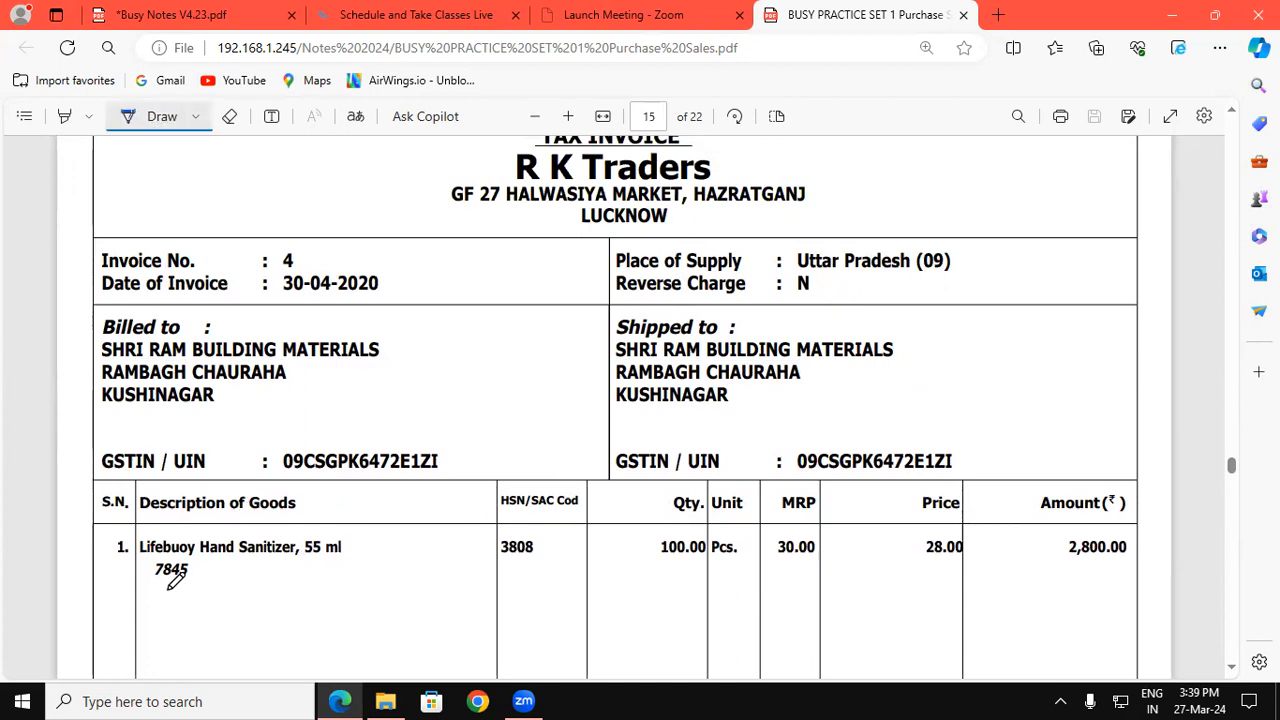
drag(151, 584, 184, 587)
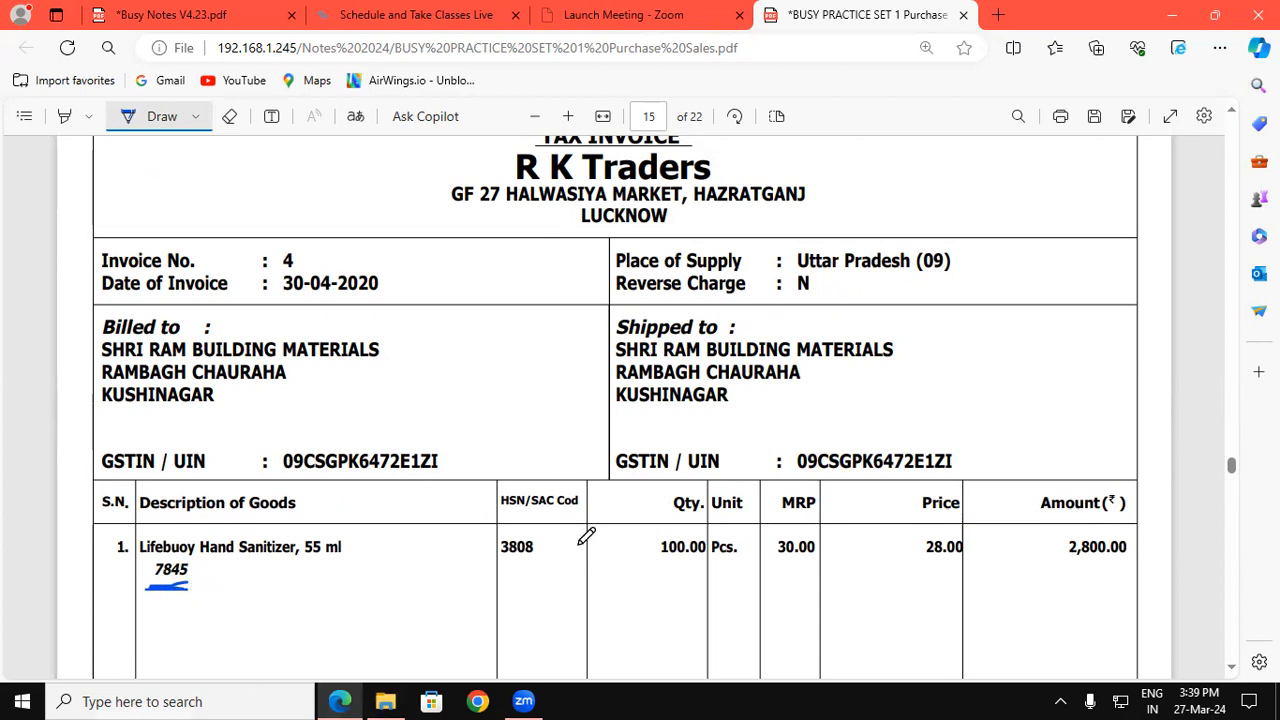
key(super+d)
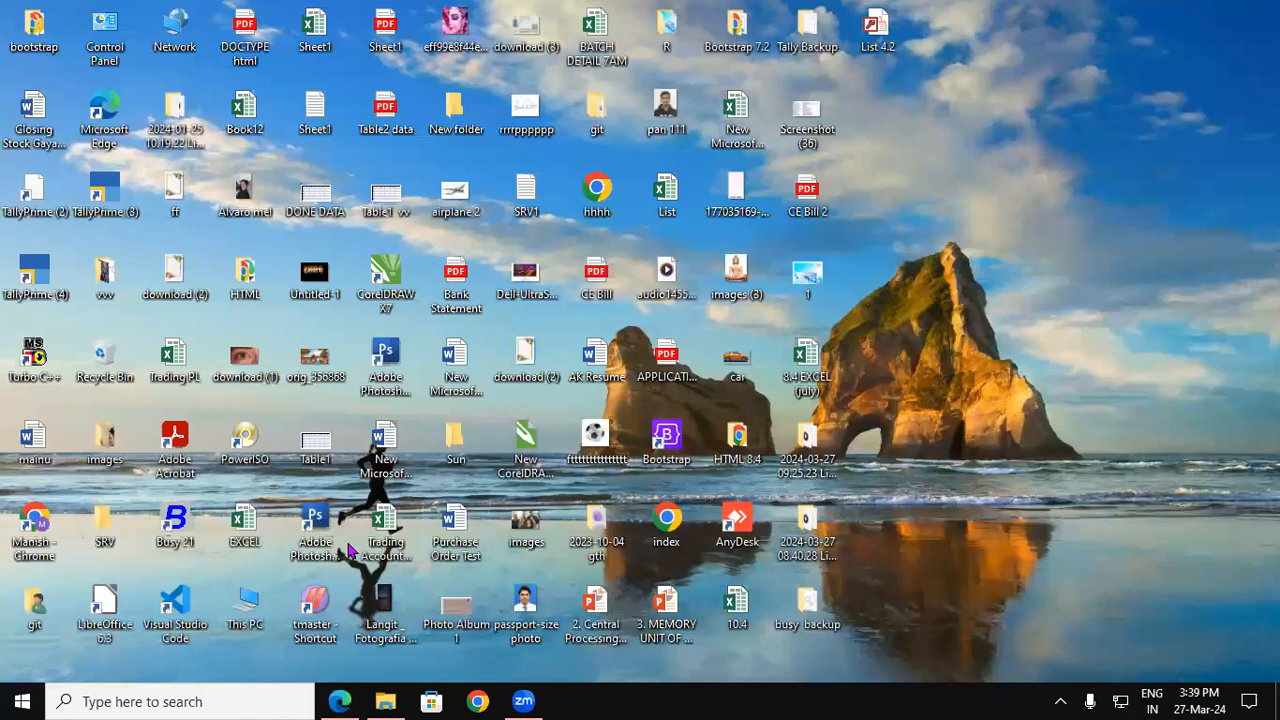
Step: Launch Busy 21 and dismiss the startup and security warnings to run it as a Demo Copy
double_click(180, 515)
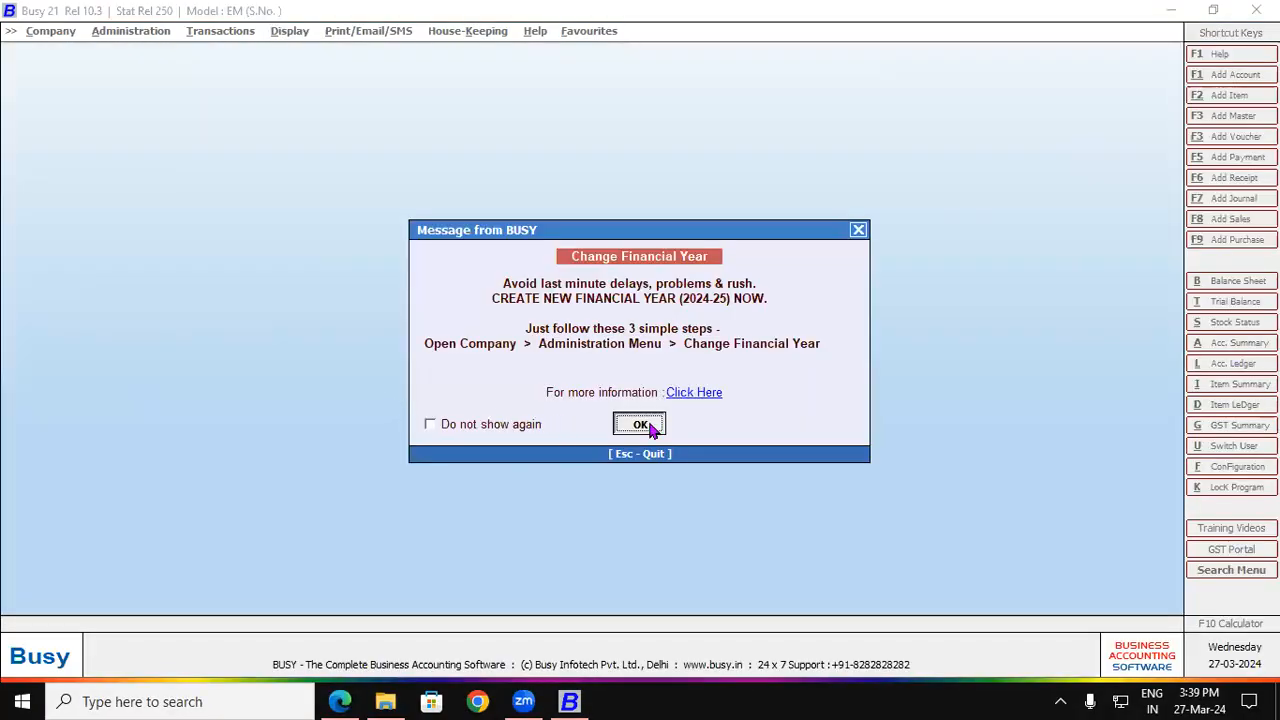
click(645, 426)
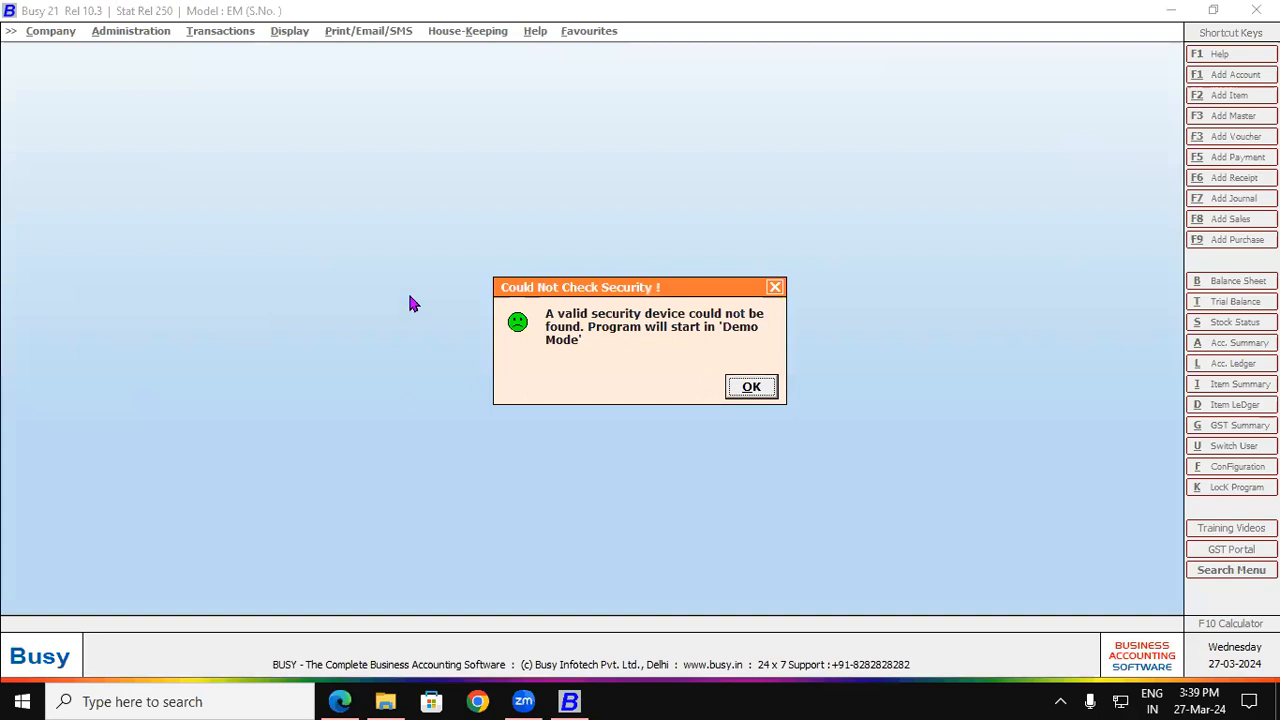
click(737, 388)
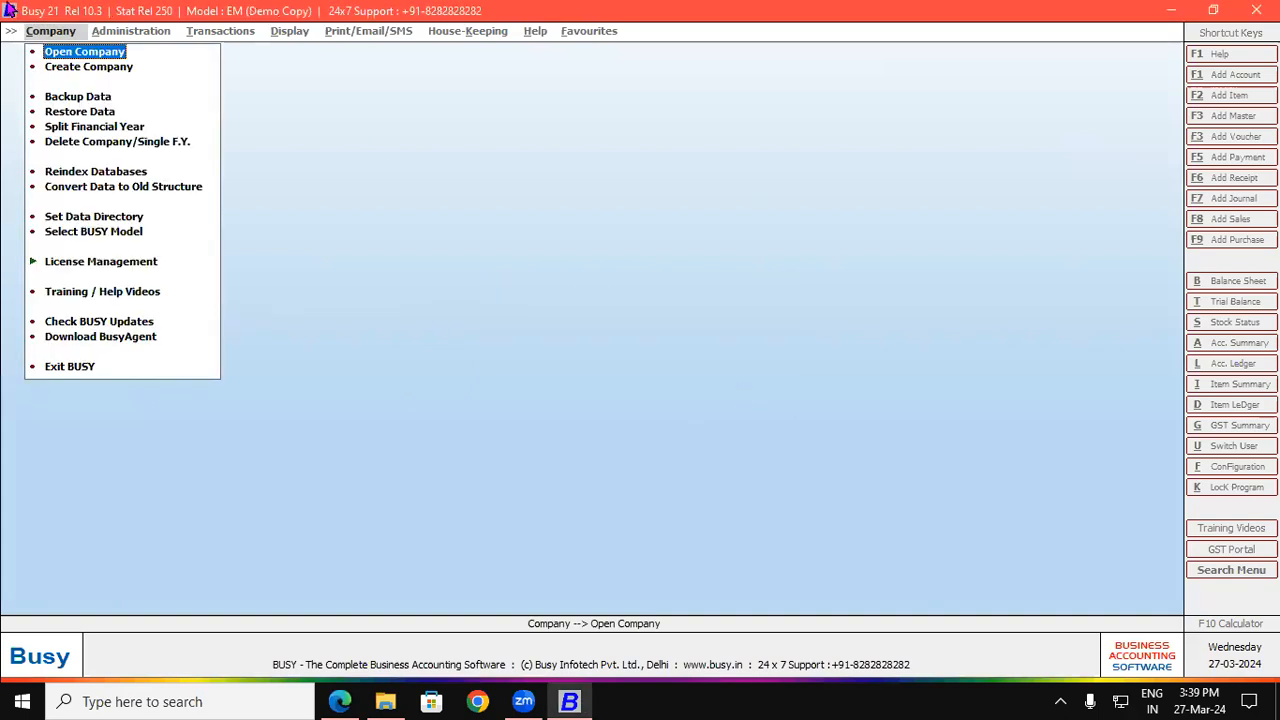
Step: Open the SHRI RAM BUILDING MATERIAL 3.4 company and log in with the user name and password
click(53, 50)
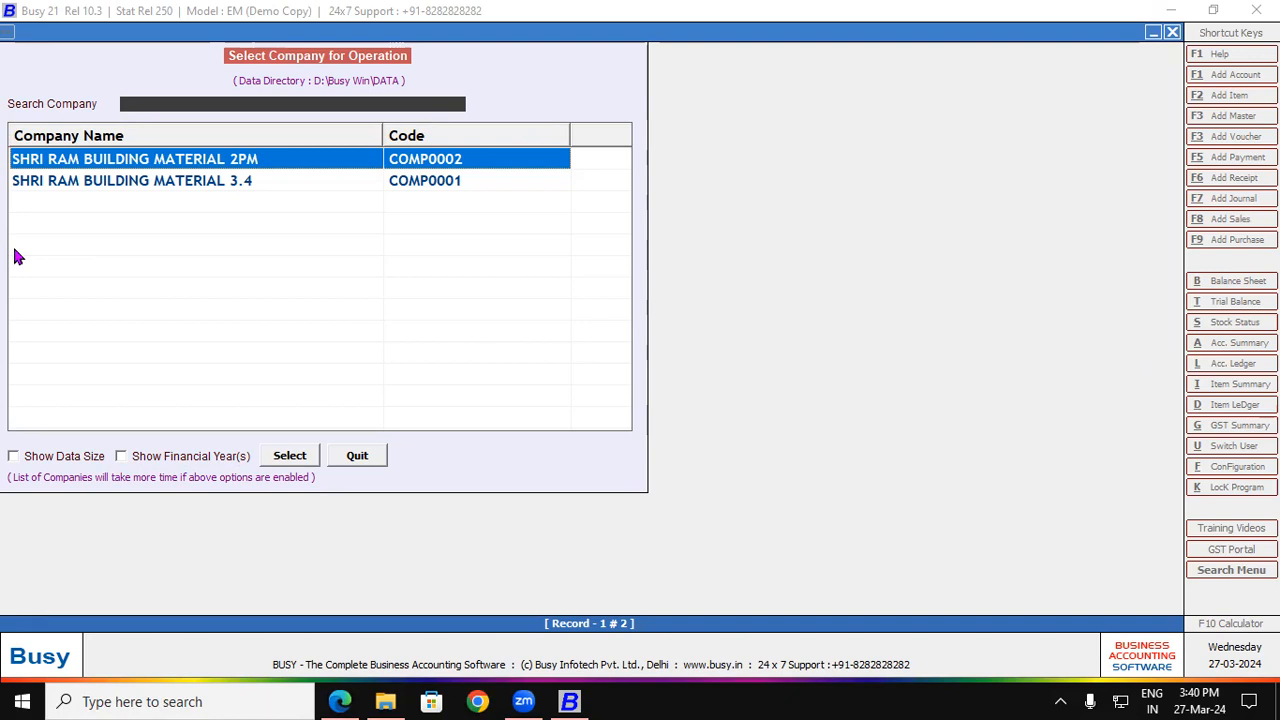
double_click(126, 190)
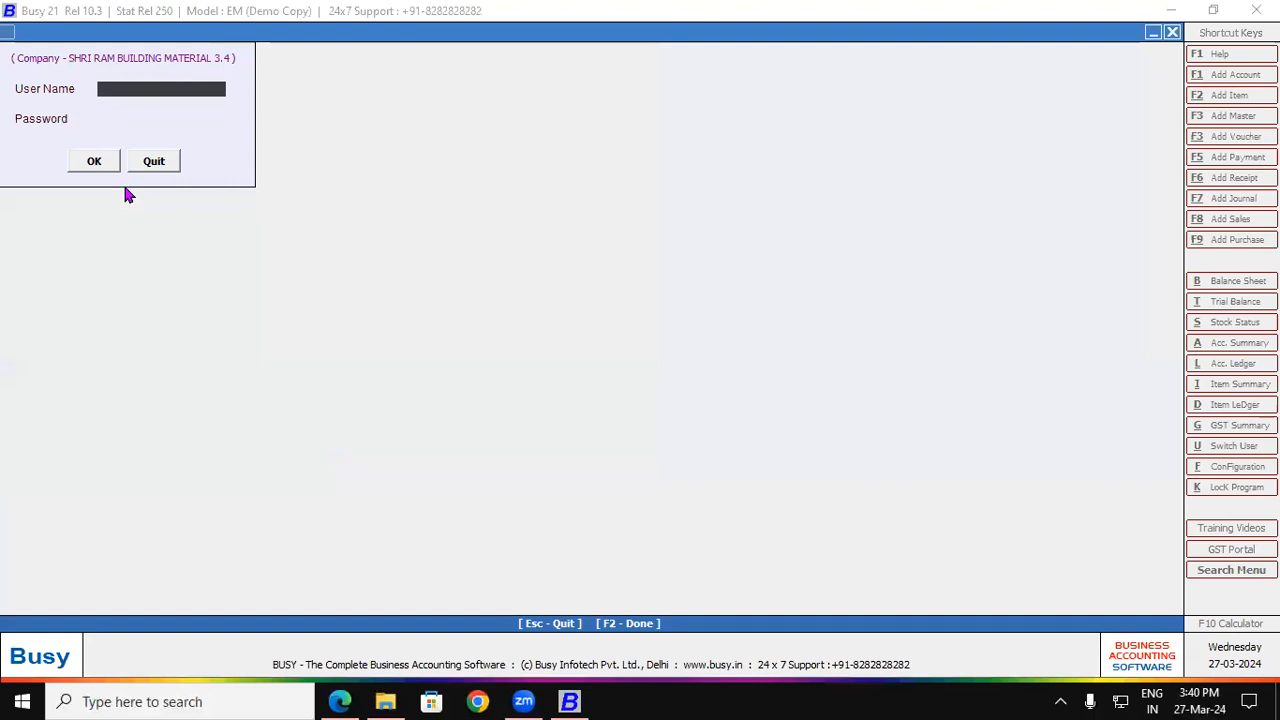
text(ram)
key(Return)
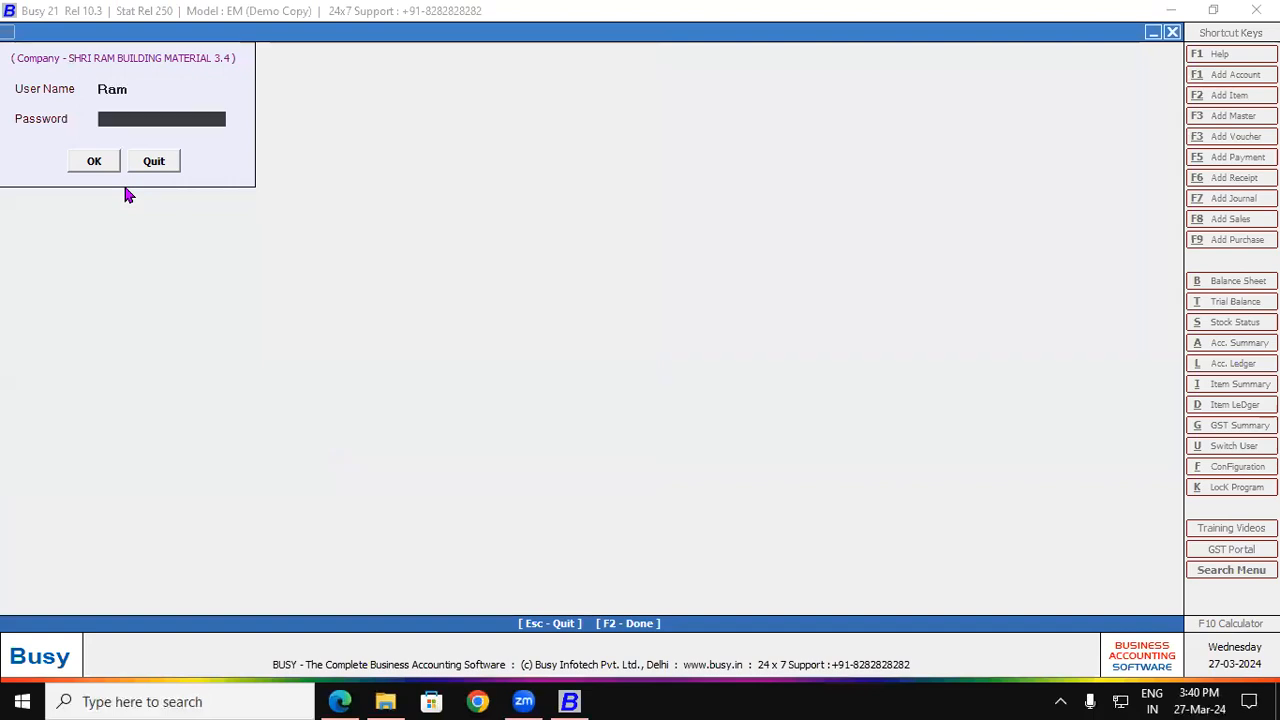
text(***)
key(Return)
key(Return)
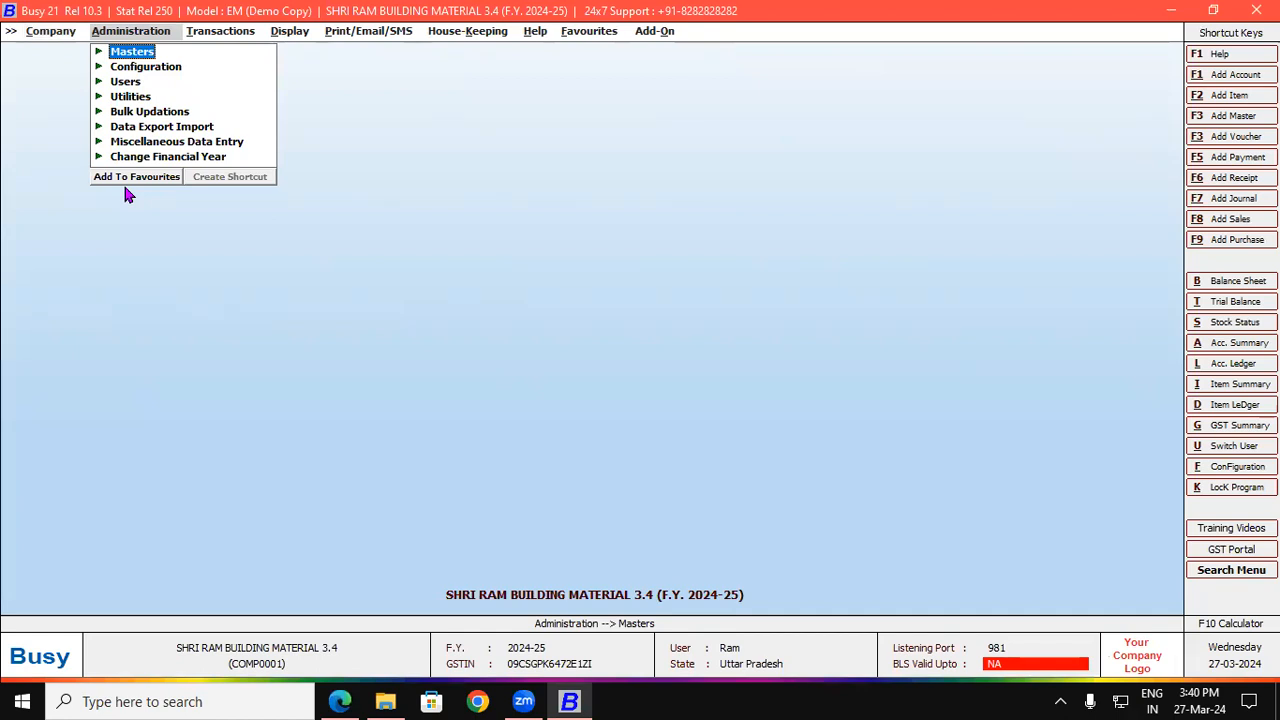
Step: Enable Batch-wise Details in Configuration > Features / Options > Inventory
click(1222, 472)
double_click(46, 86)
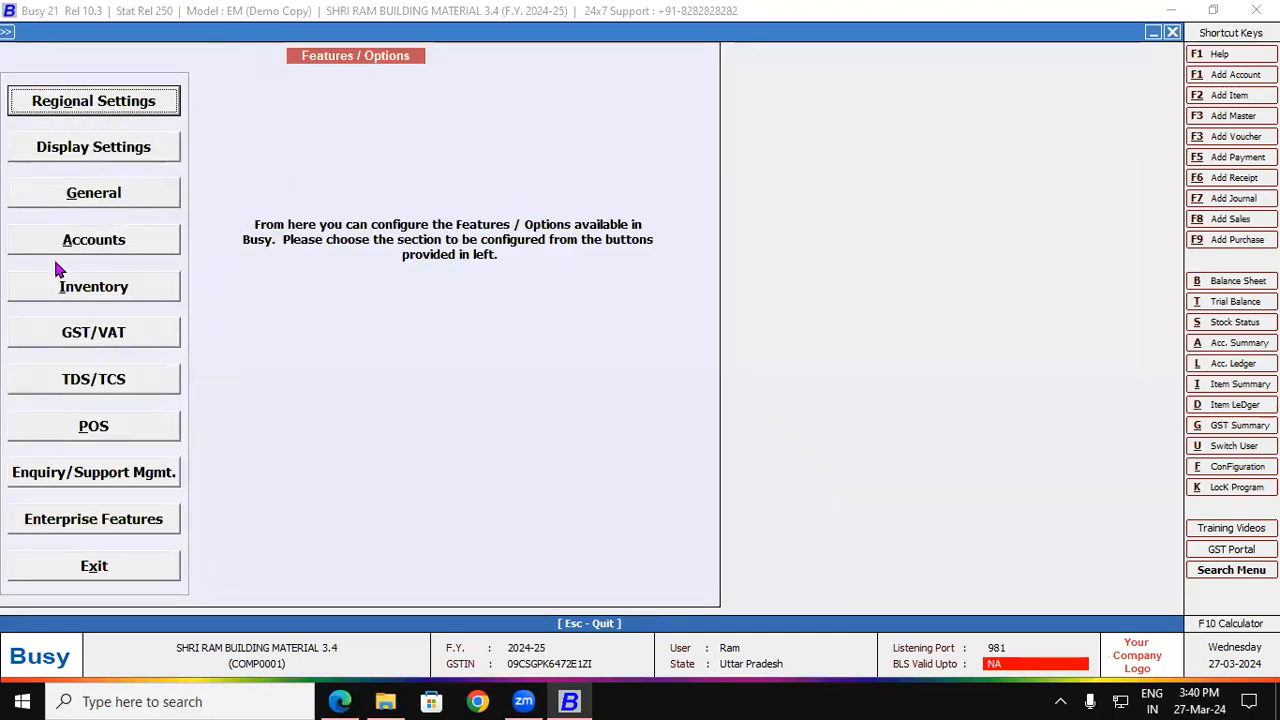
click(59, 300)
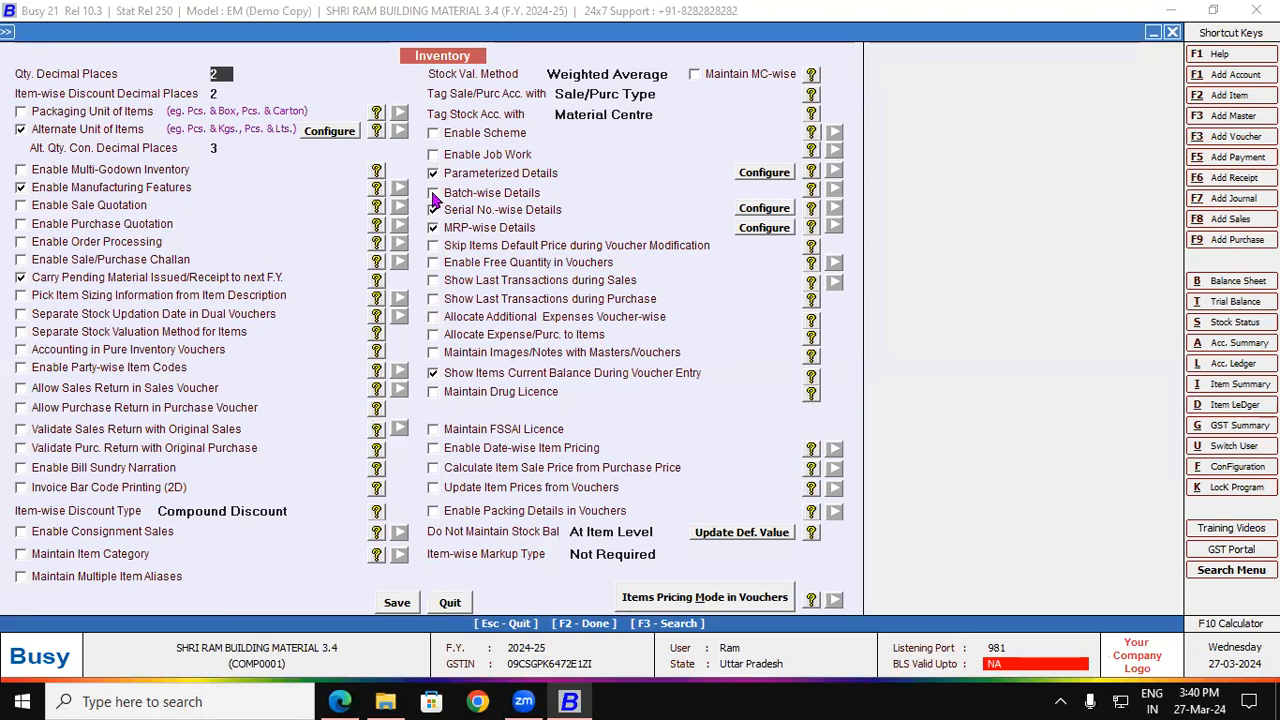
click(433, 194)
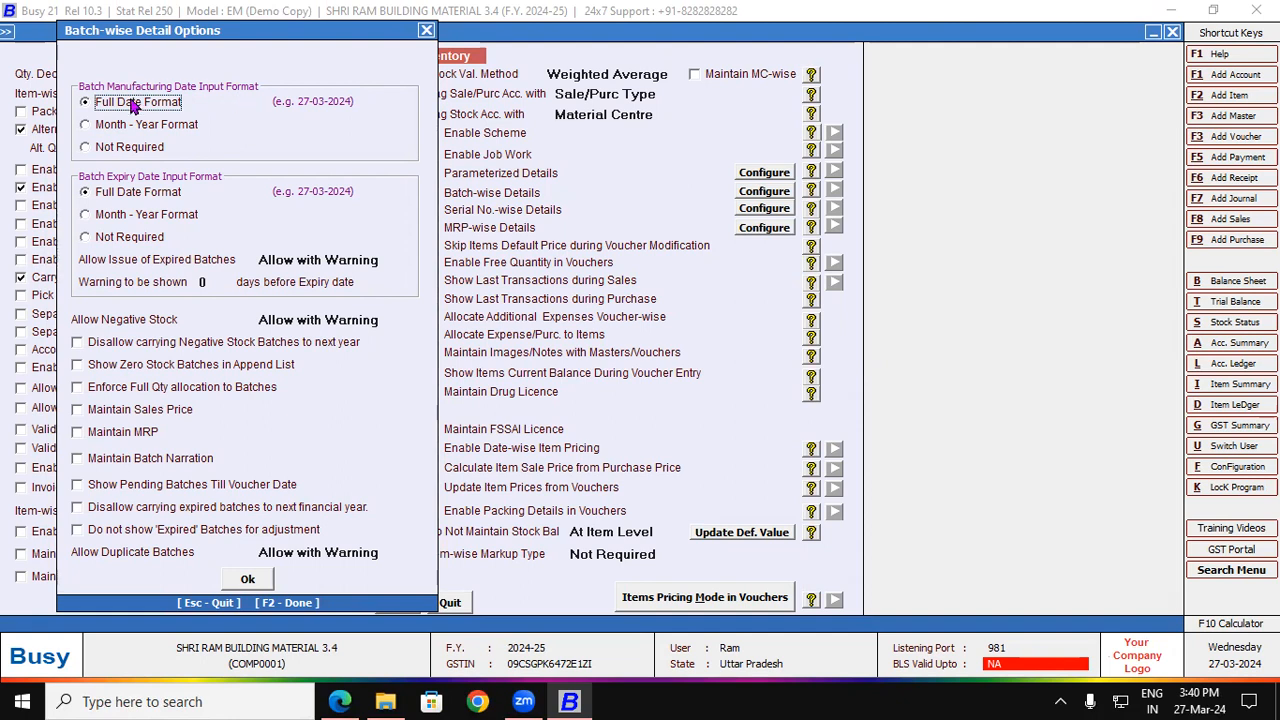
Step: Set both the batch manufacturing and expiry date input formats to Month - Year Format
click(86, 126)
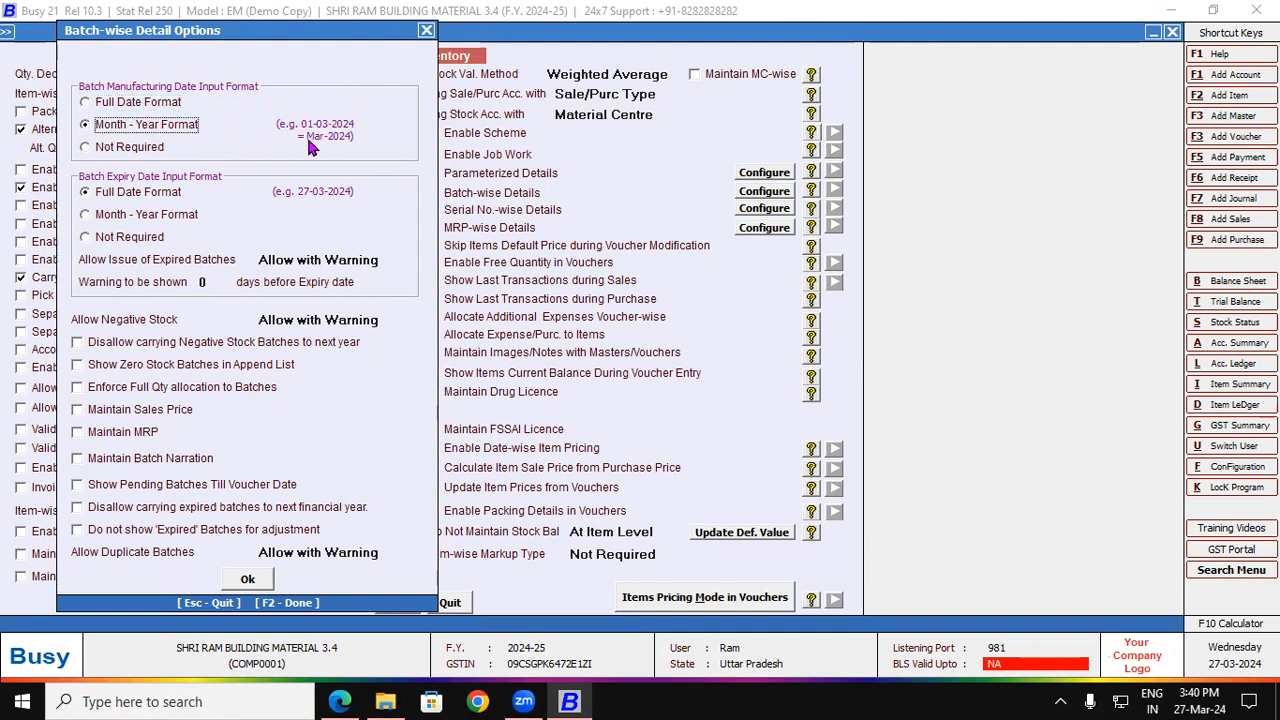
click(86, 147)
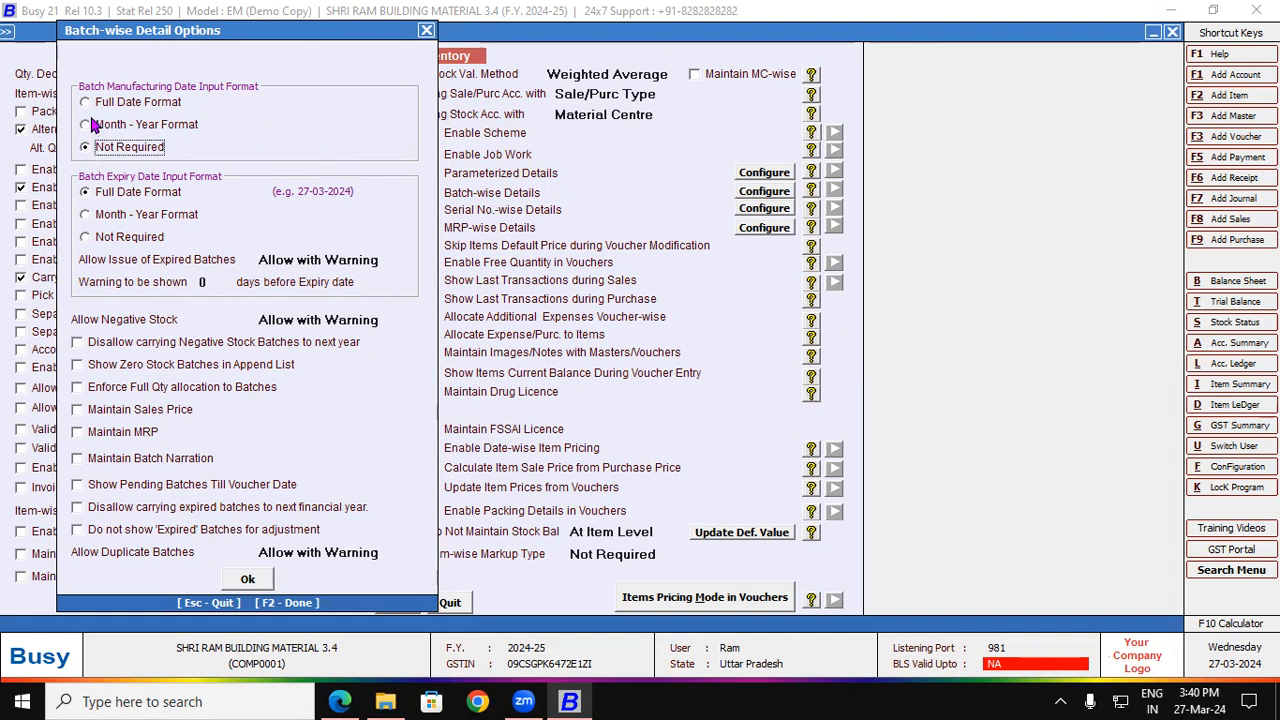
click(86, 102)
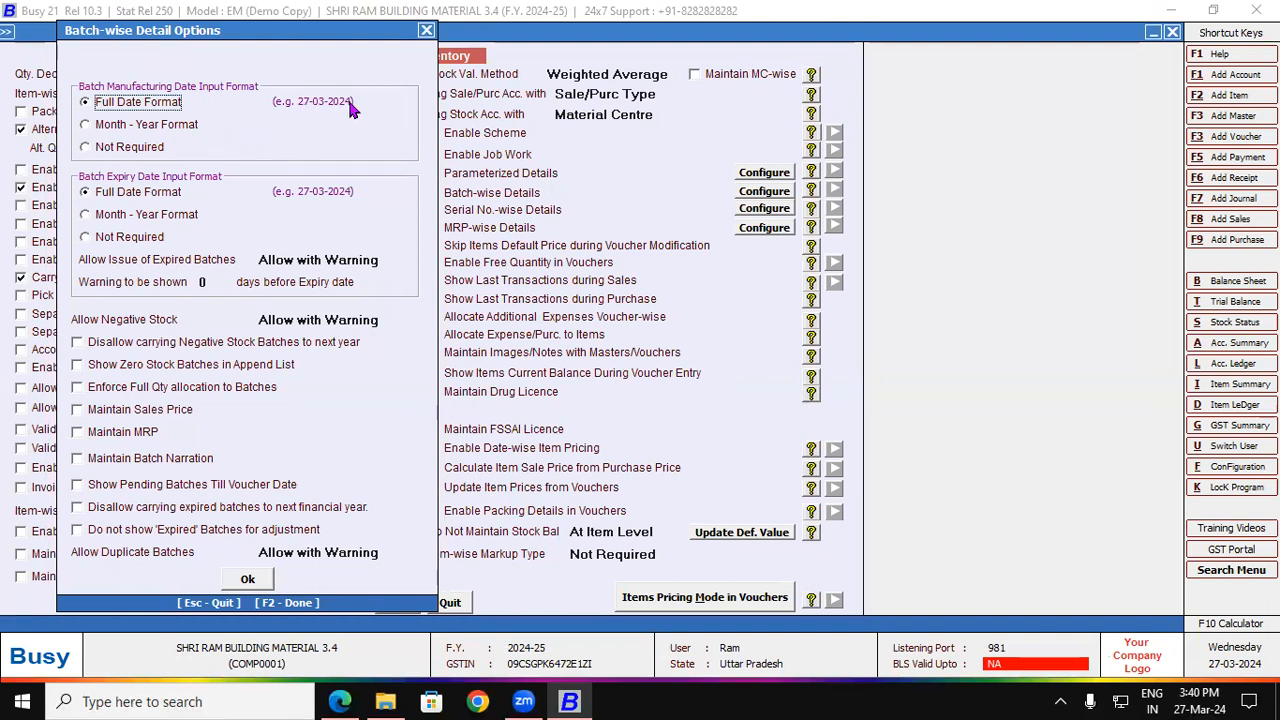
click(86, 125)
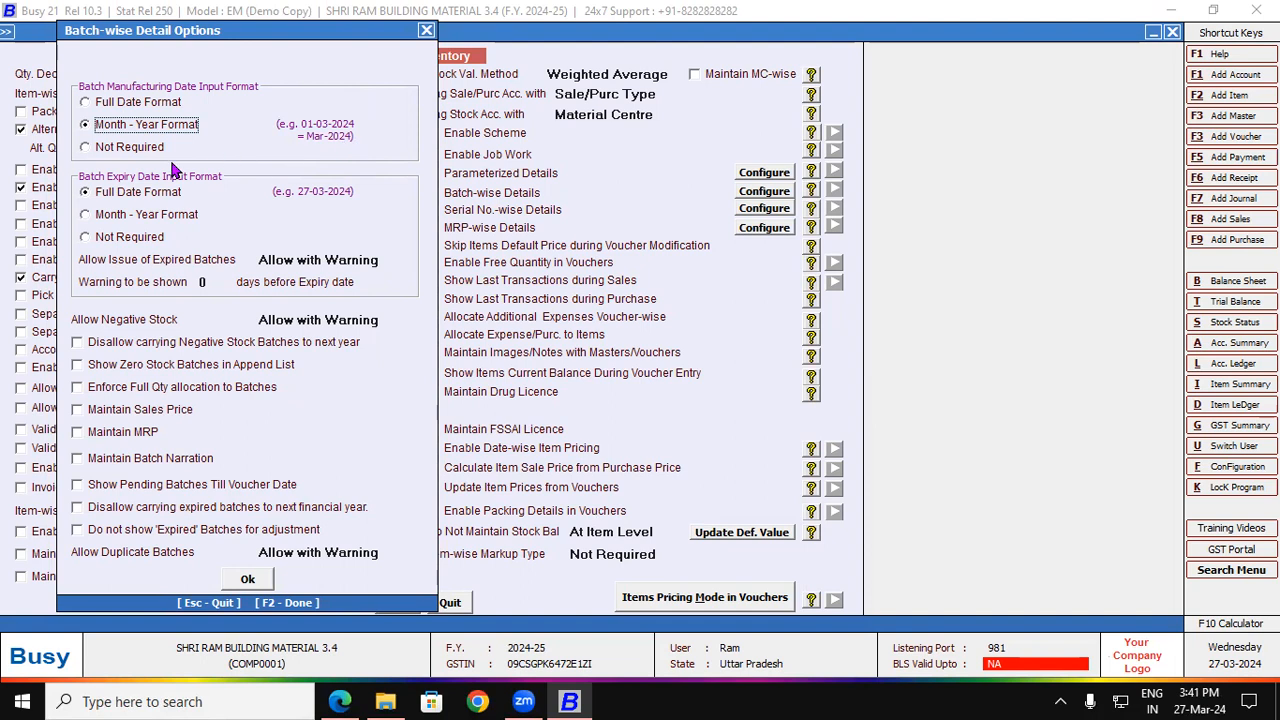
click(85, 147)
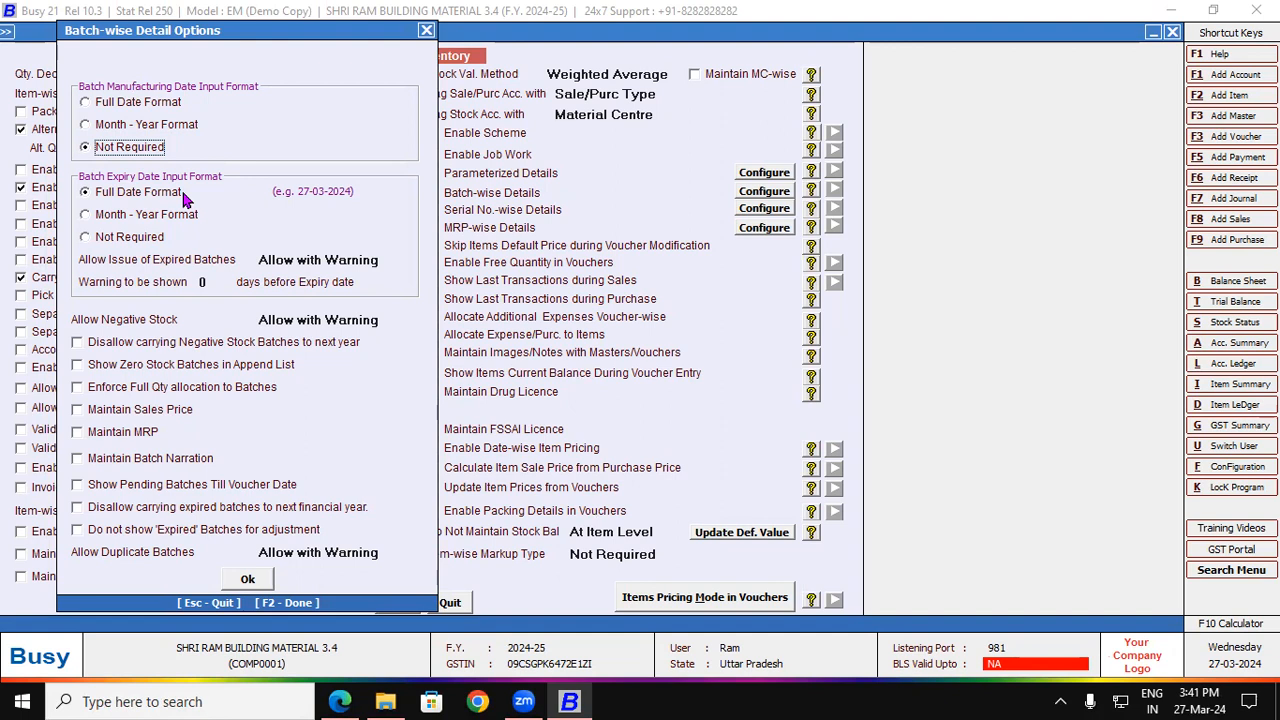
click(85, 215)
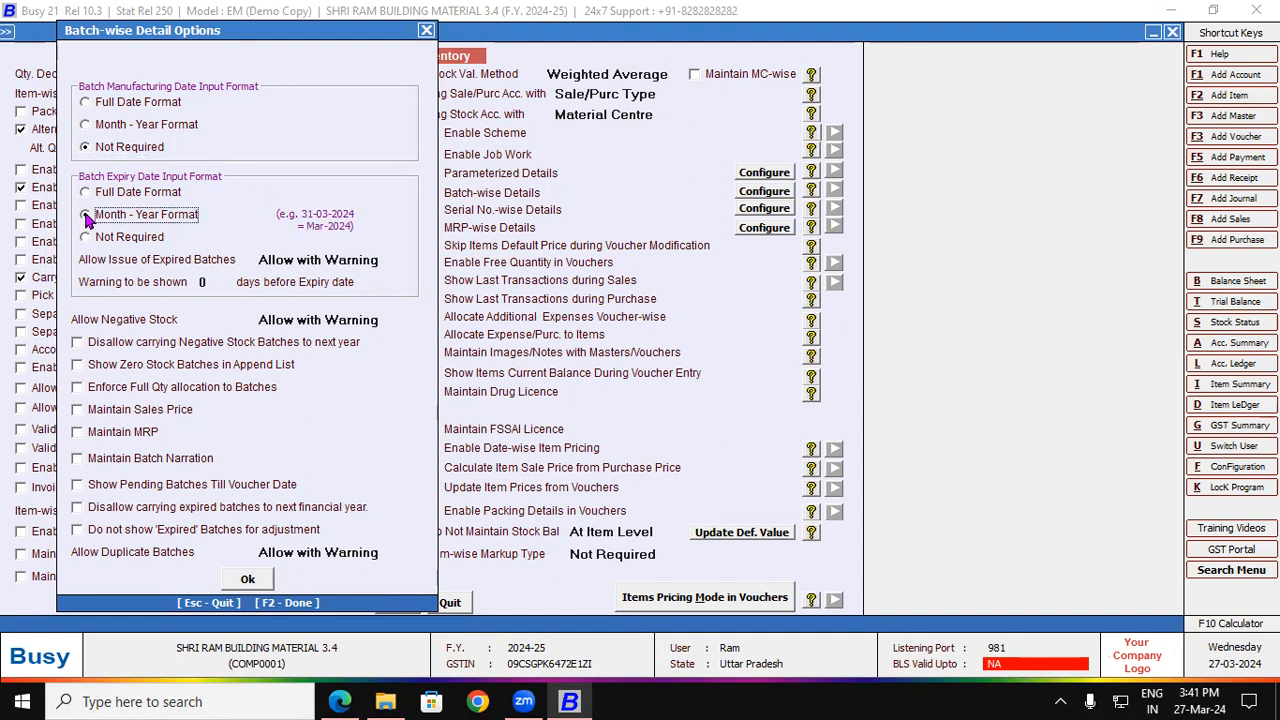
click(86, 240)
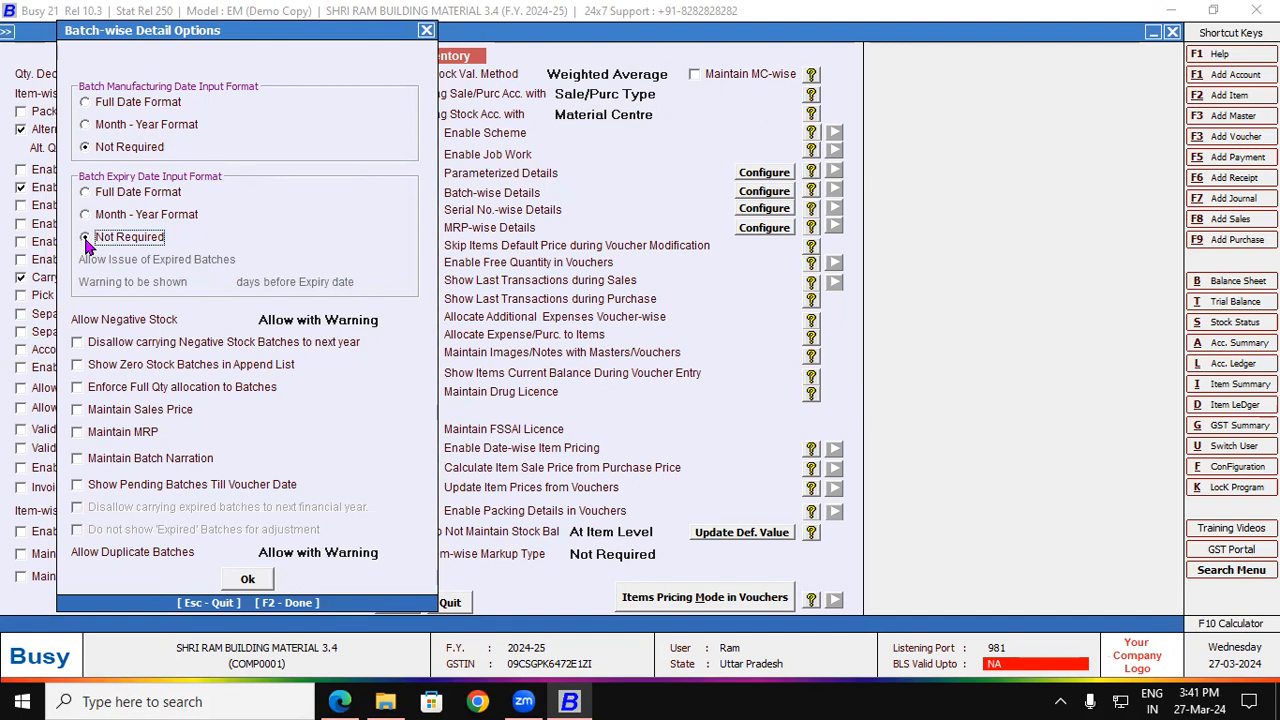
click(85, 126)
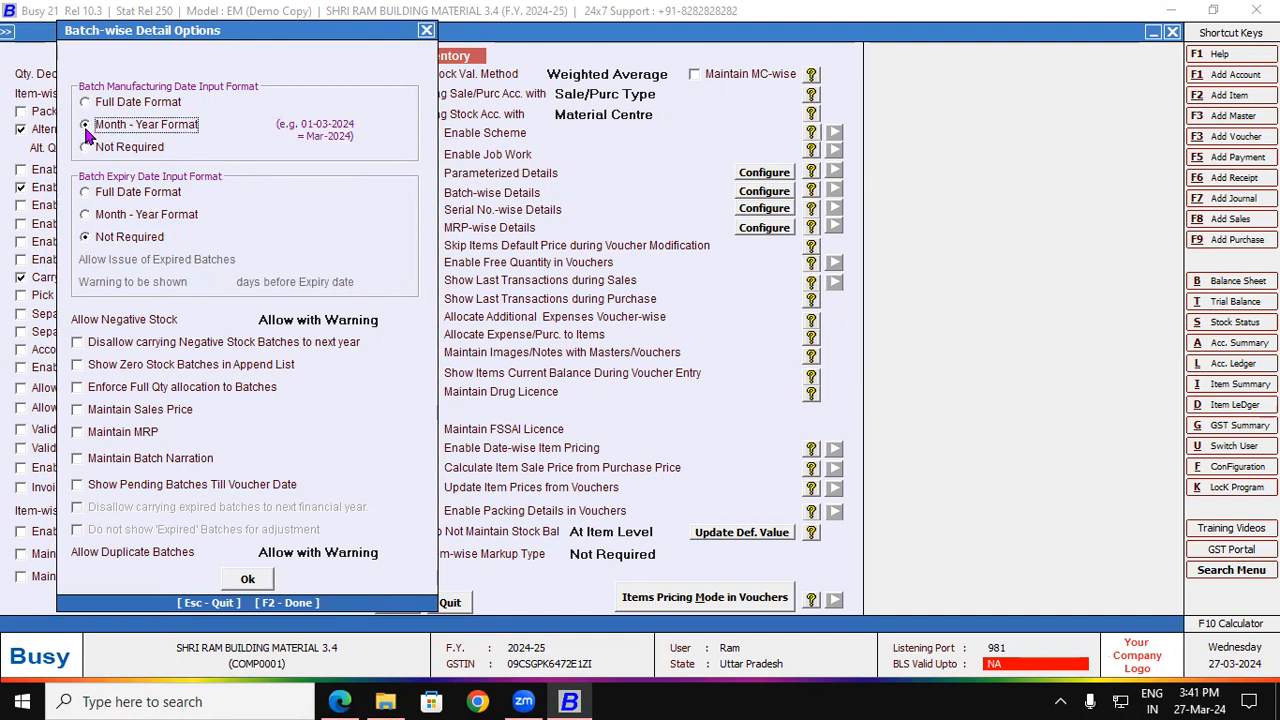
click(85, 216)
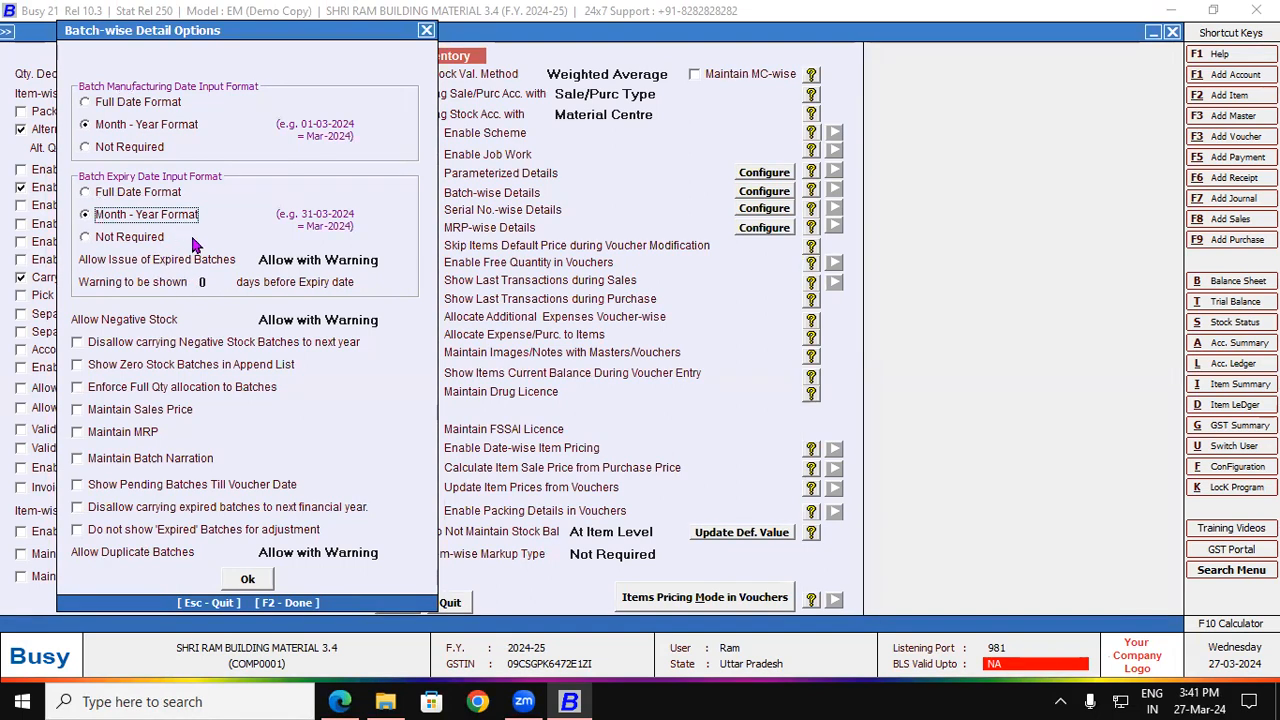
click(307, 259)
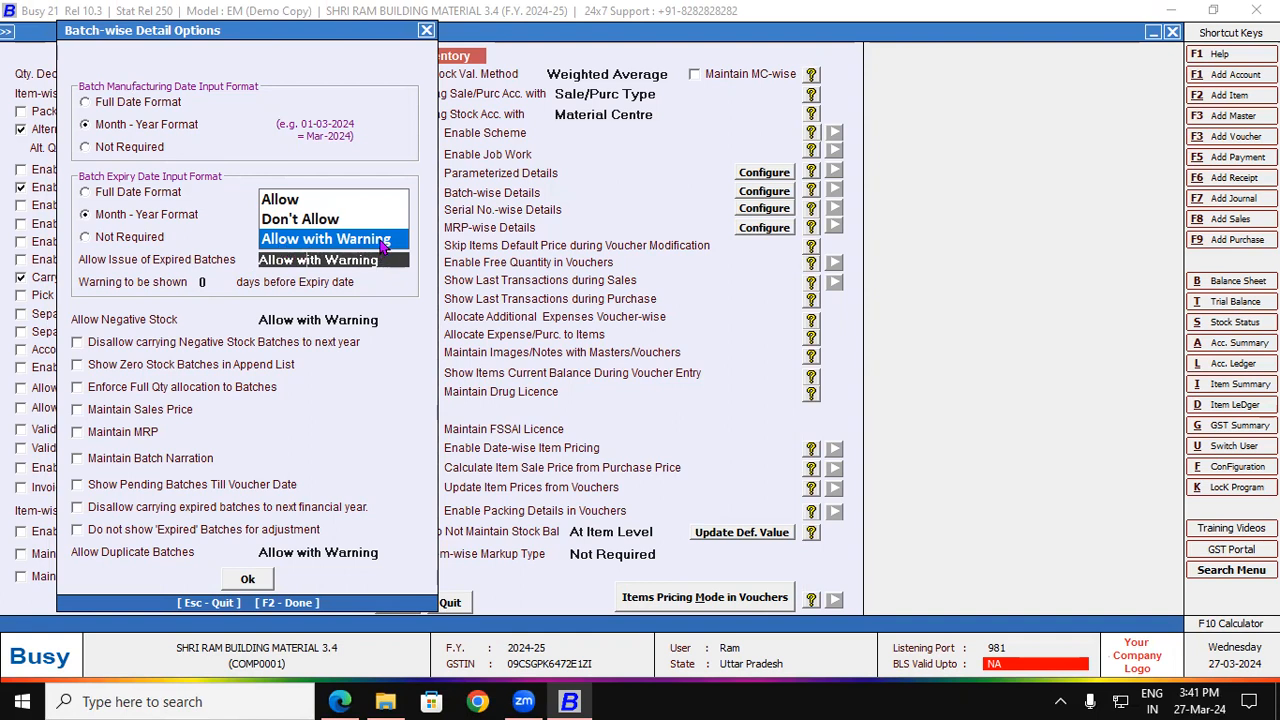
Step: Set Allow Issue of Expired Batches to Allow with Warning, 30 days before expiry
click(281, 205)
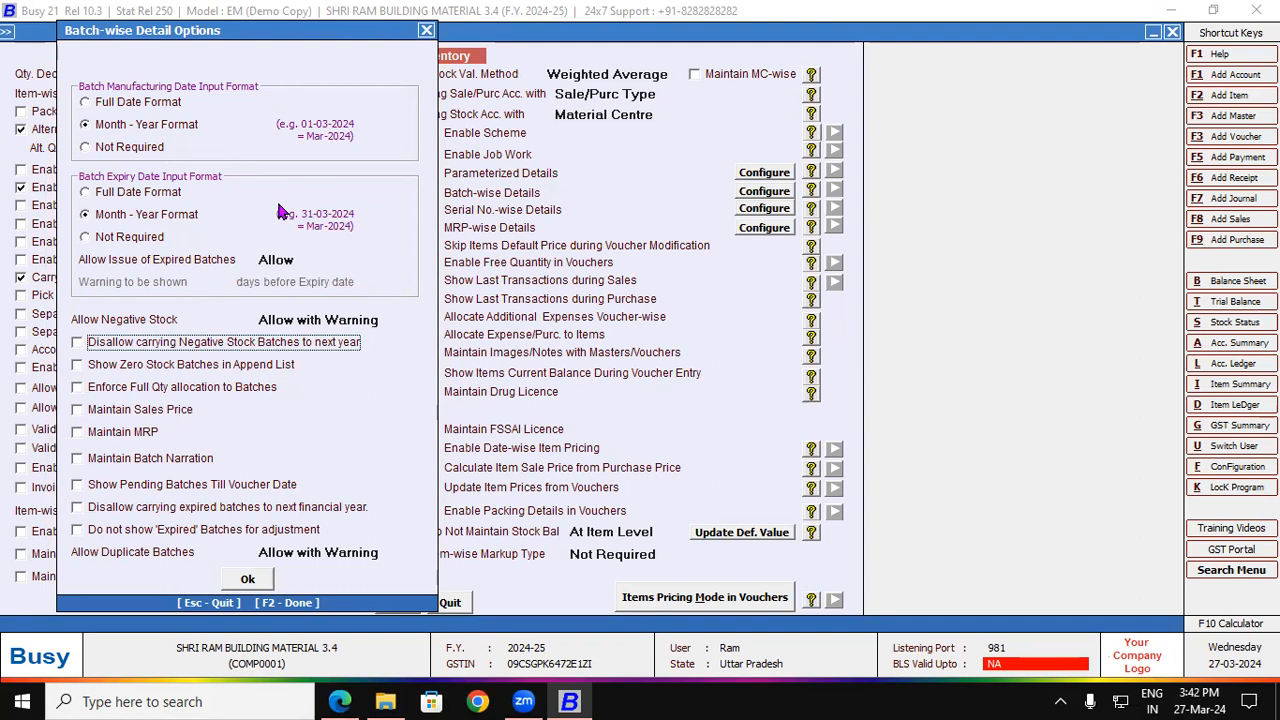
click(262, 260)
click(293, 220)
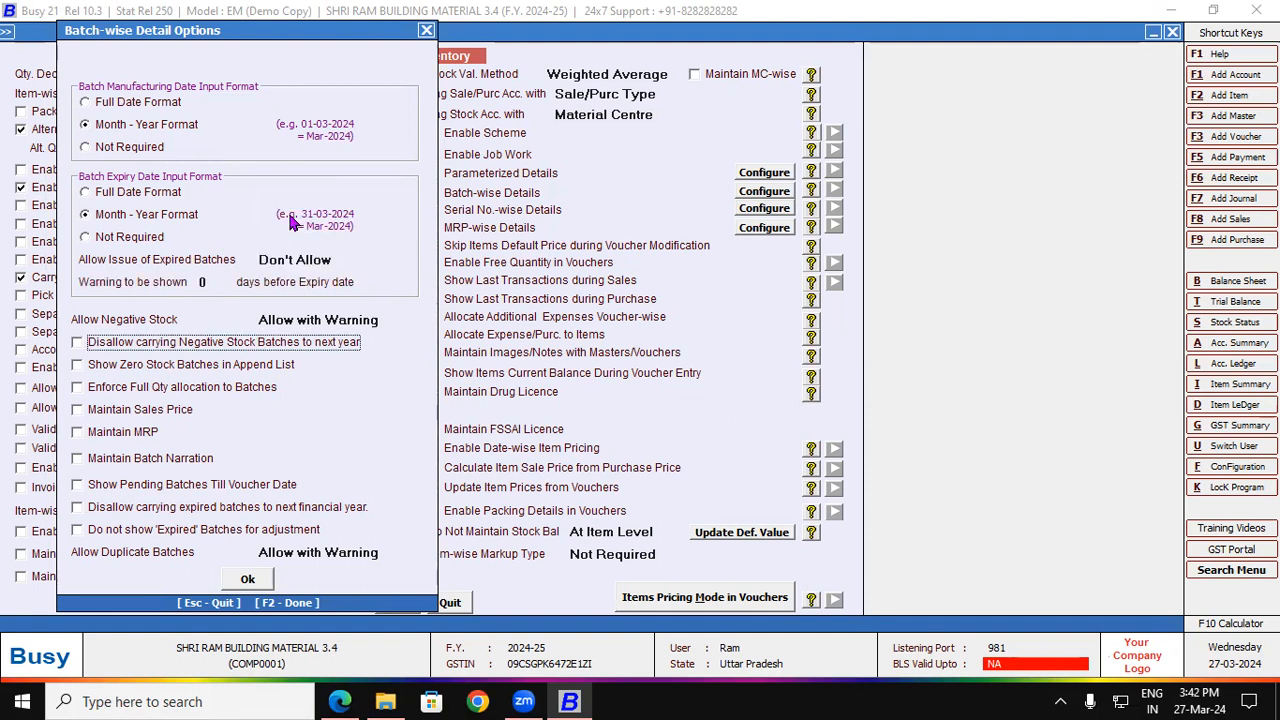
click(285, 259)
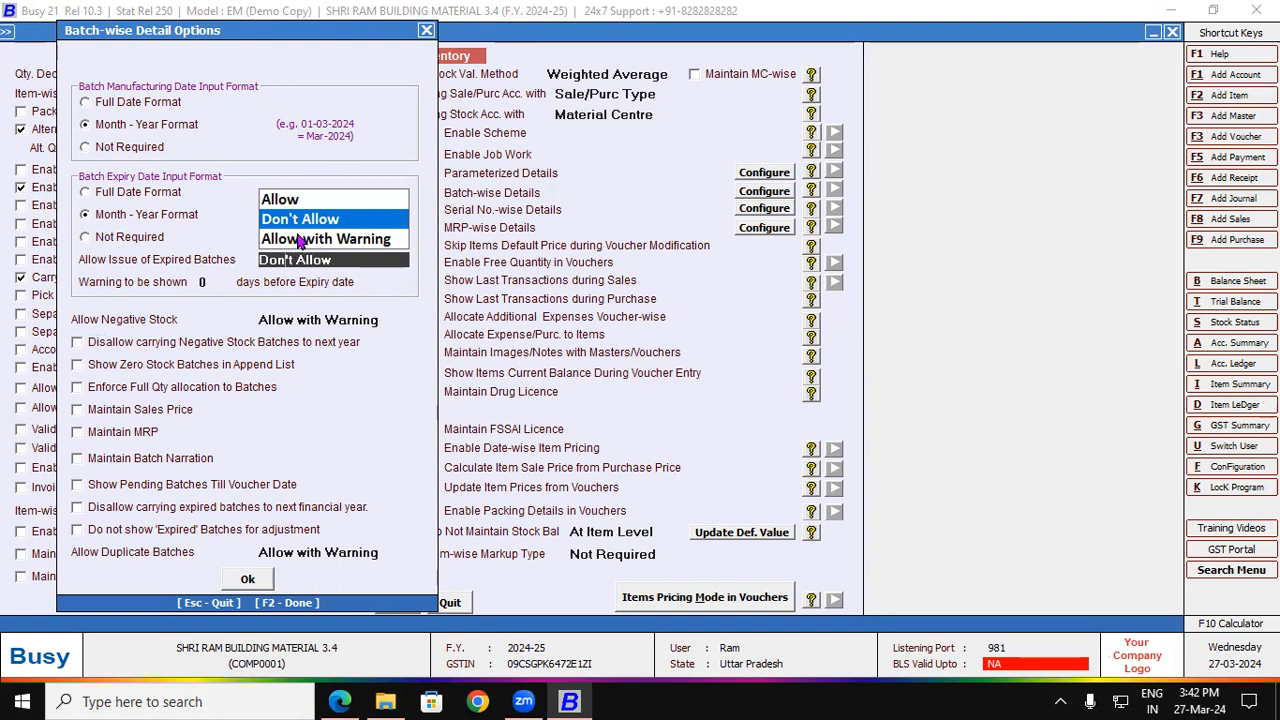
click(300, 238)
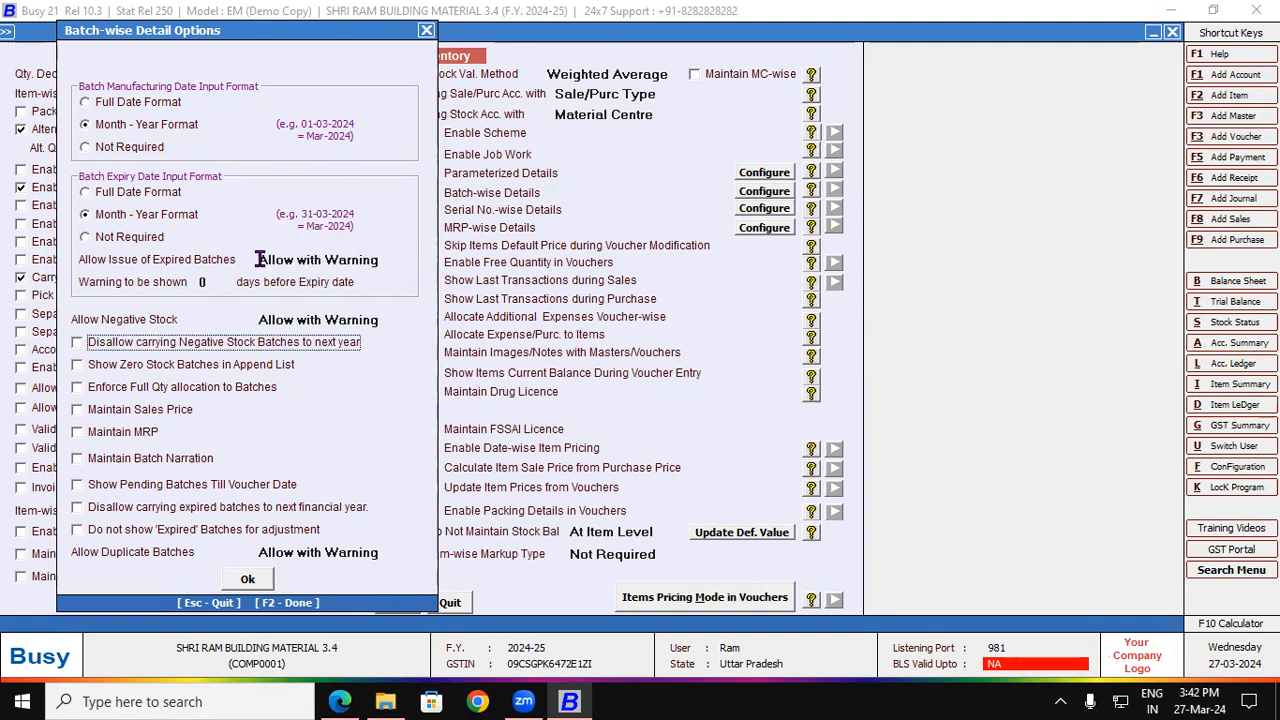
click(206, 283)
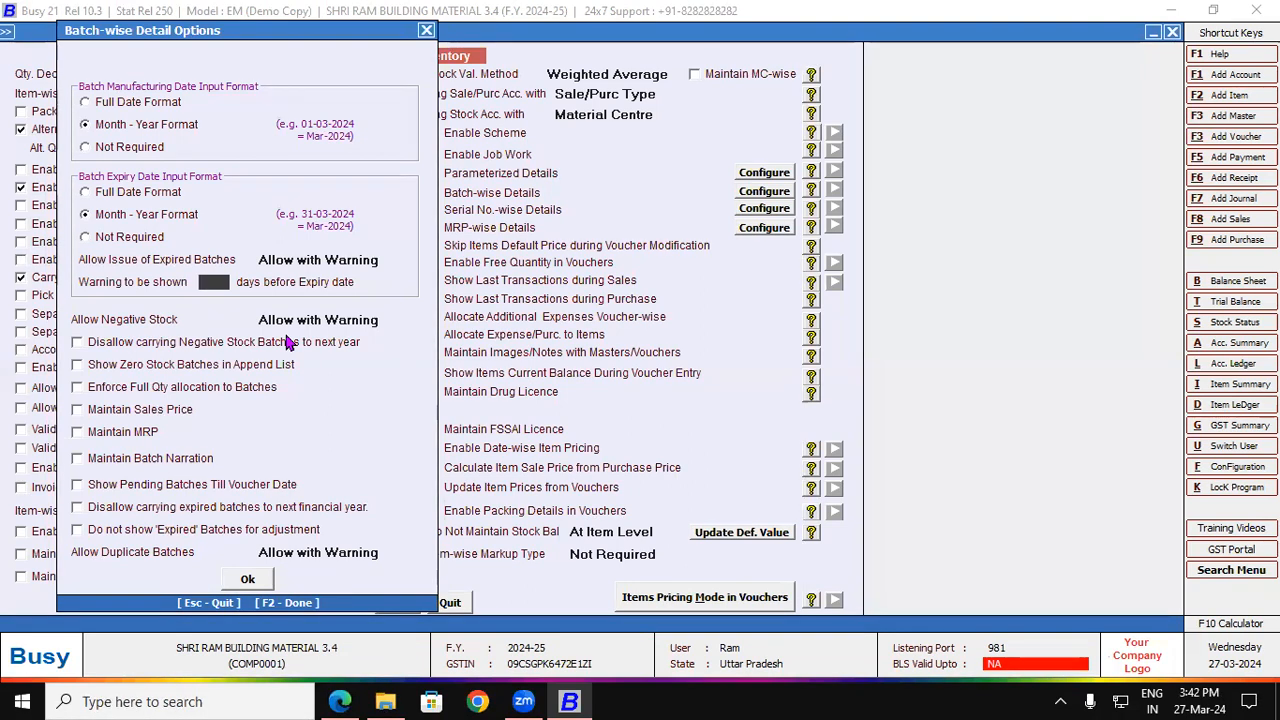
text(30)
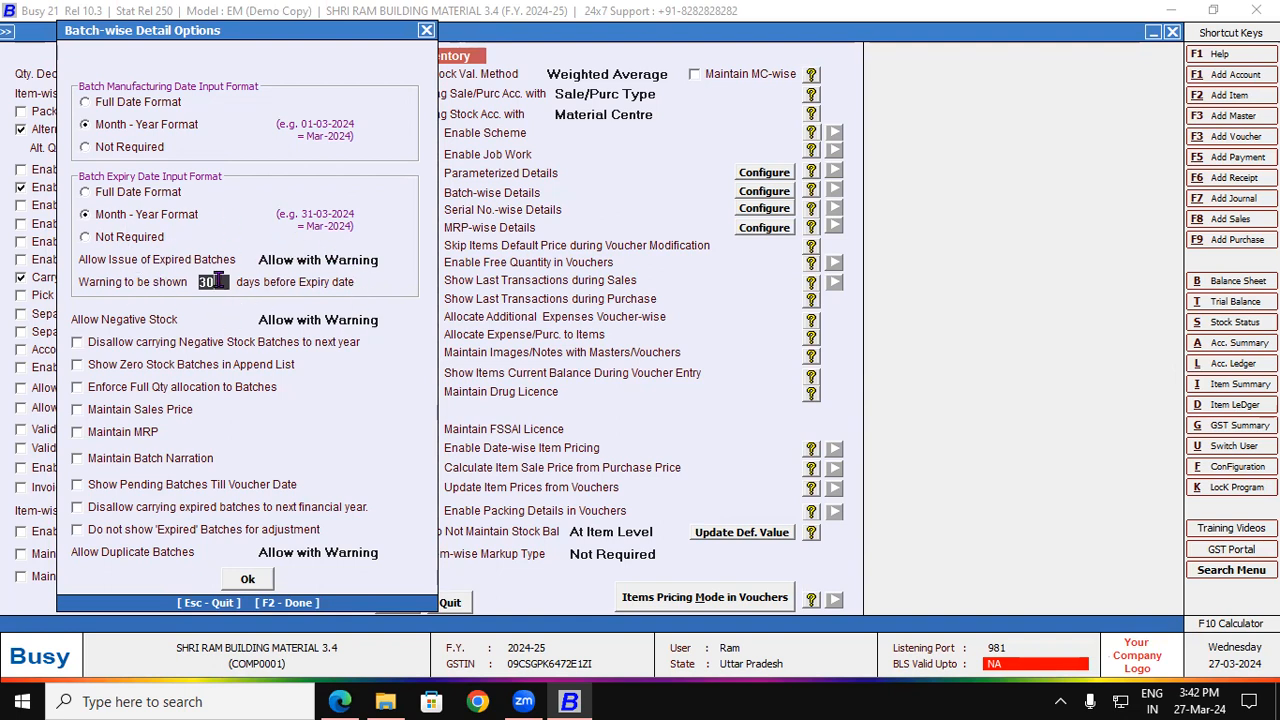
Step: Confirm the batch options, save the Inventory settings, and start a new purchase voucher
click(249, 584)
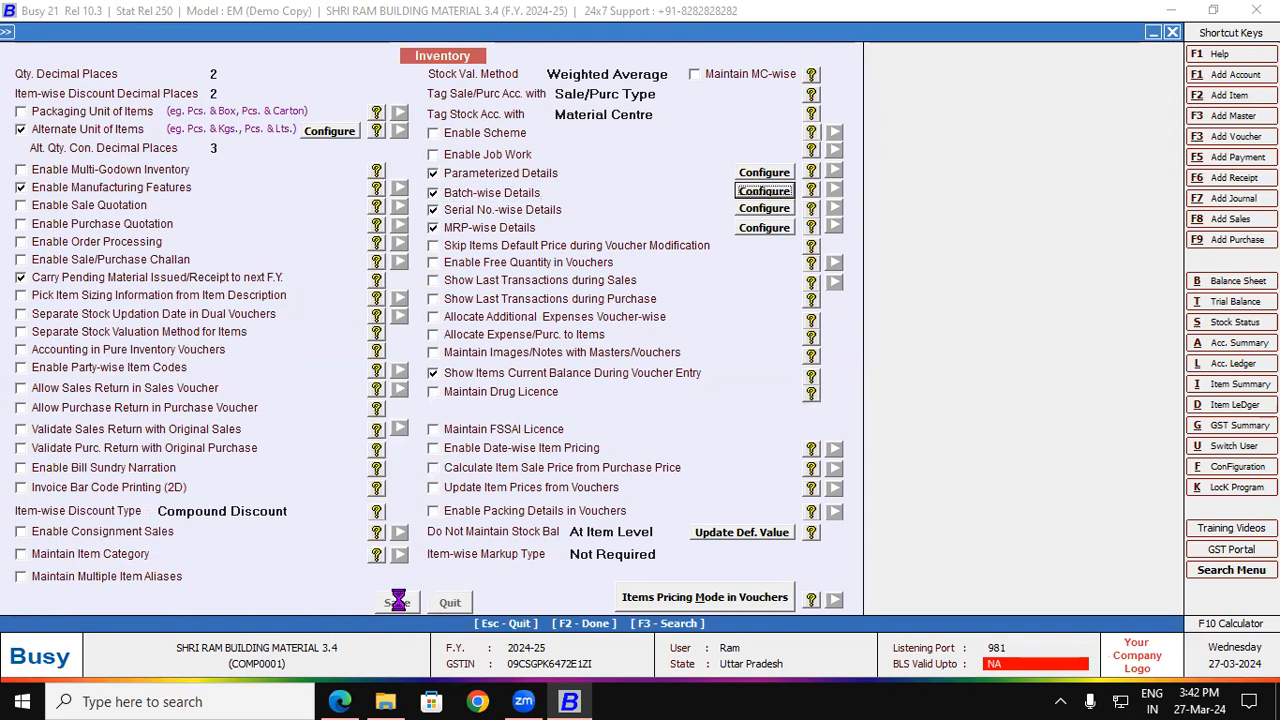
click(398, 602)
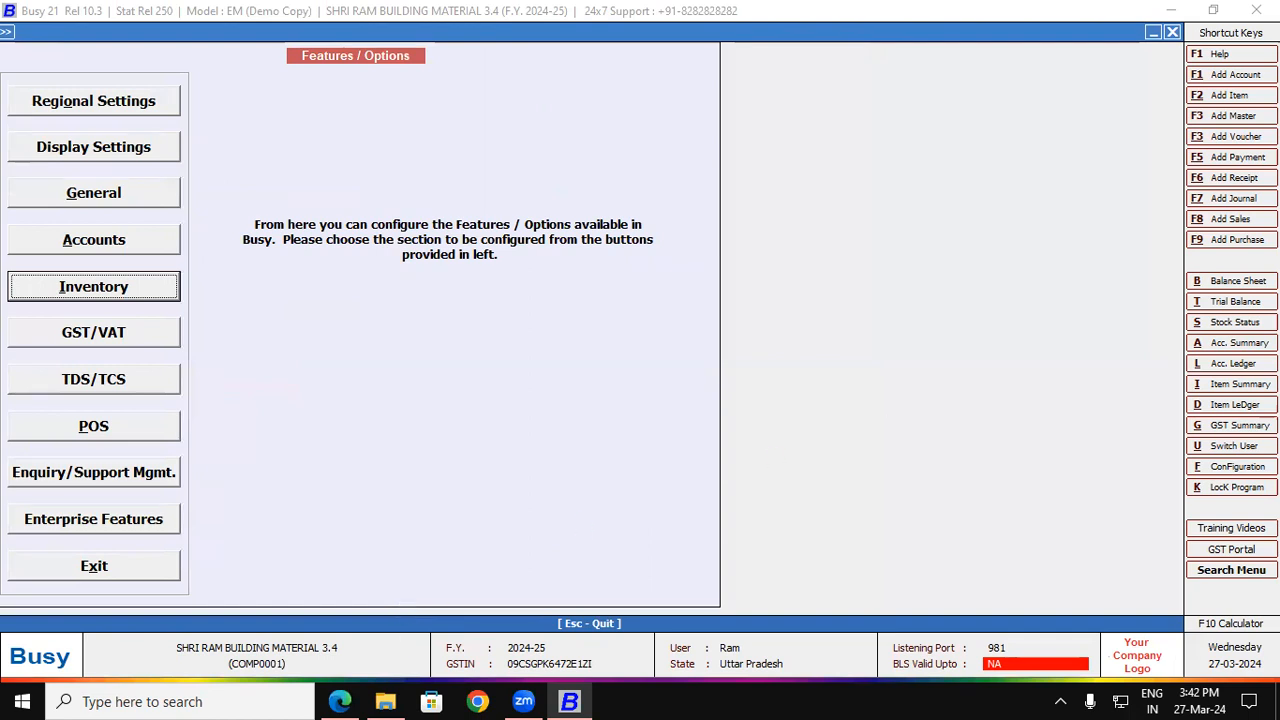
click(1222, 240)
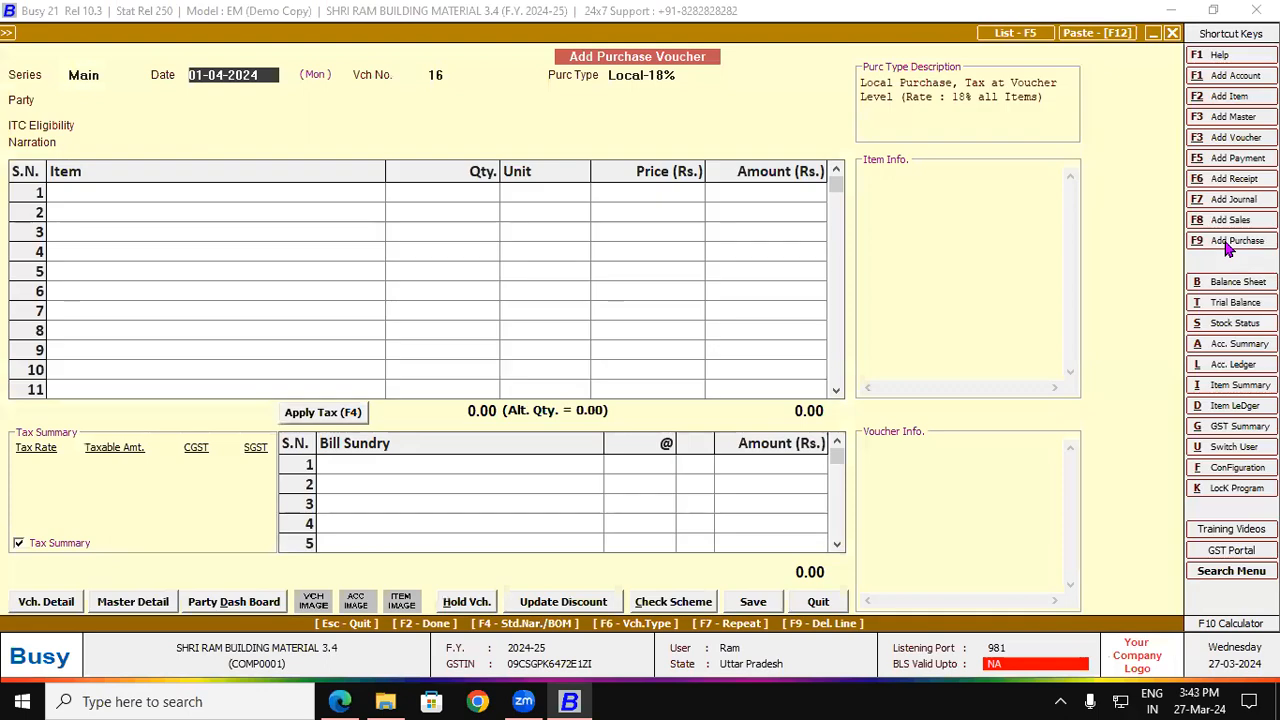
Step: Set the purchase type to Local-18% after checking the invoice's 9% CGST and SGST rates
key(Return)
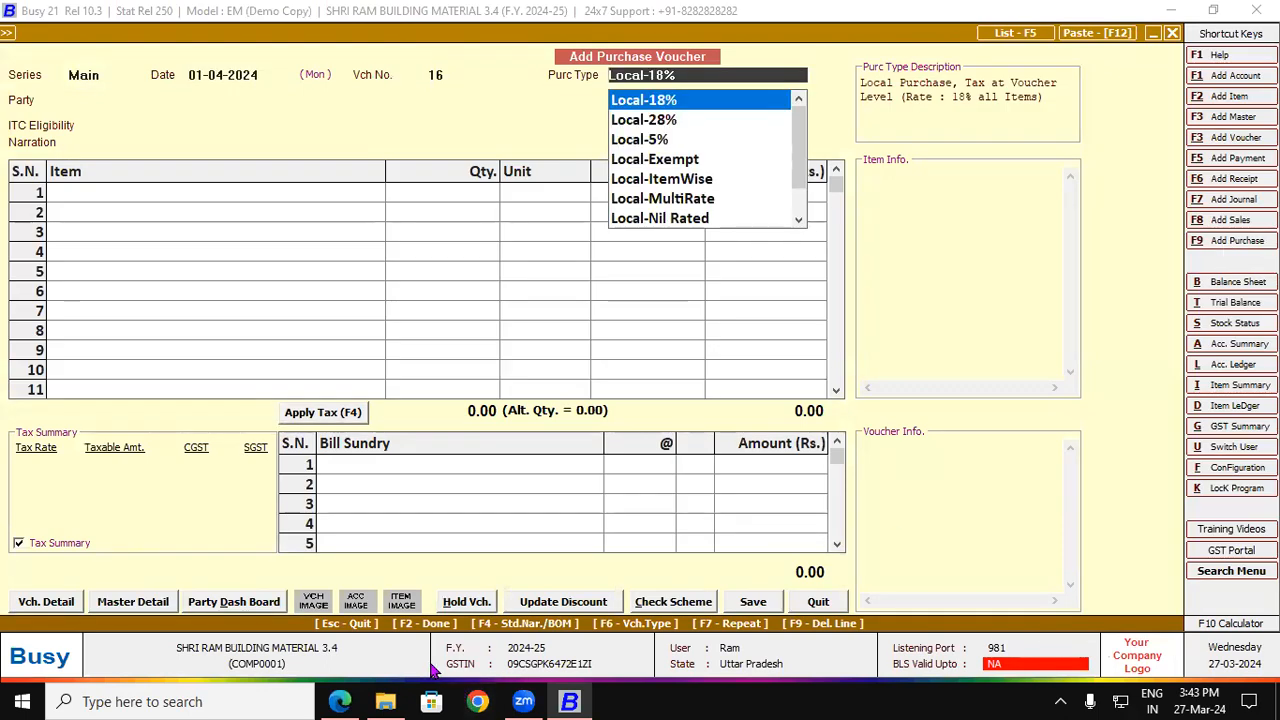
click(340, 699)
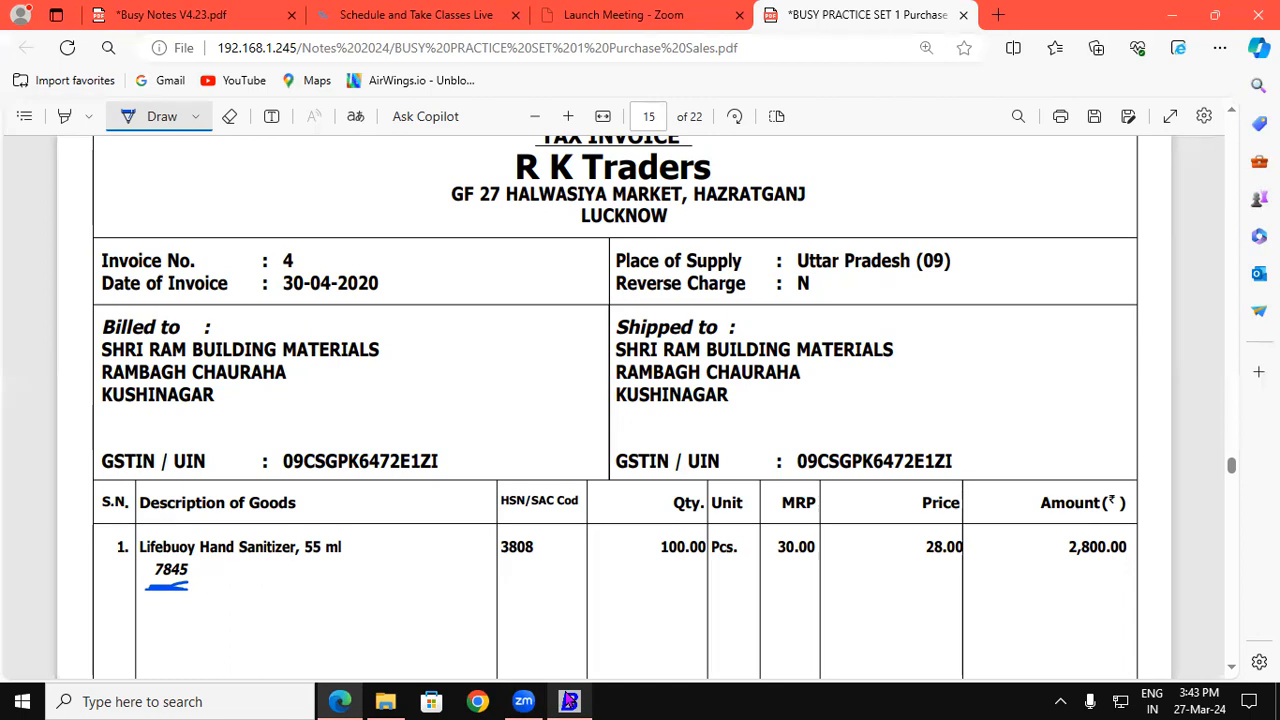
click(569, 701)
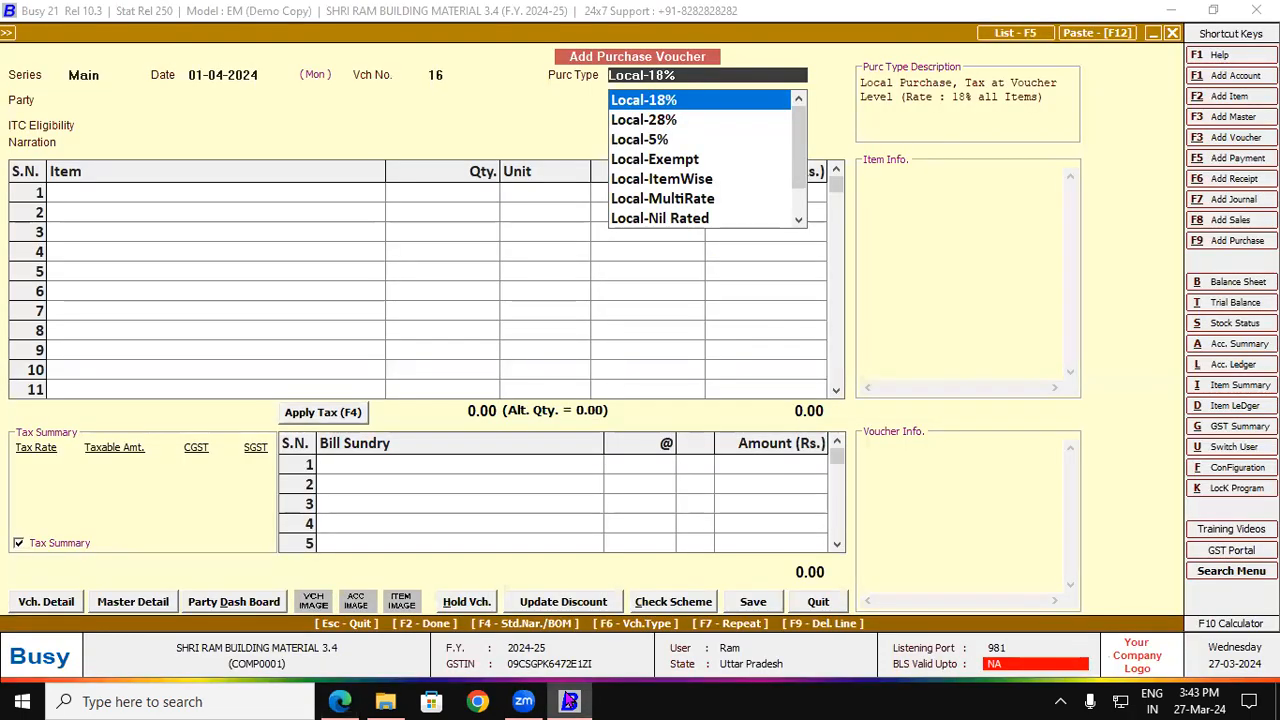
click(340, 701)
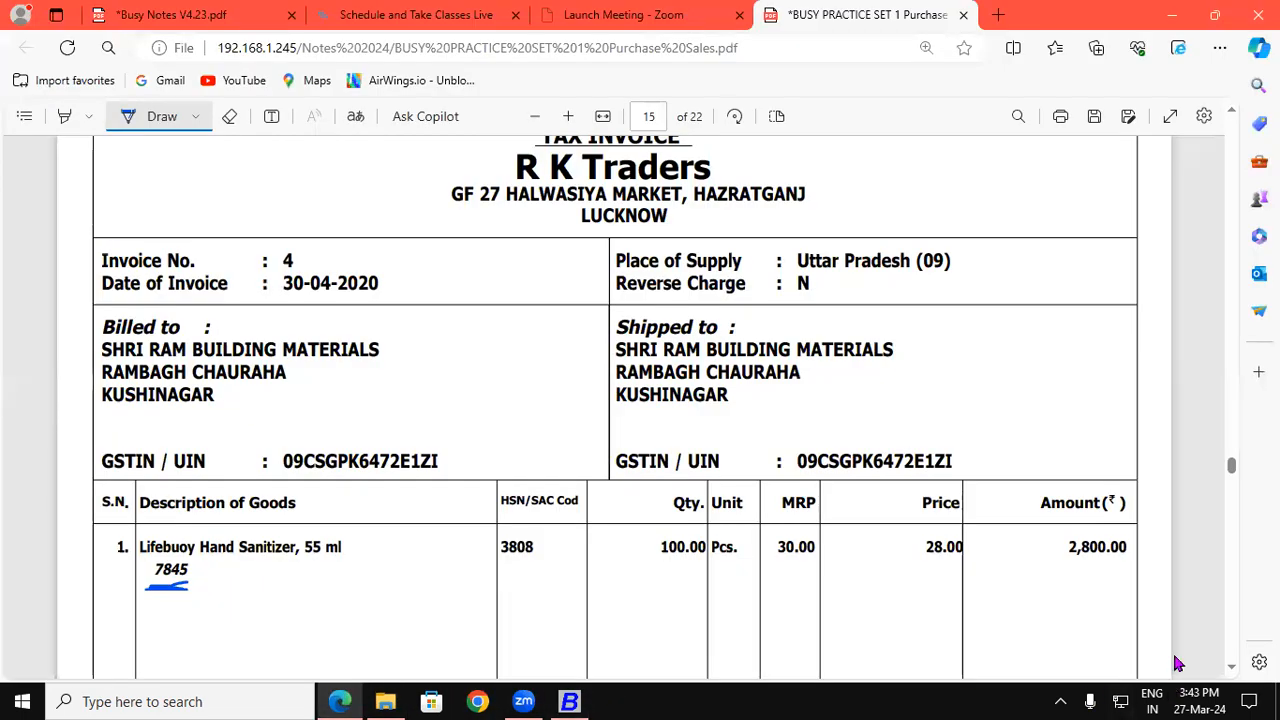
scroll(1228, 668, down, 5)
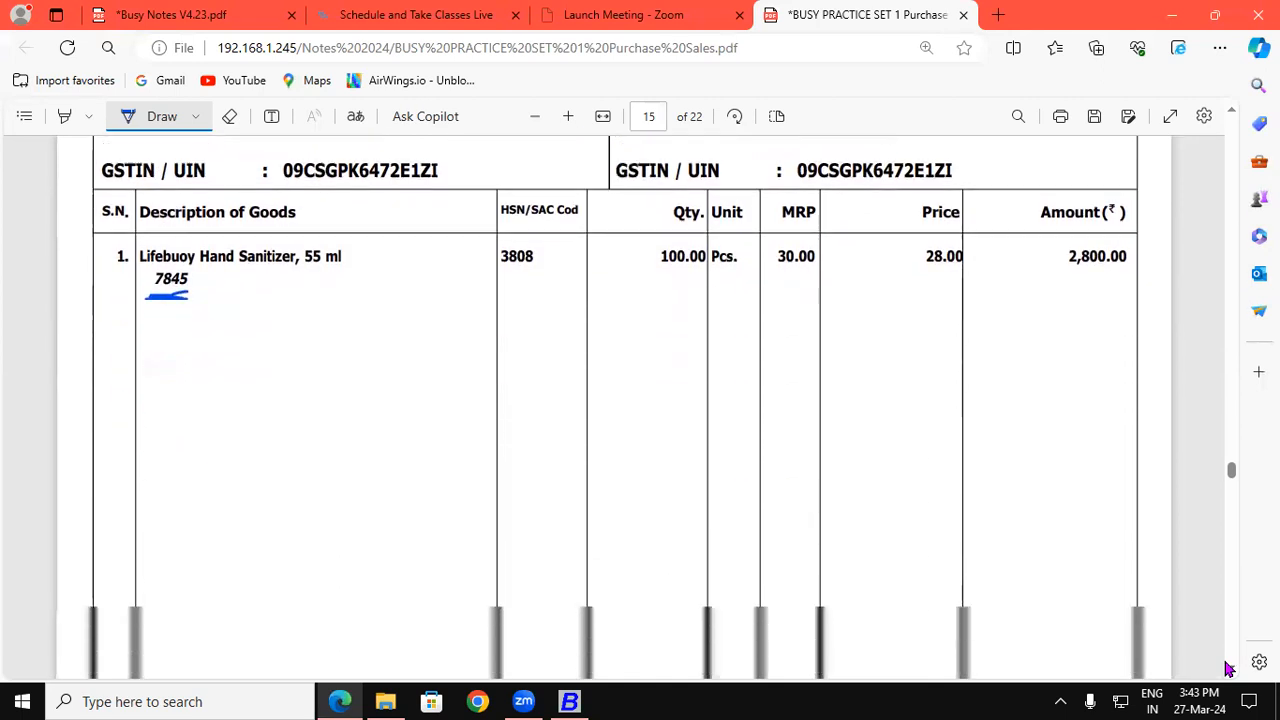
mouse_move(932, 566)
mouse_down()
mouse_move(946, 574)
mouse_move(932, 607)
mouse_up()
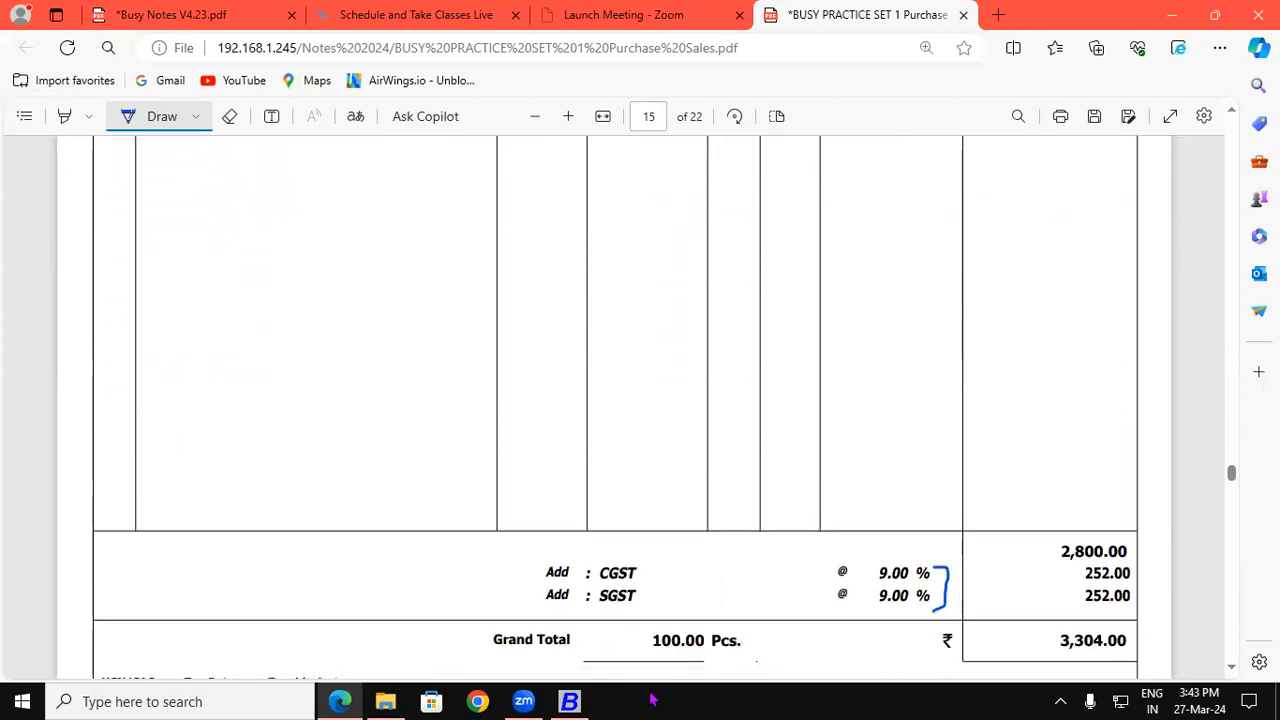
click(569, 701)
click(672, 104)
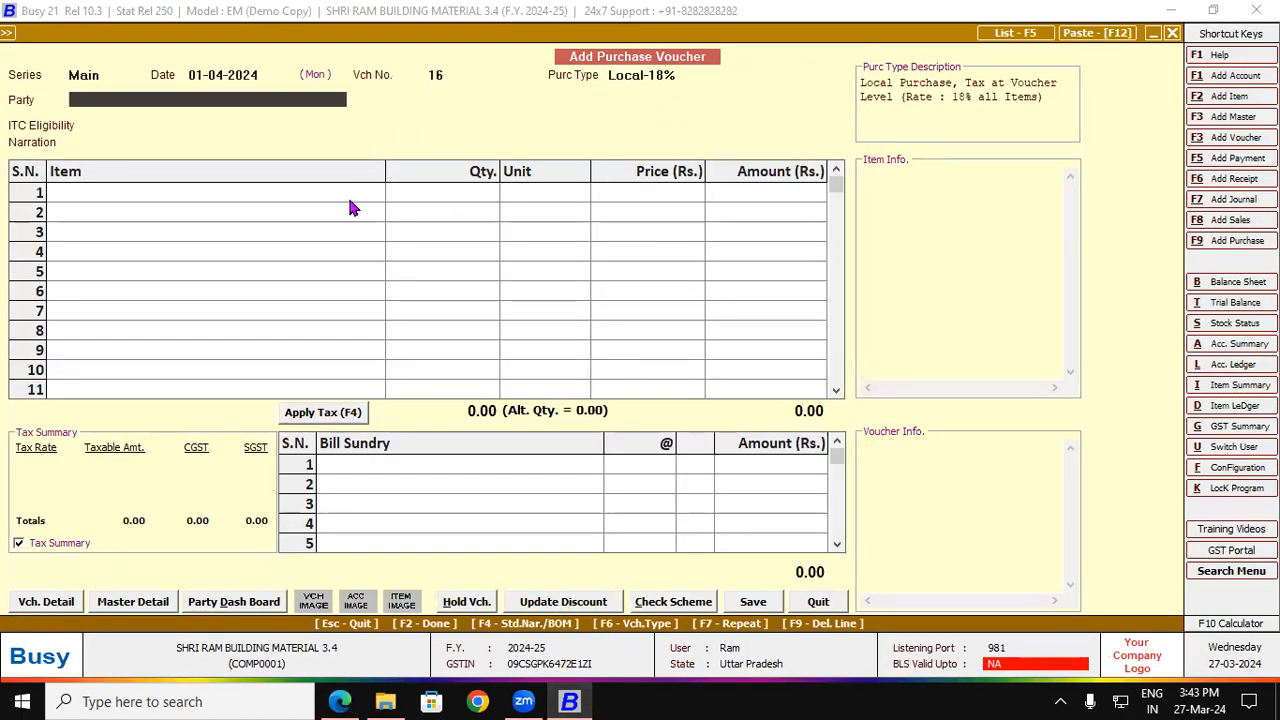
Step: Set RK Traders as the purchase party with ITC eligibility Input Goods/Services
text(r)
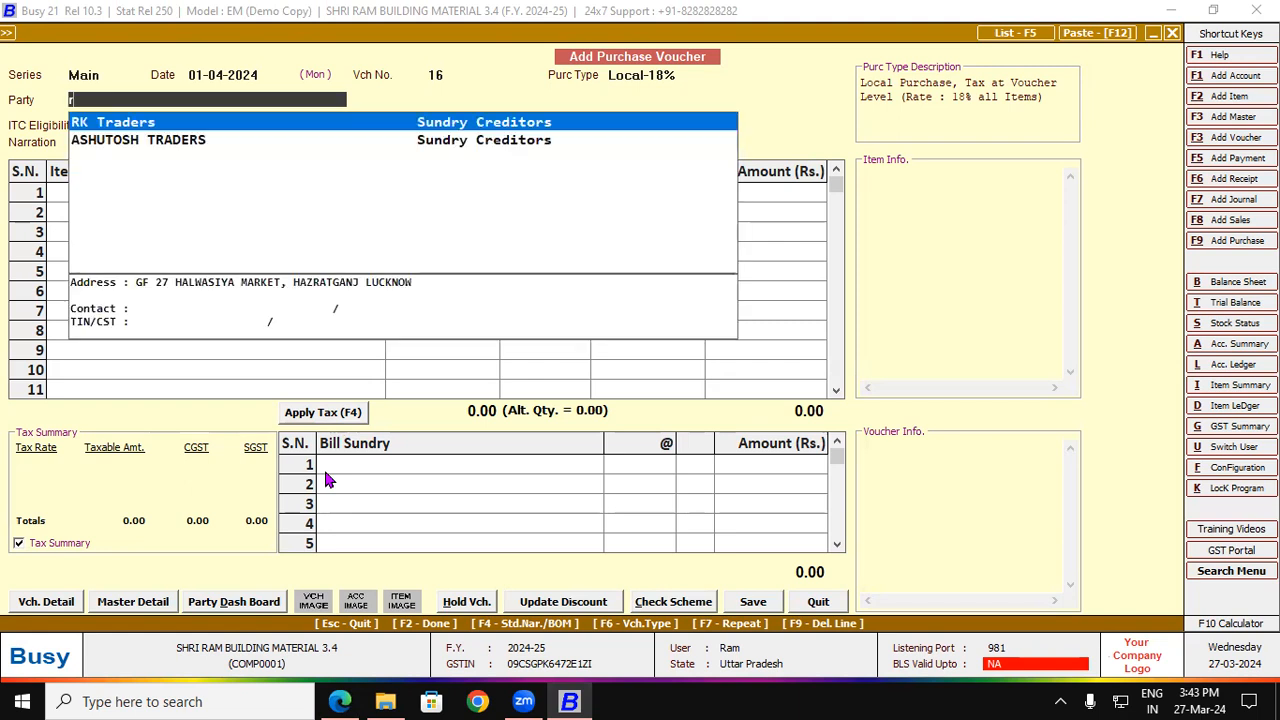
text(k)
key(Return)
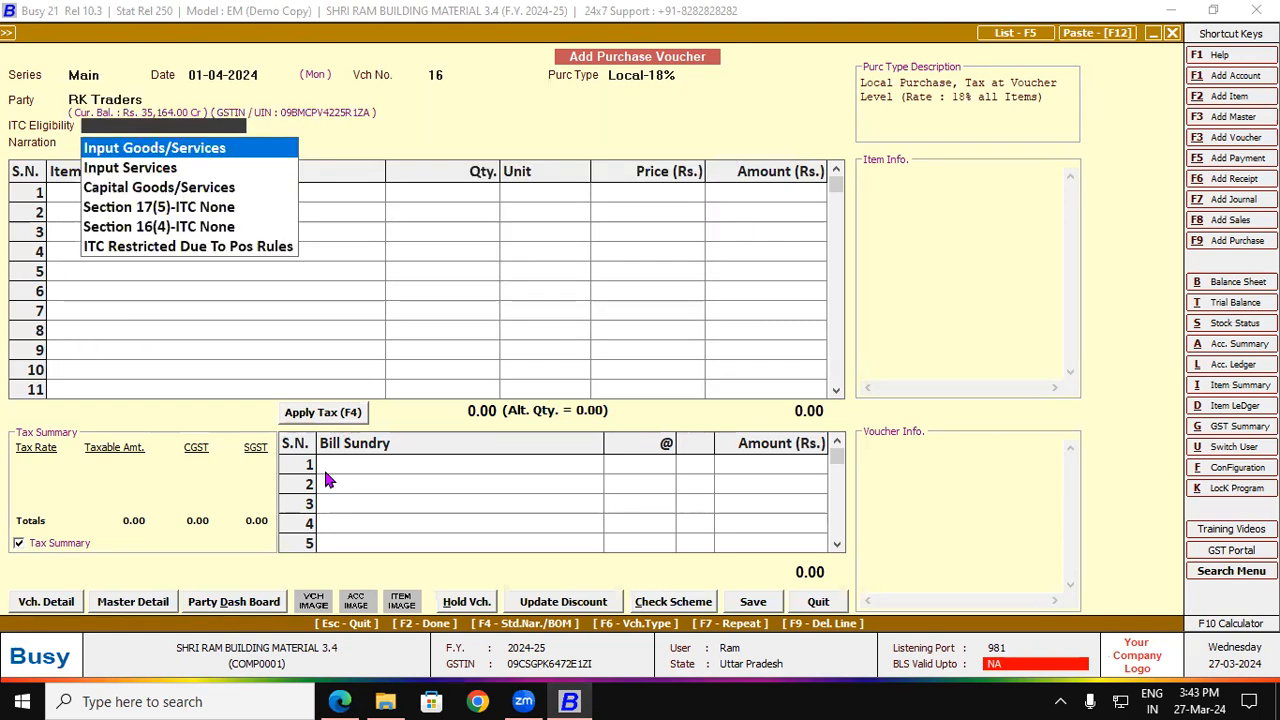
key(Return)
key(Return)
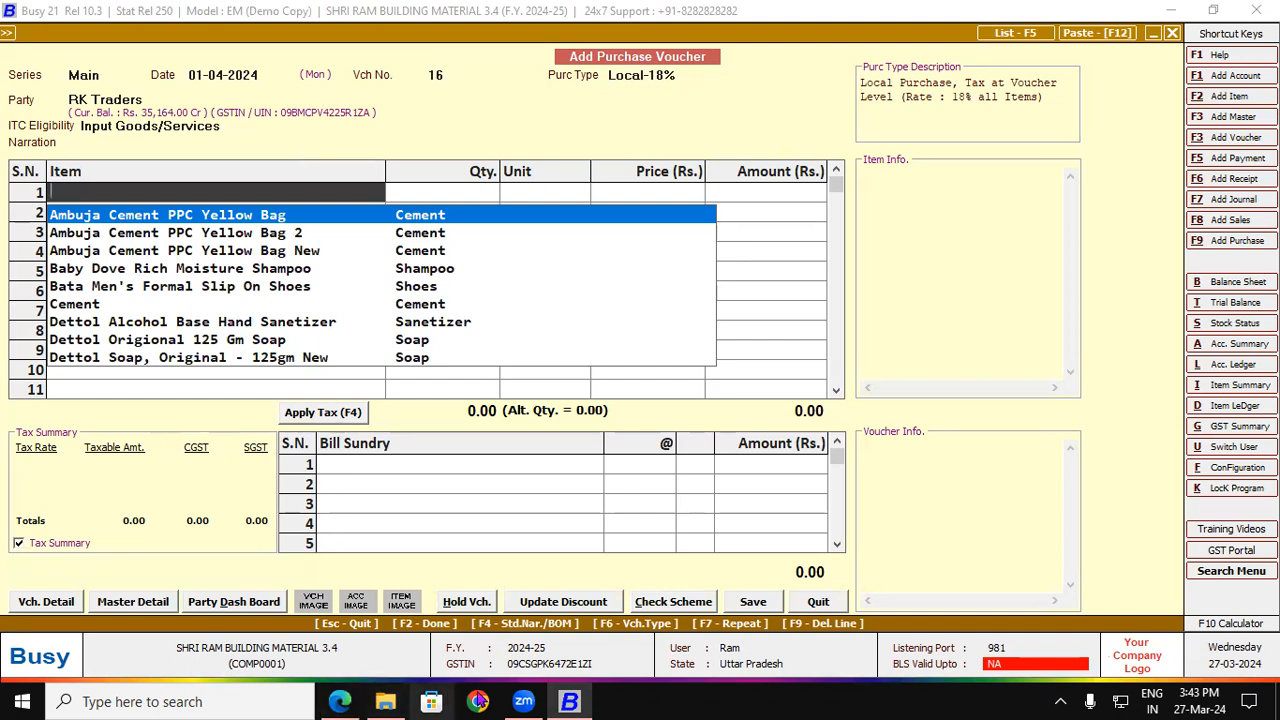
Step: Copy the item name 'Lifebuoy Hand Sanitizer, 55 ml' from the invoice PDF
click(342, 701)
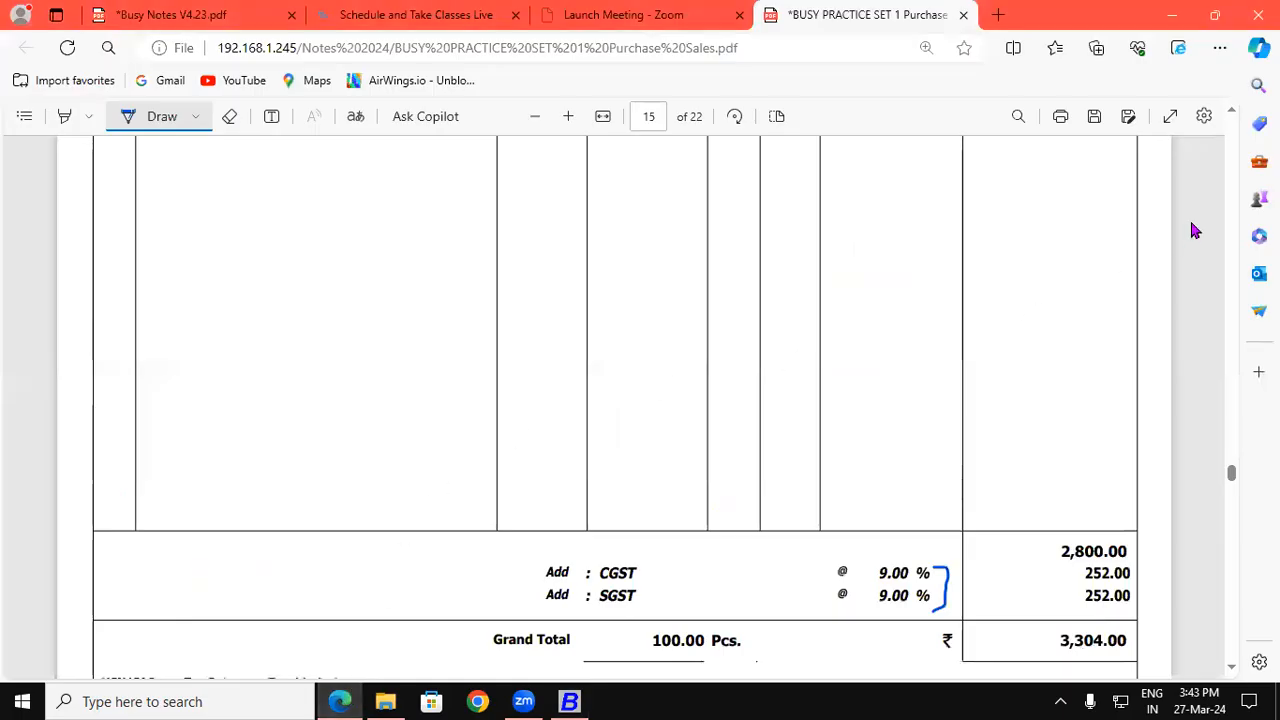
scroll(1230, 120, up, 4)
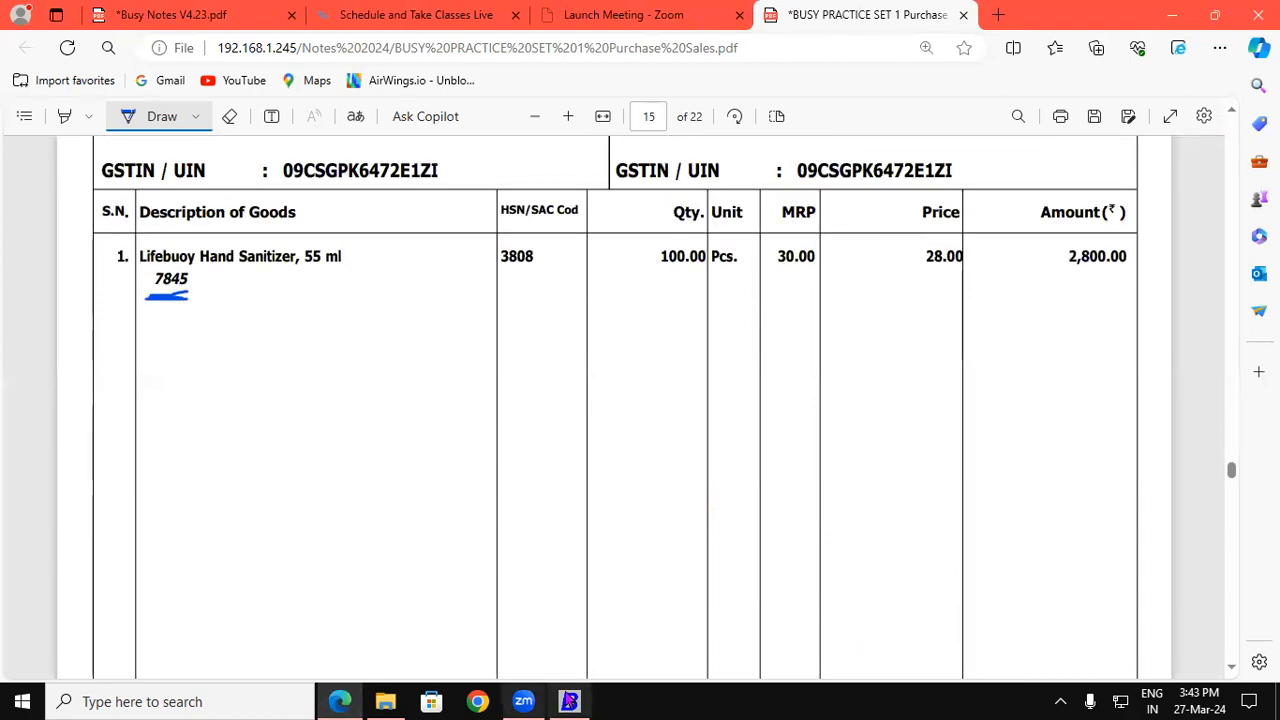
click(570, 701)
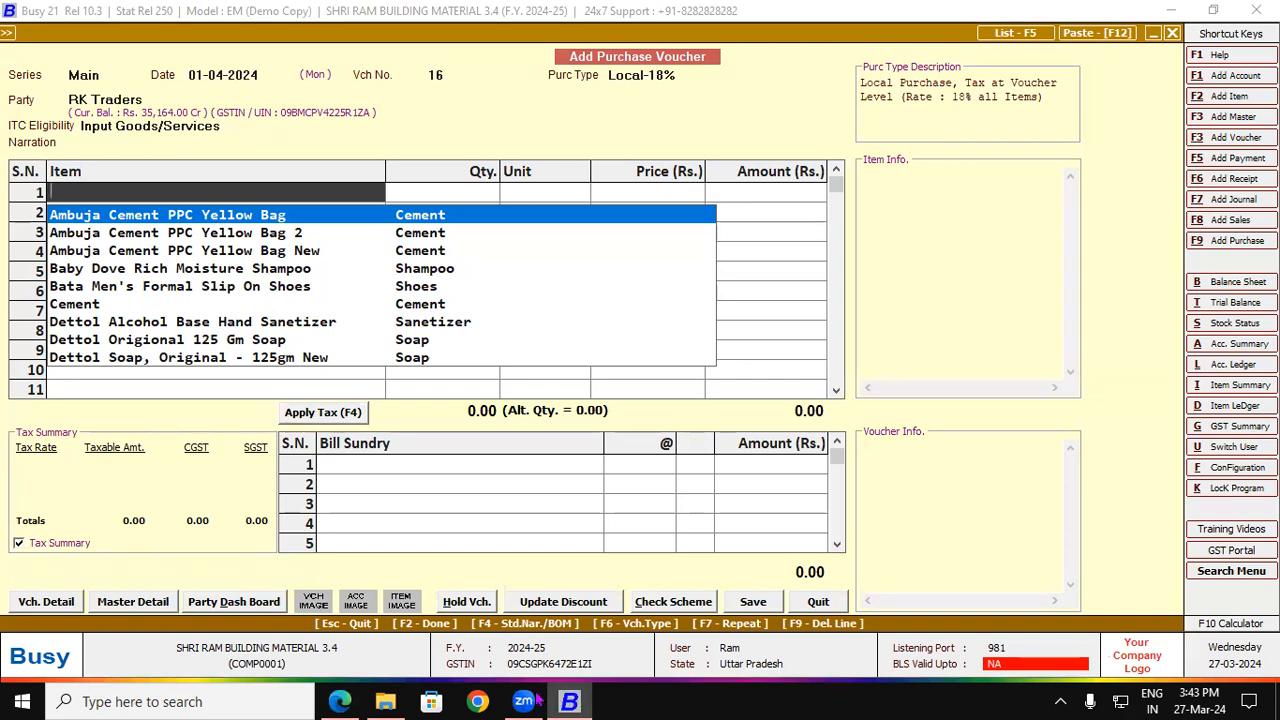
click(340, 701)
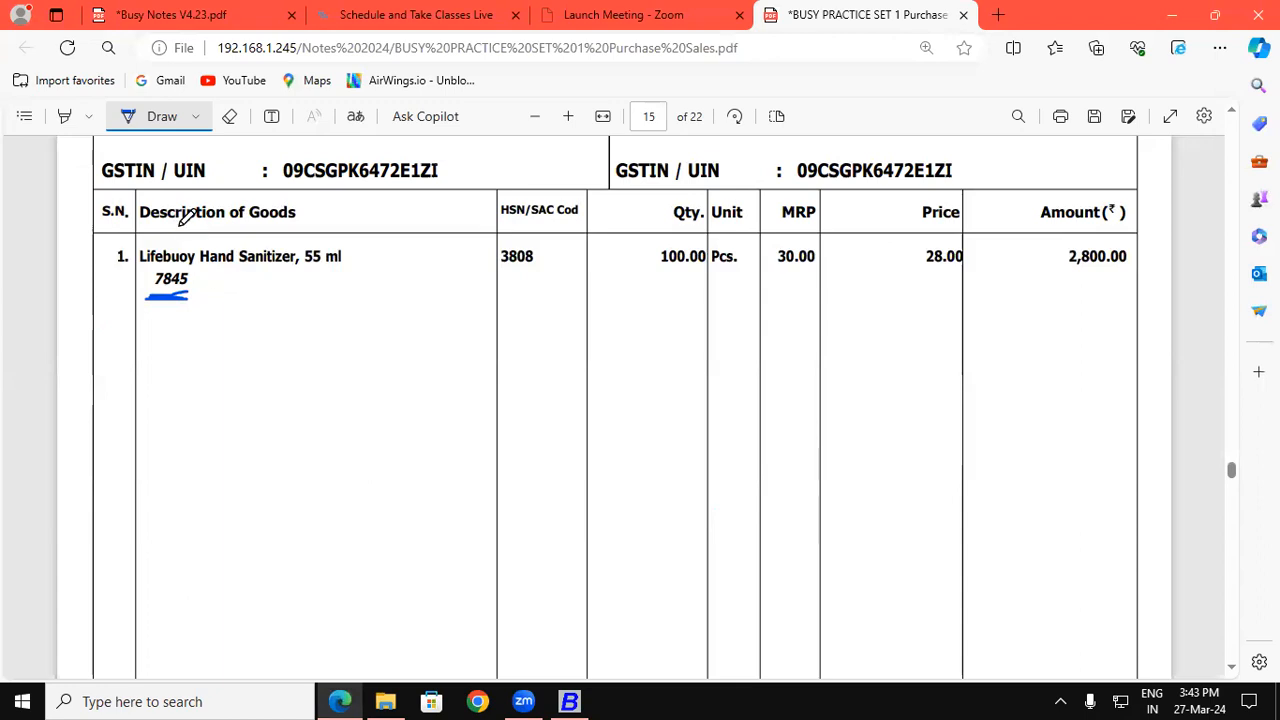
click(155, 124)
drag(140, 258, 345, 252)
key(ctrl+c)
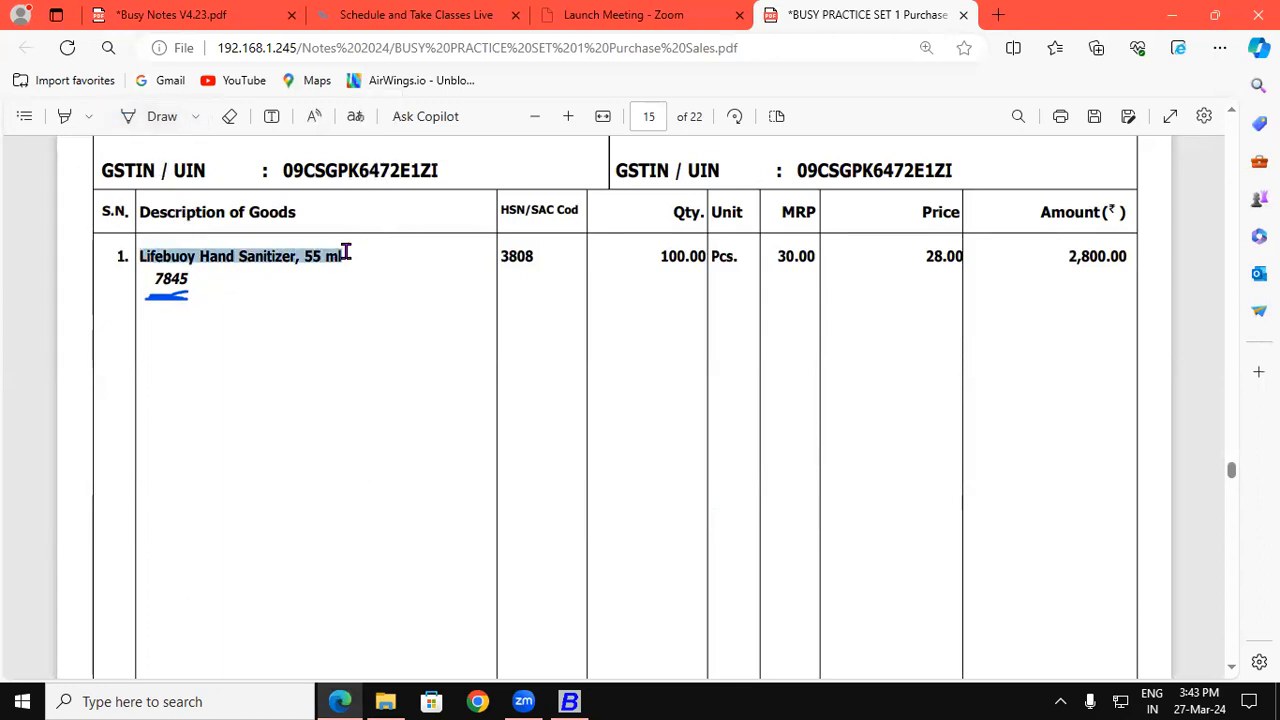
click(569, 701)
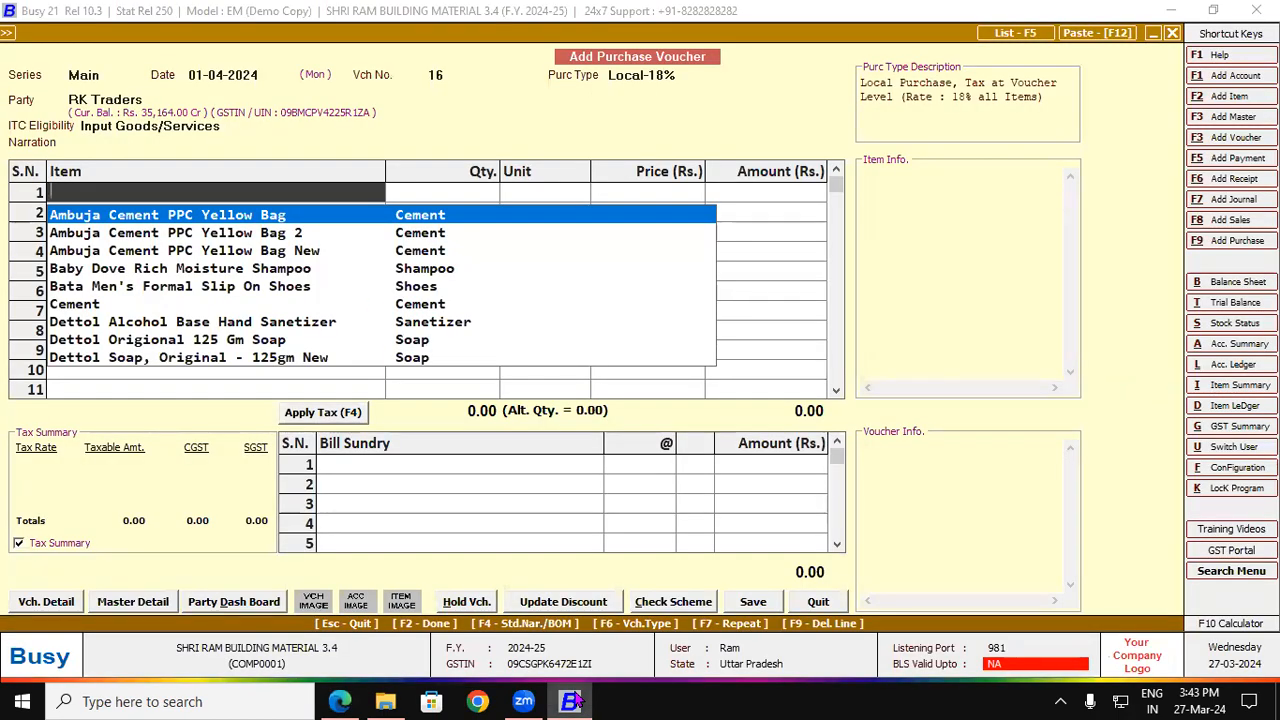
Step: Create item 'Lifebuoy Hand Sanitizer, 55 Ml' in group Sanetizer with unit Pcs
key(F2)
key(ctrl+v)
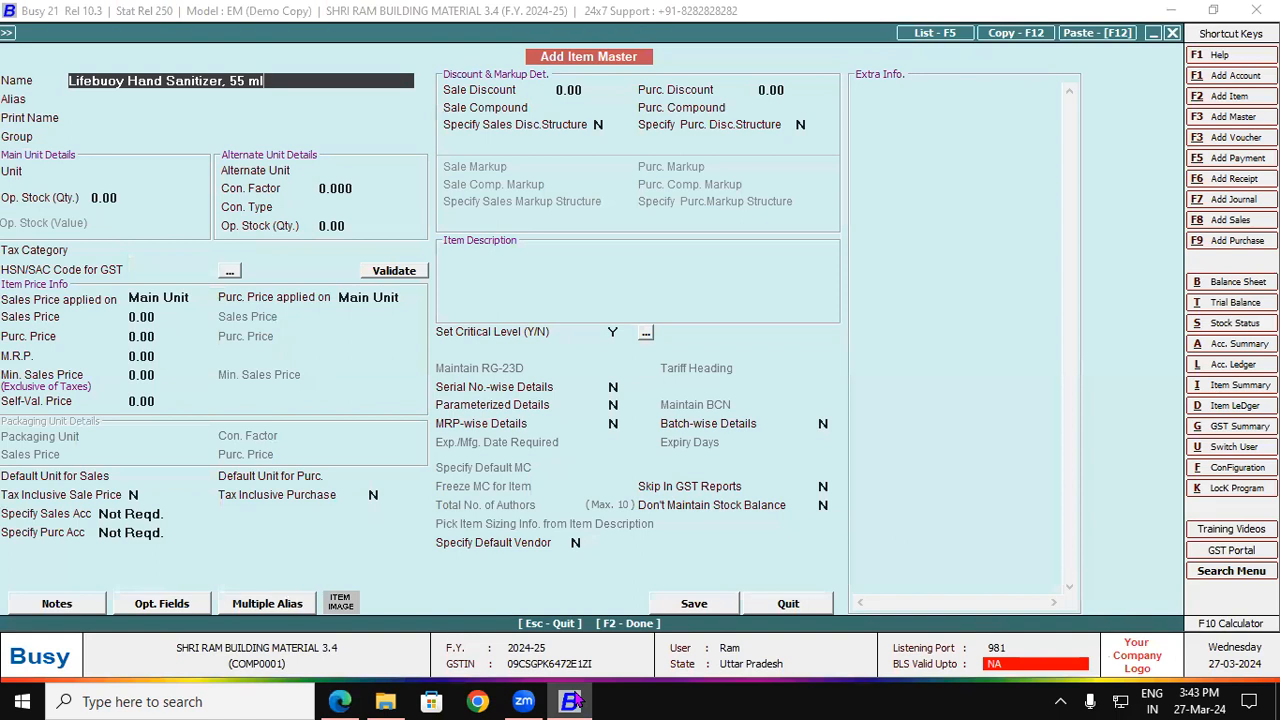
key(Return)
key(Return)
key(Return)
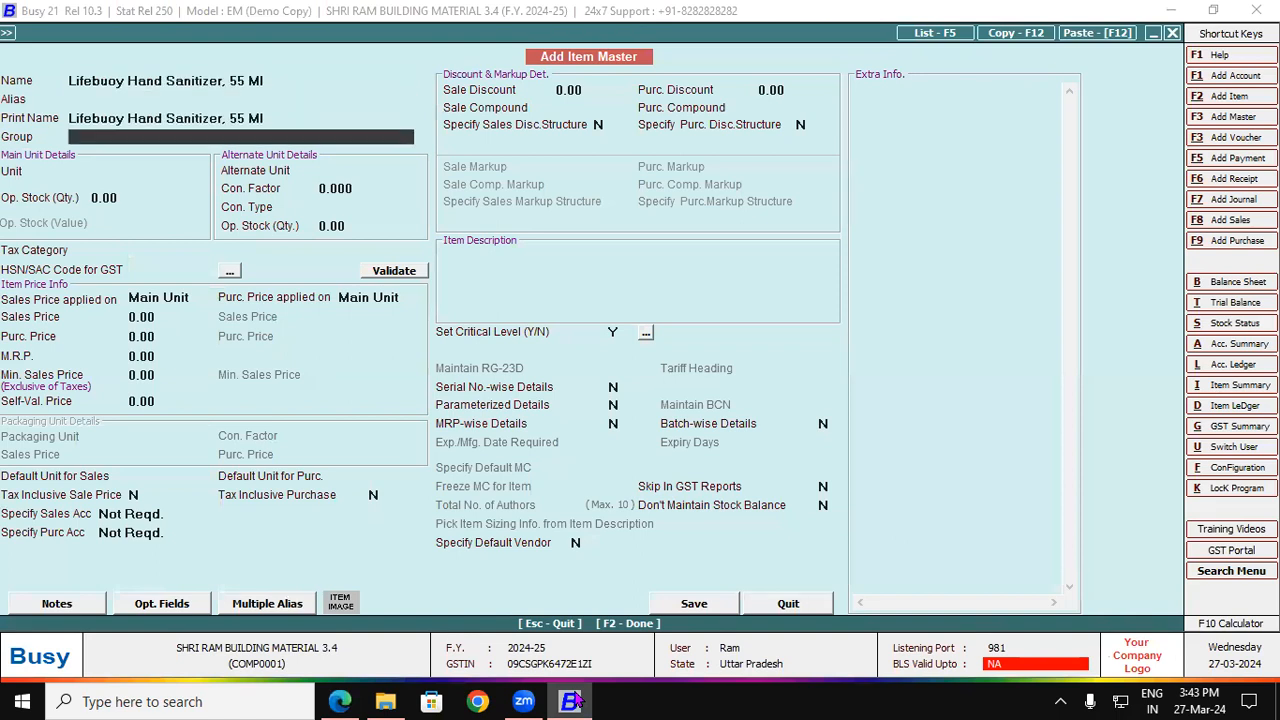
text(sa)
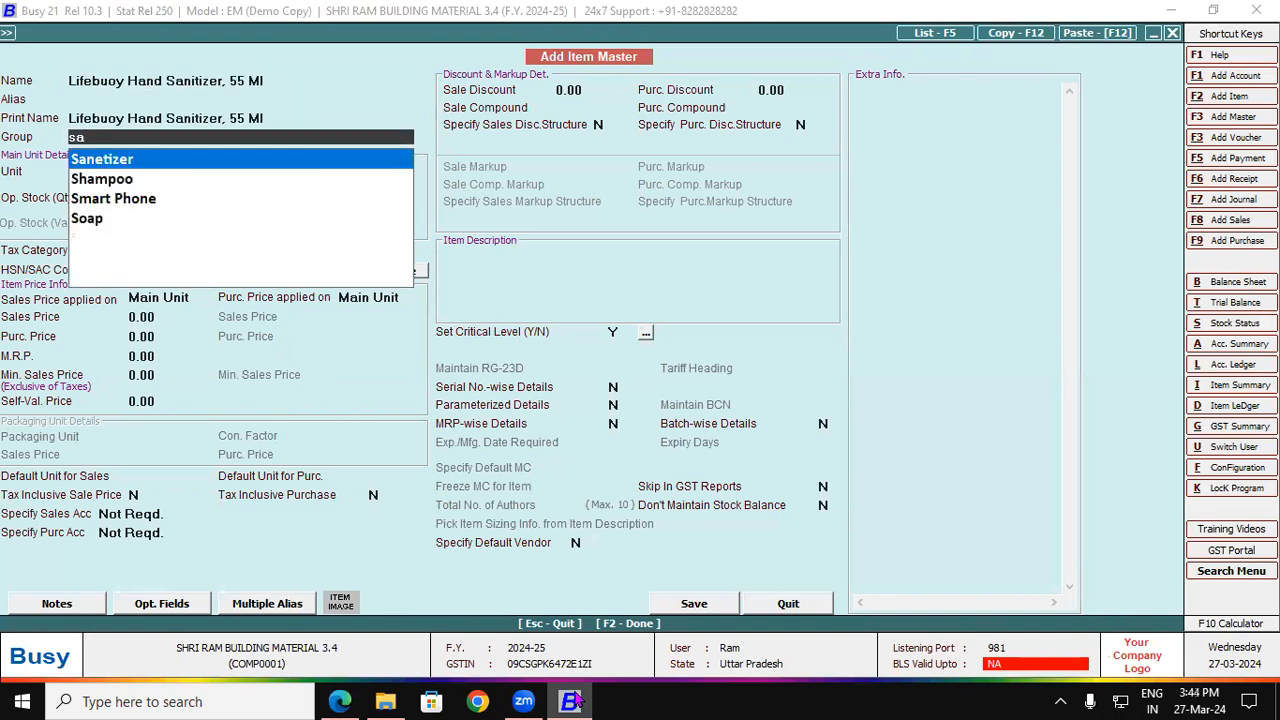
key(Return)
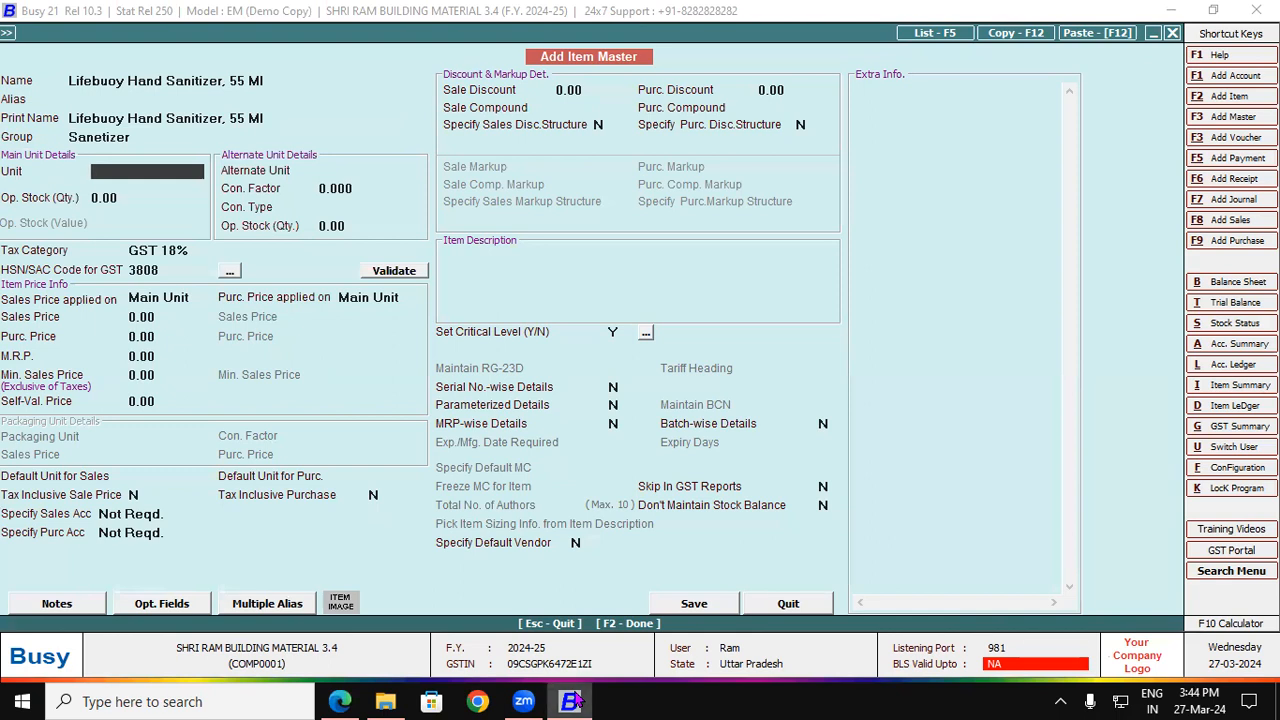
key(alt+Tab)
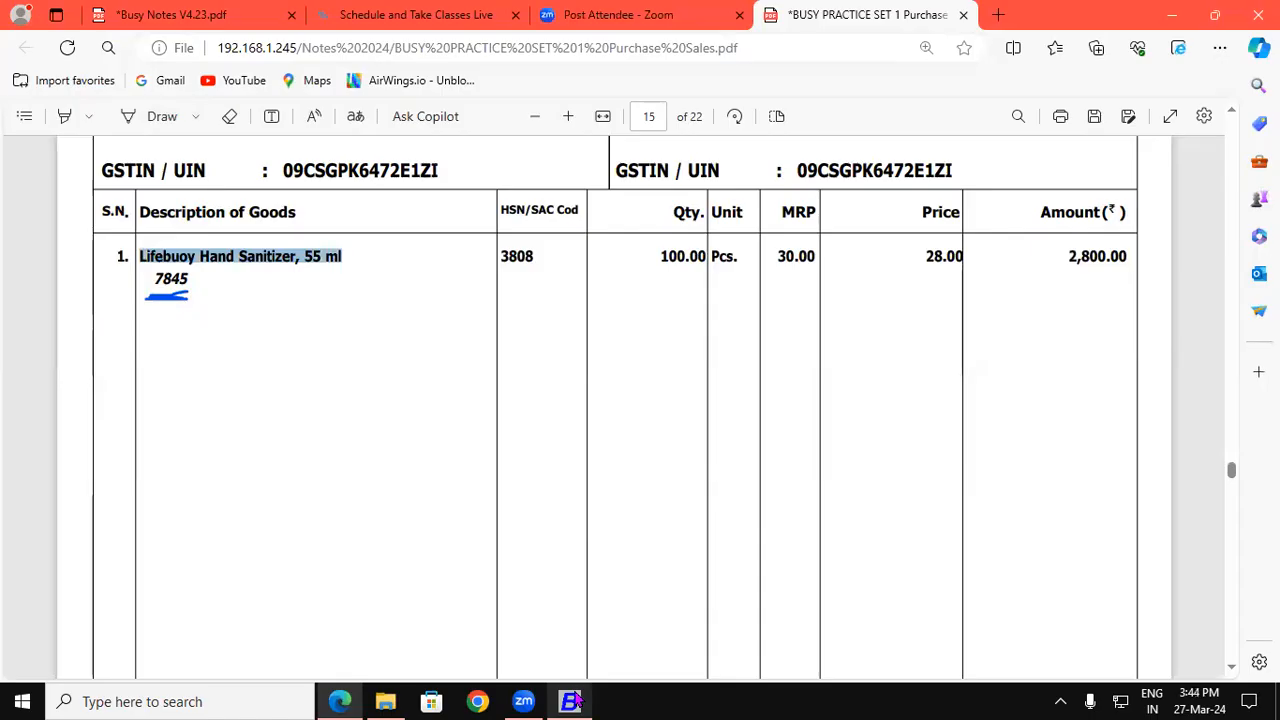
click(572, 701)
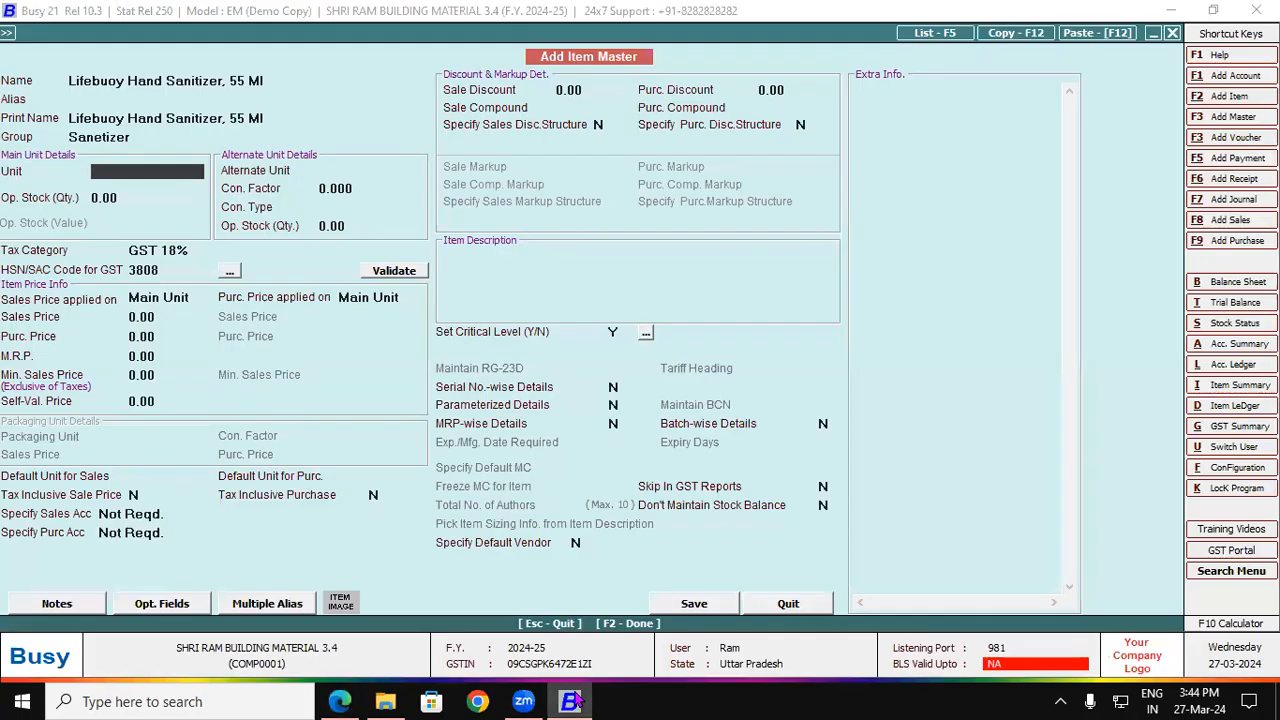
text(pcs)
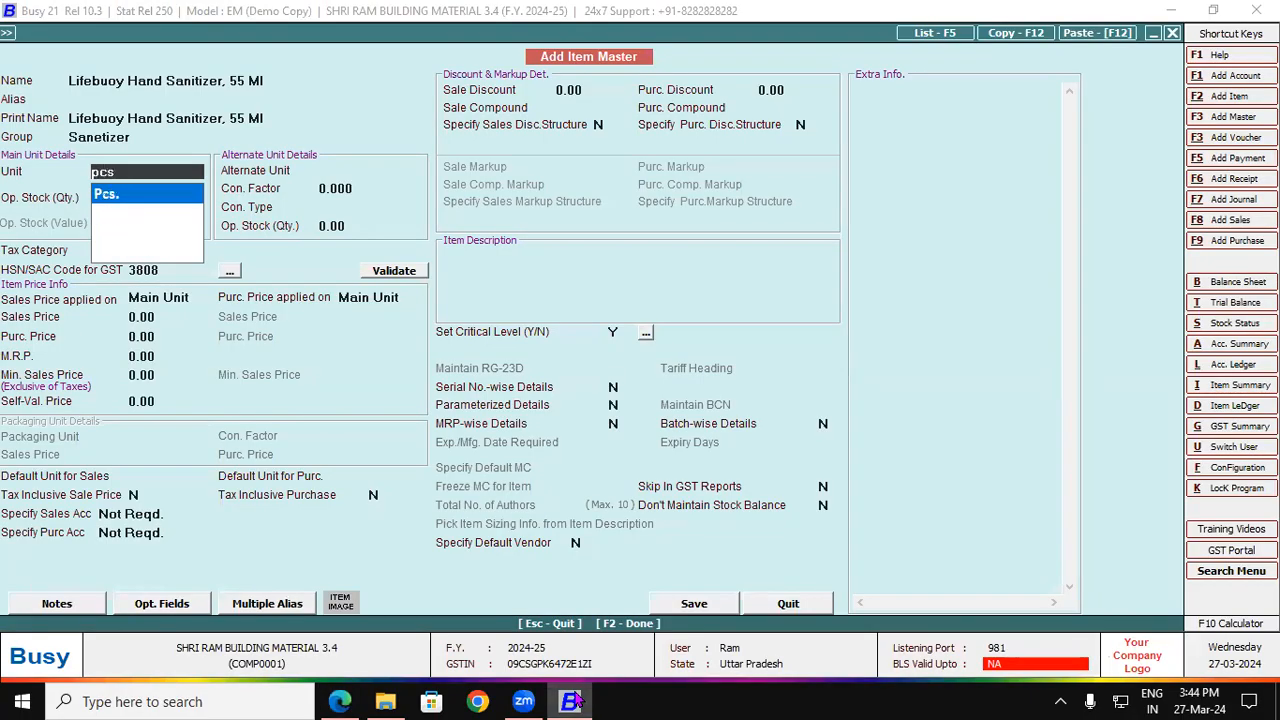
key(Return)
key(Return)
key(Return)
key(Return)
key(Return)
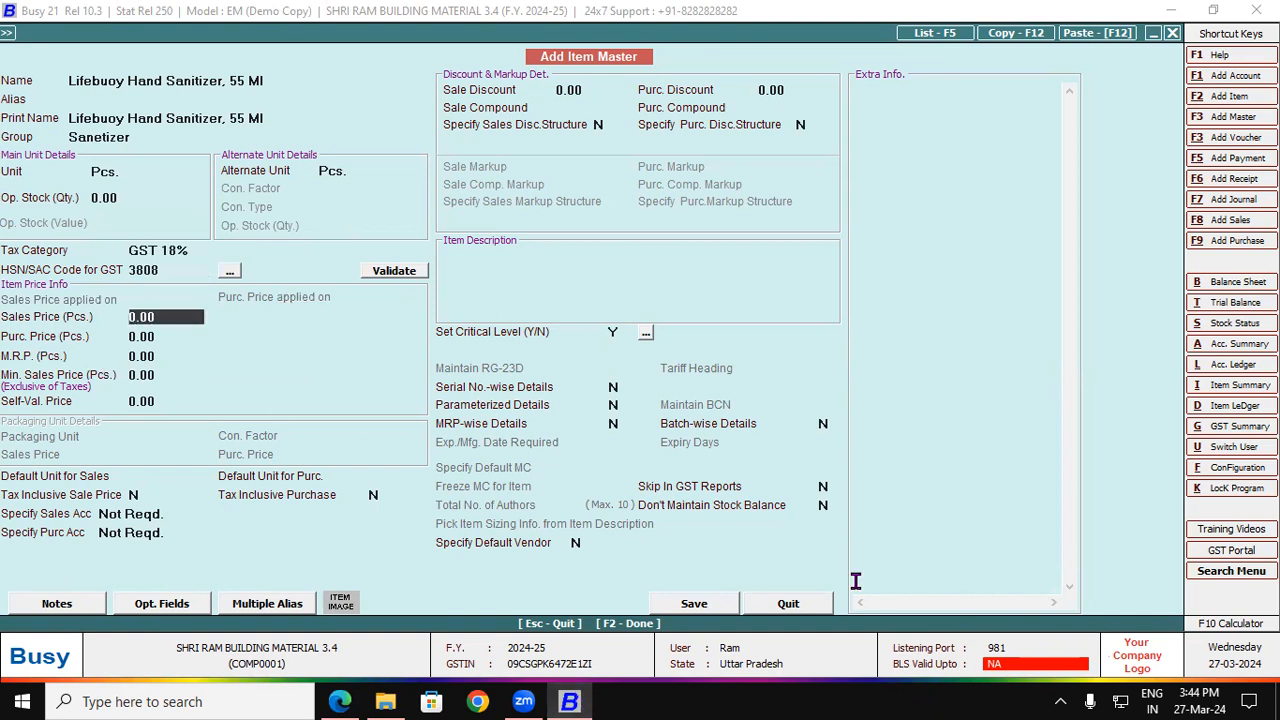
Step: Enable batch-wise details with a 6-month expiry and save the item master
click(823, 424)
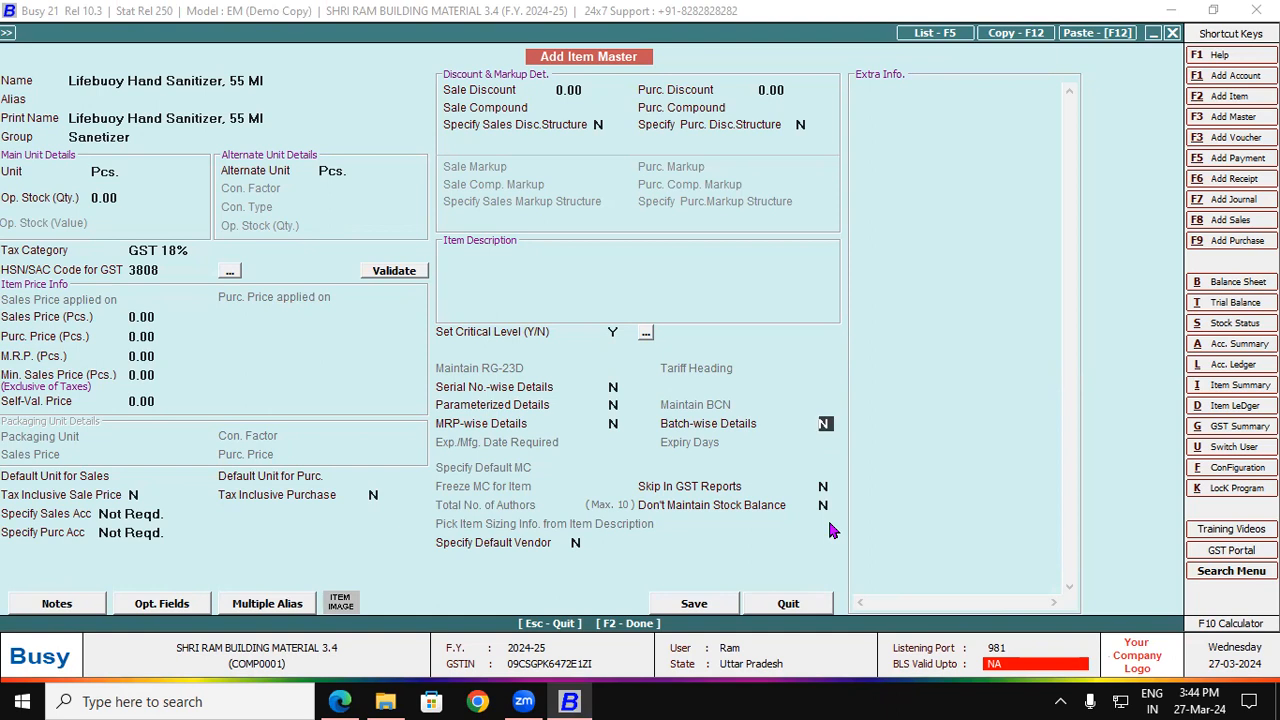
key(y)
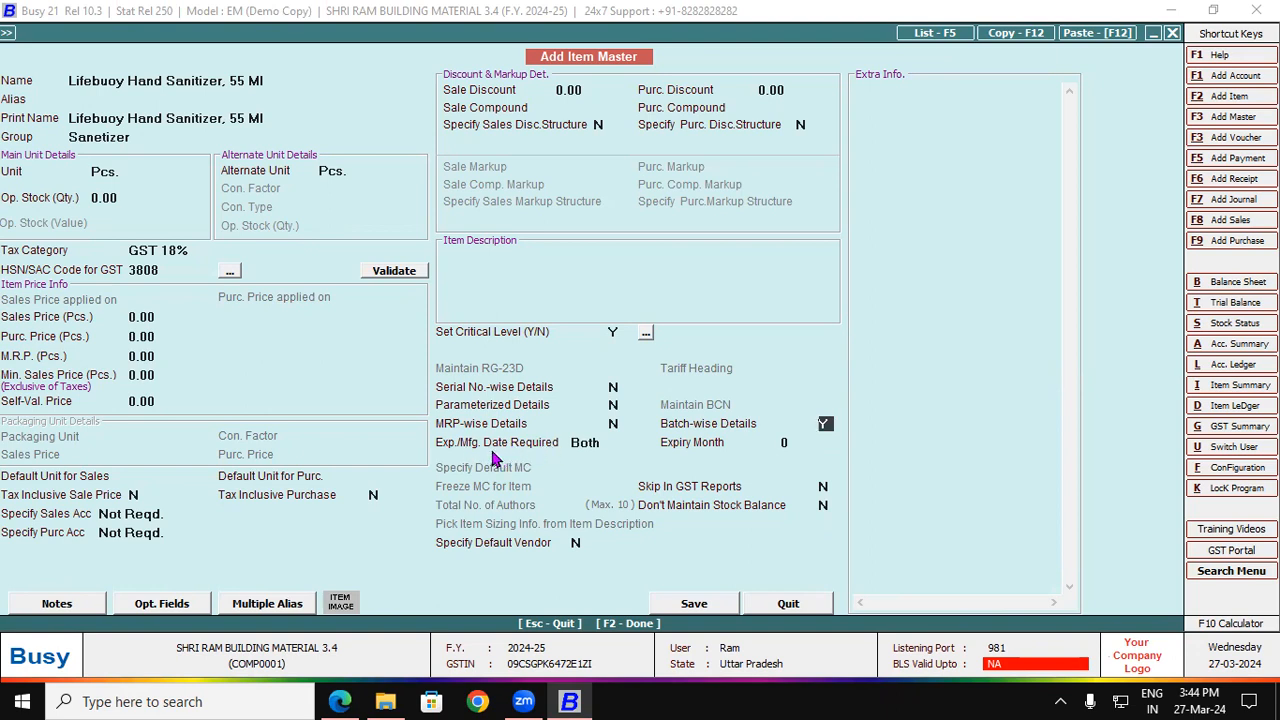
click(596, 444)
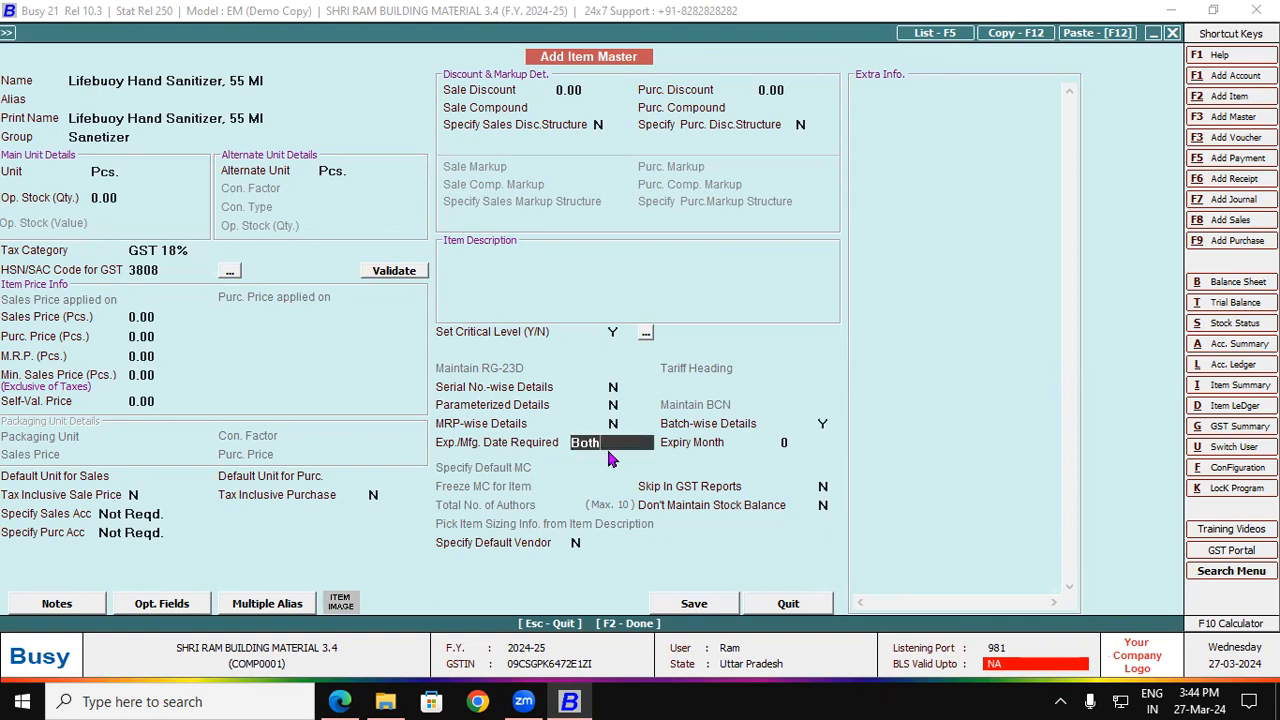
click(789, 443)
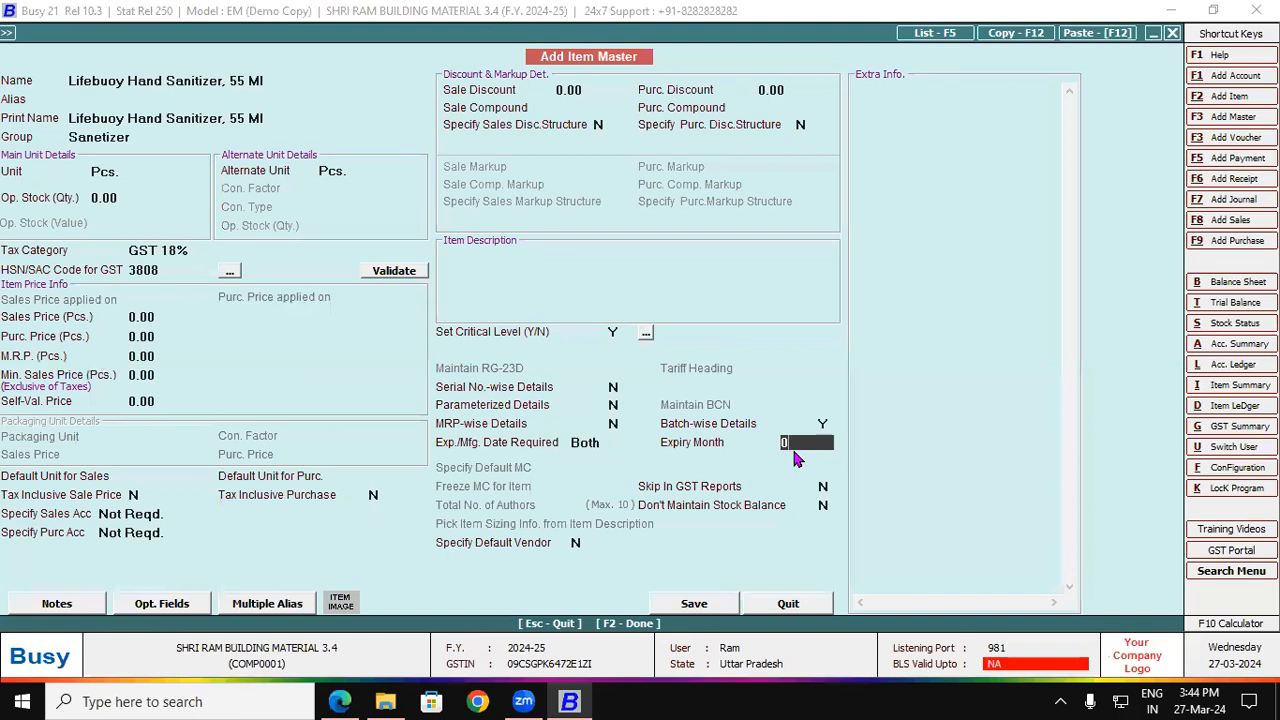
key(BackSpace)
text(6)
click(694, 604)
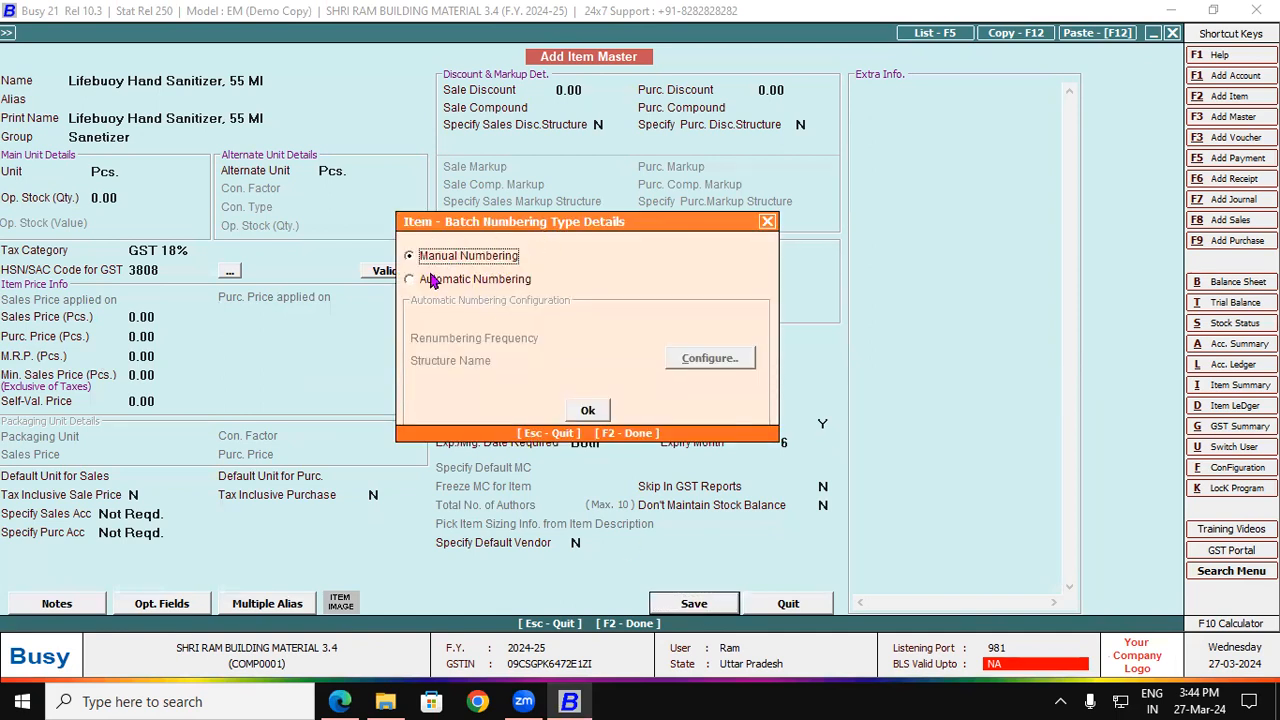
Step: Accept manual batch numbering and enter a quantity of 100 Pcs
click(587, 410)
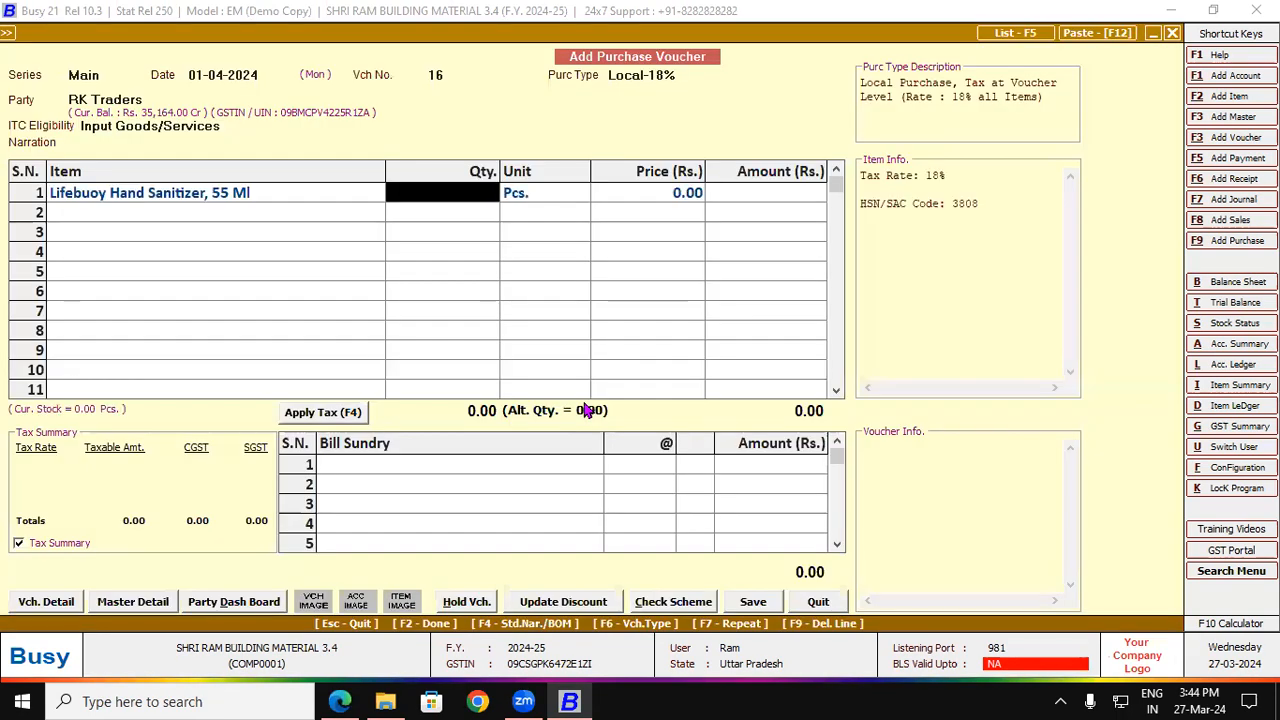
text(100)
key(Return)
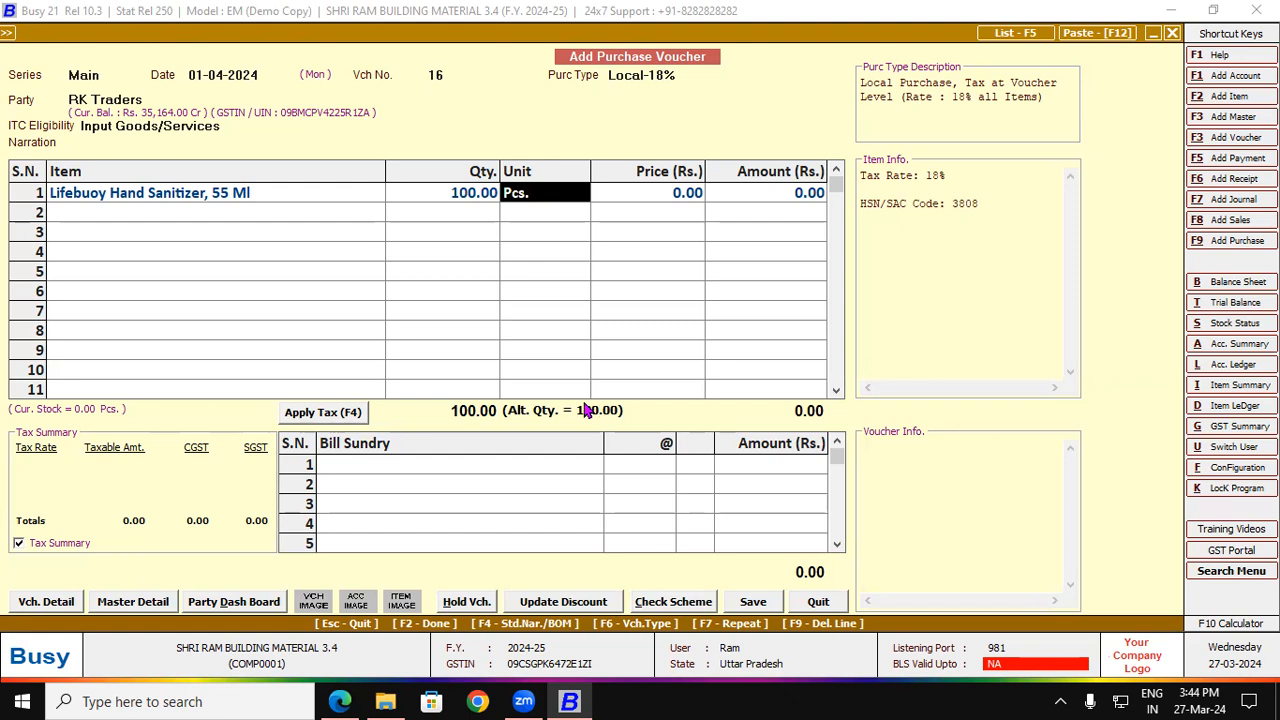
key(Return)
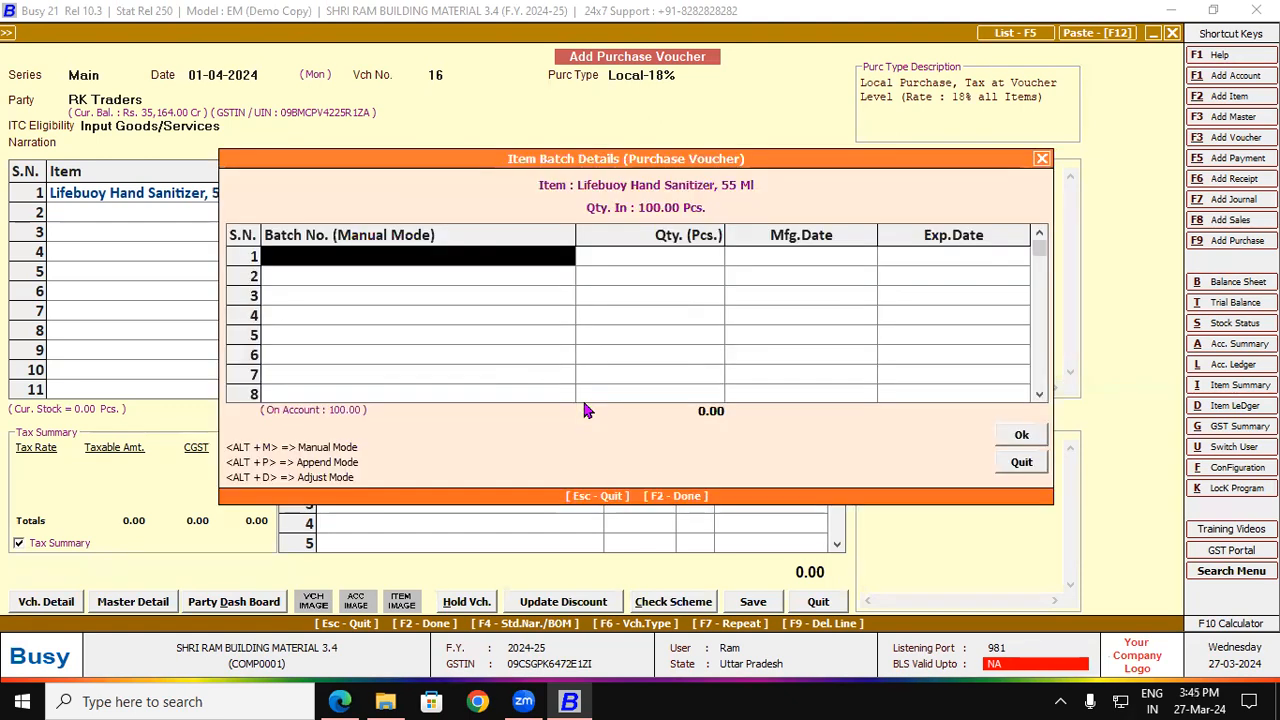
Step: Enter batch 7845 with manufacturing date 01-2024 and confirm the batch details
text(7845)
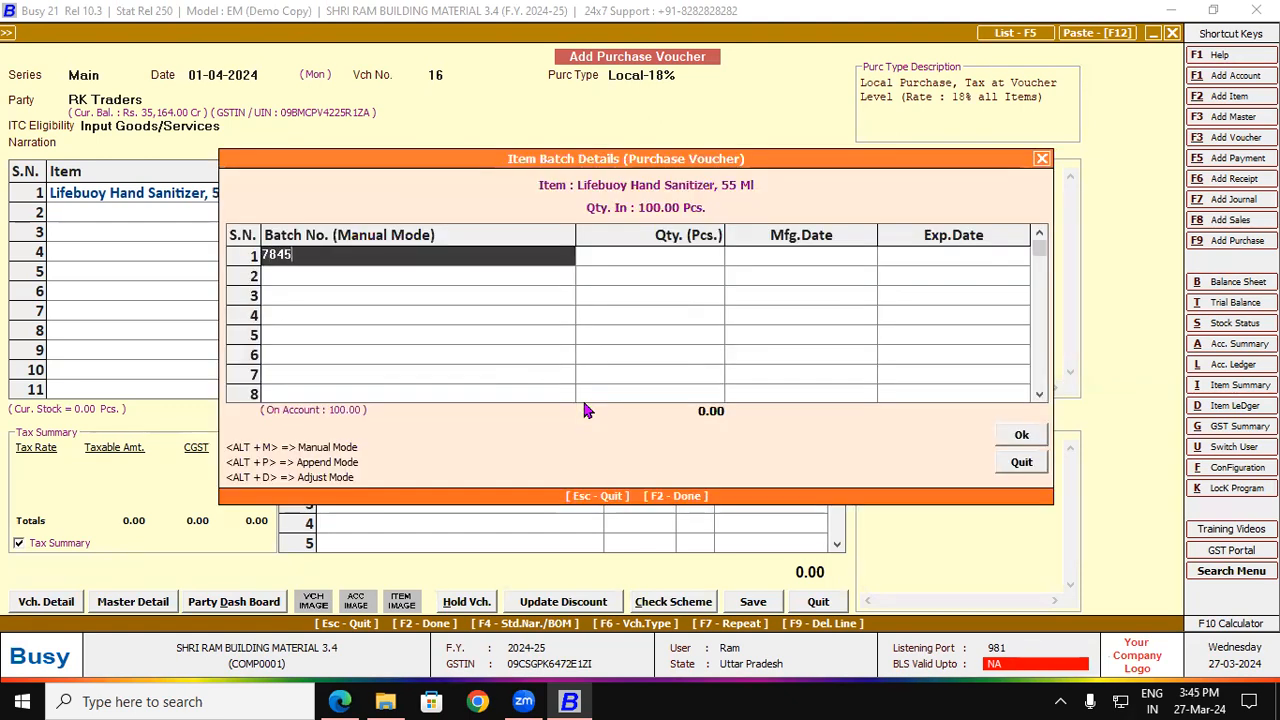
key(Return)
key(Return)
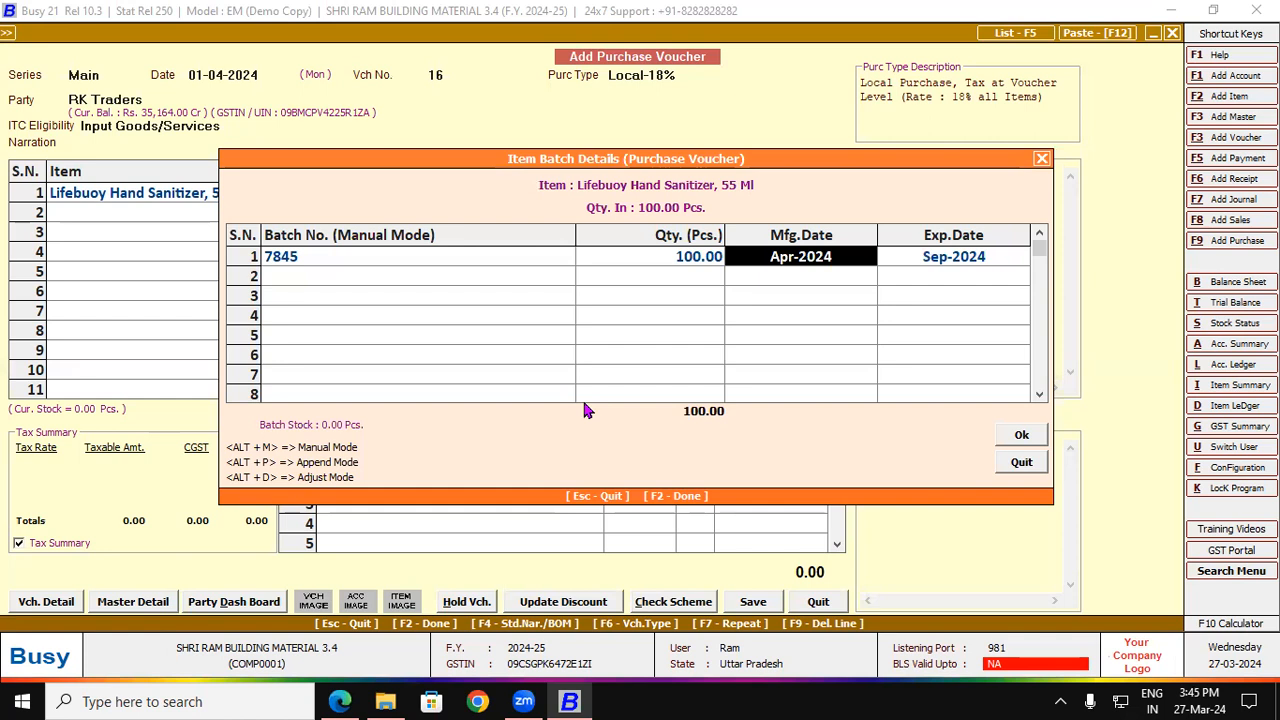
key(Return)
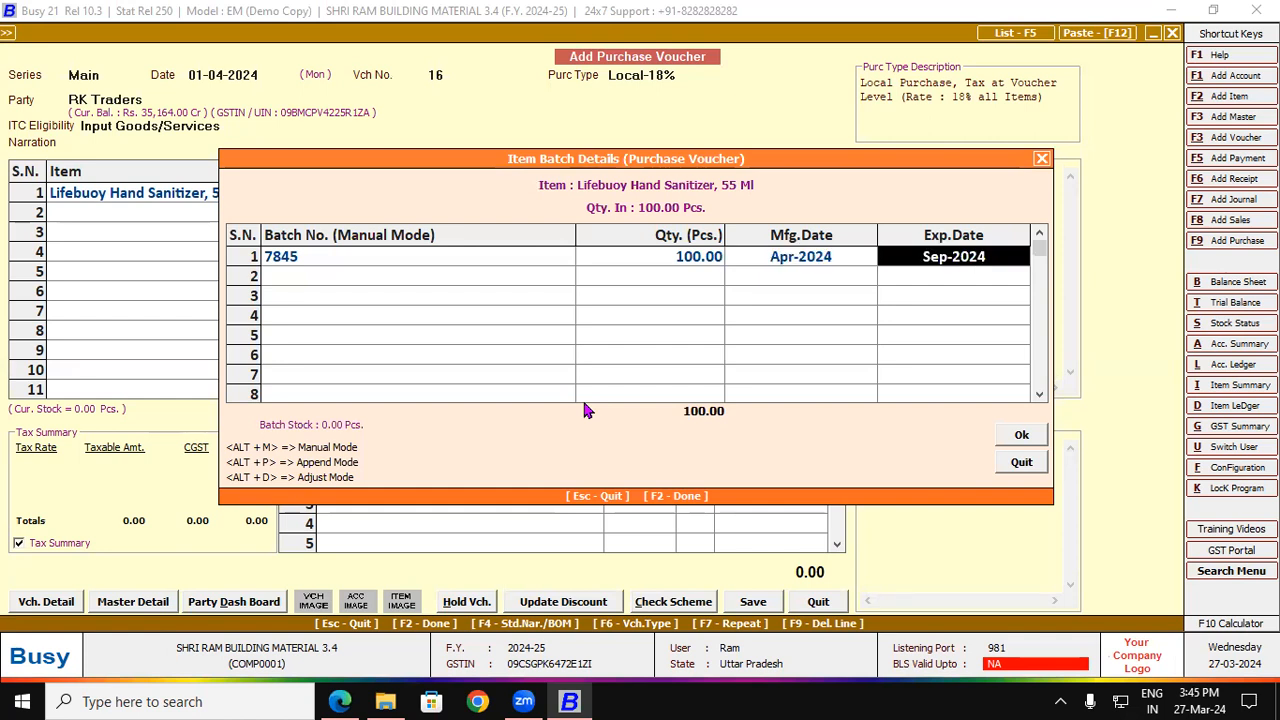
click(768, 266)
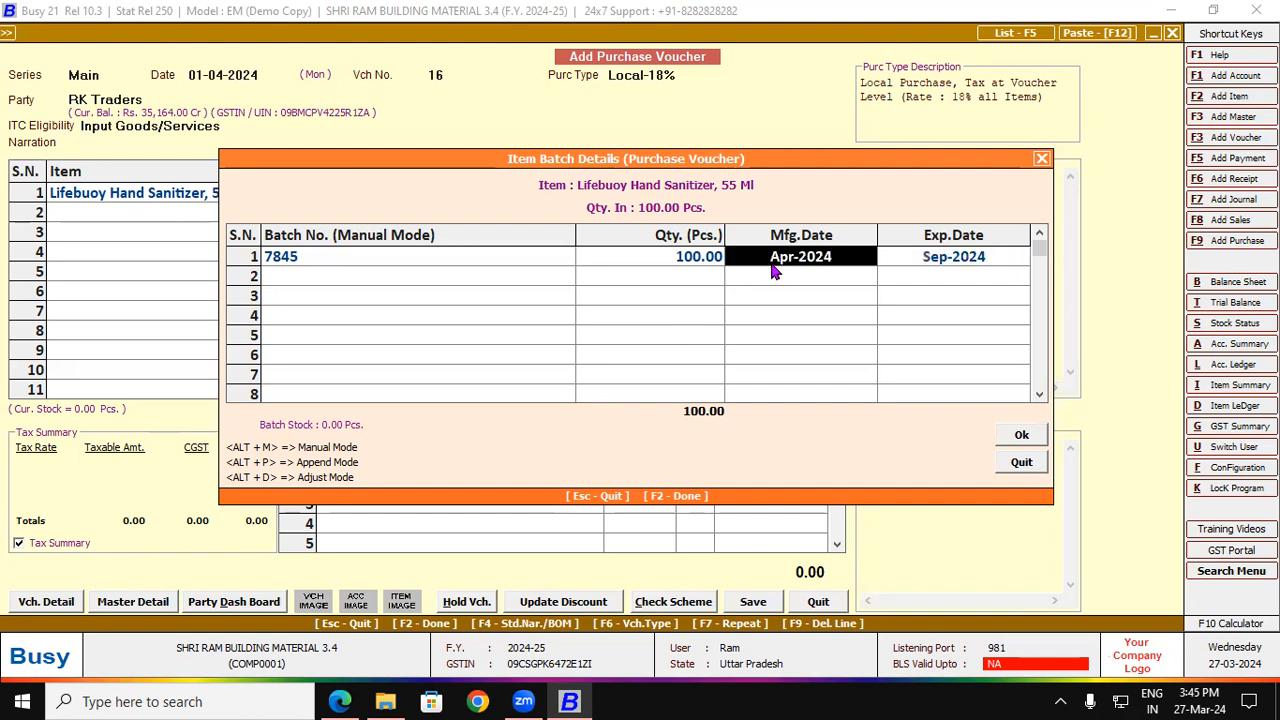
text(01)
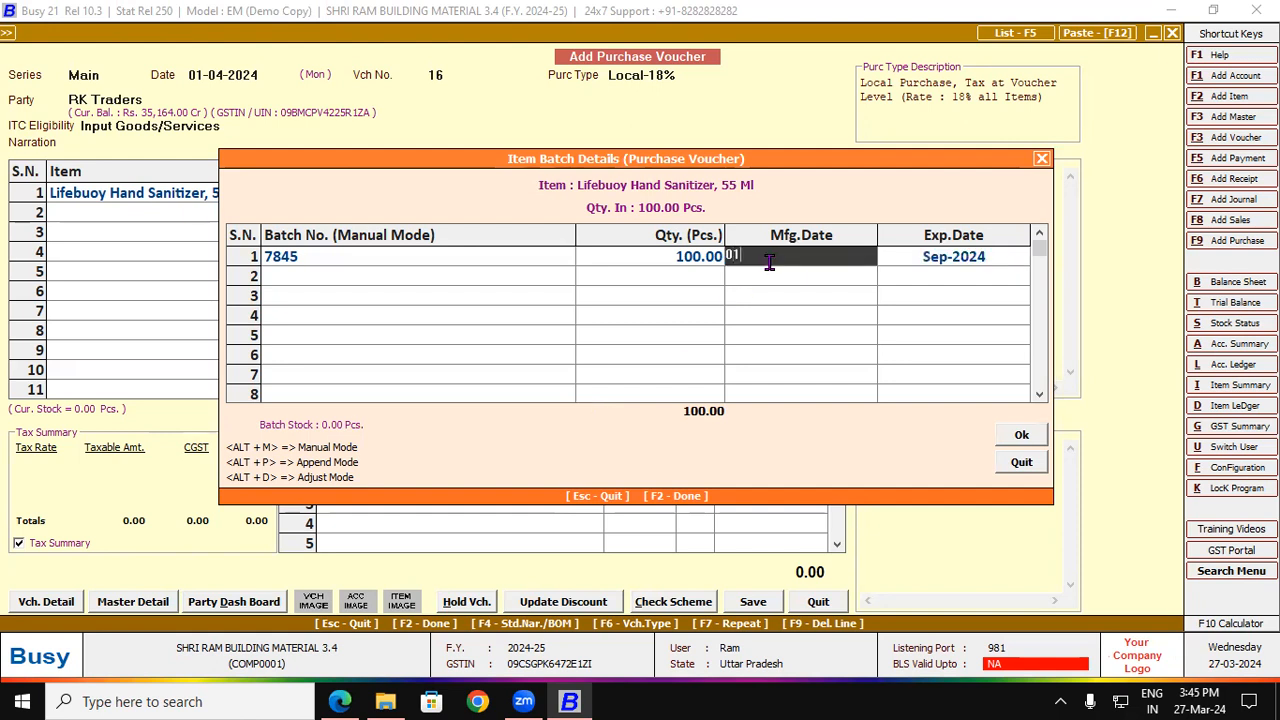
text(-2024)
key(Return)
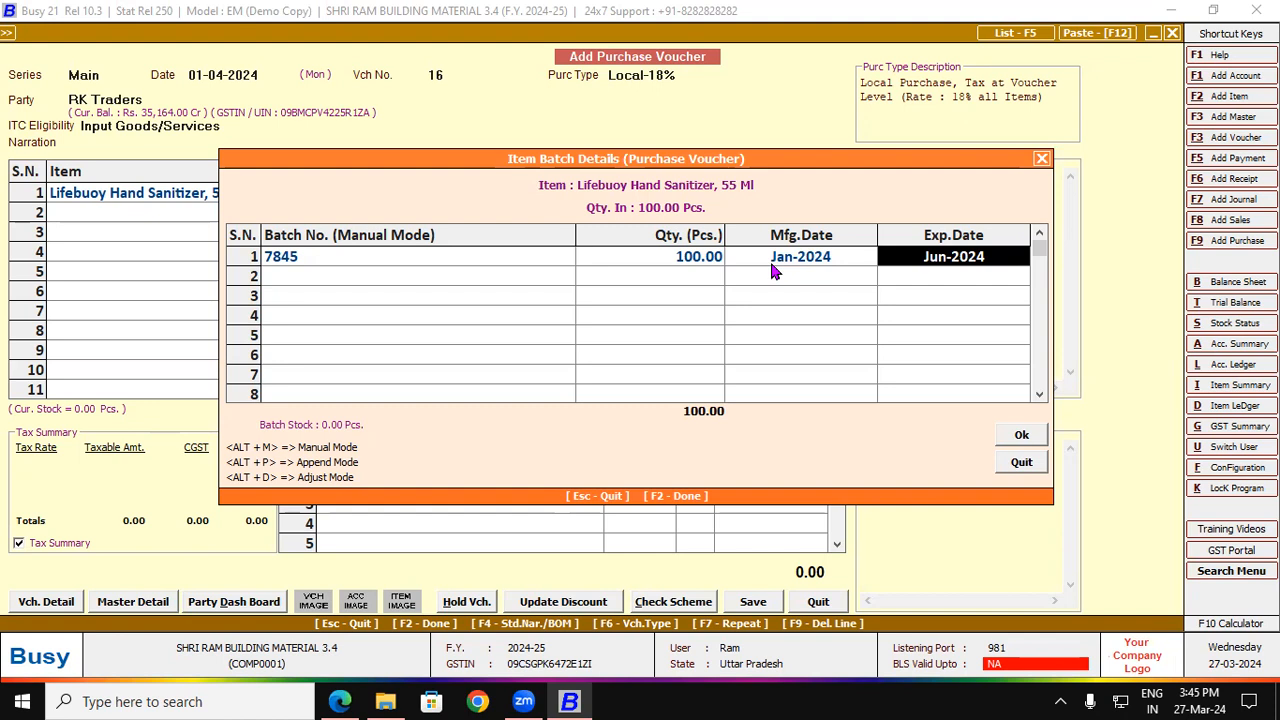
click(1038, 438)
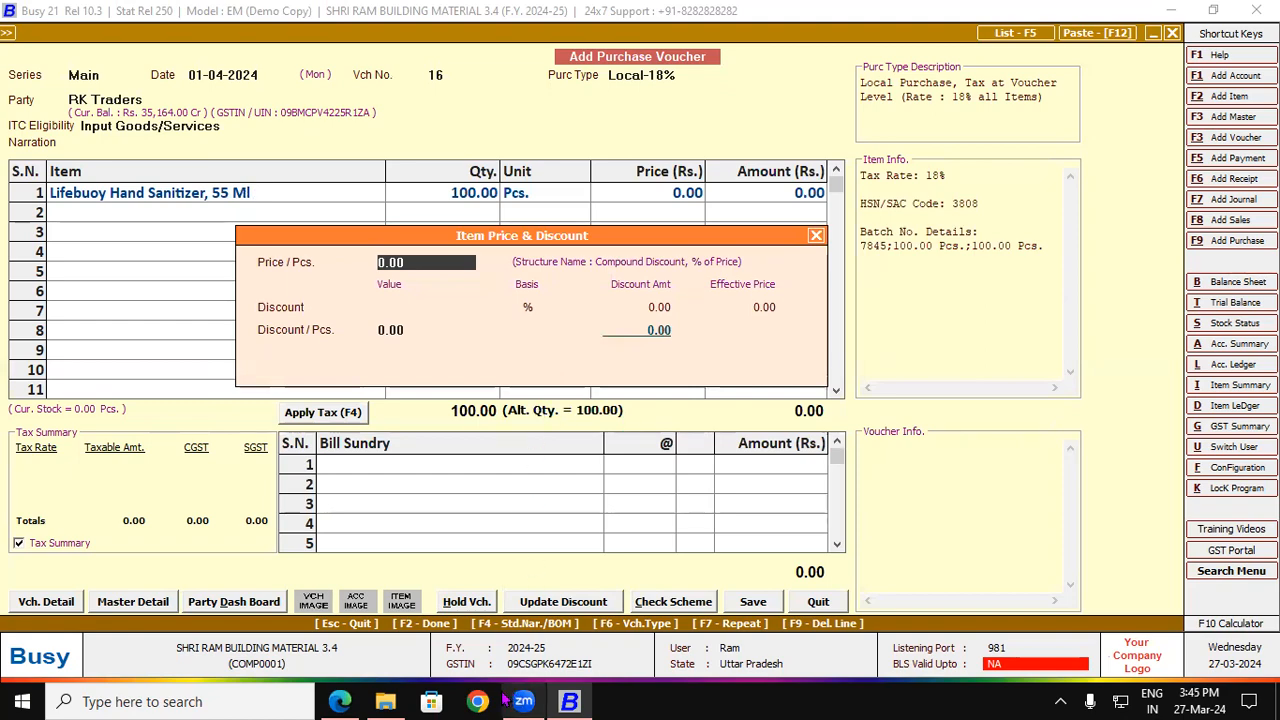
Step: Enter price 28 per piece, add CGST and SGST at 9%, and save
click(332, 701)
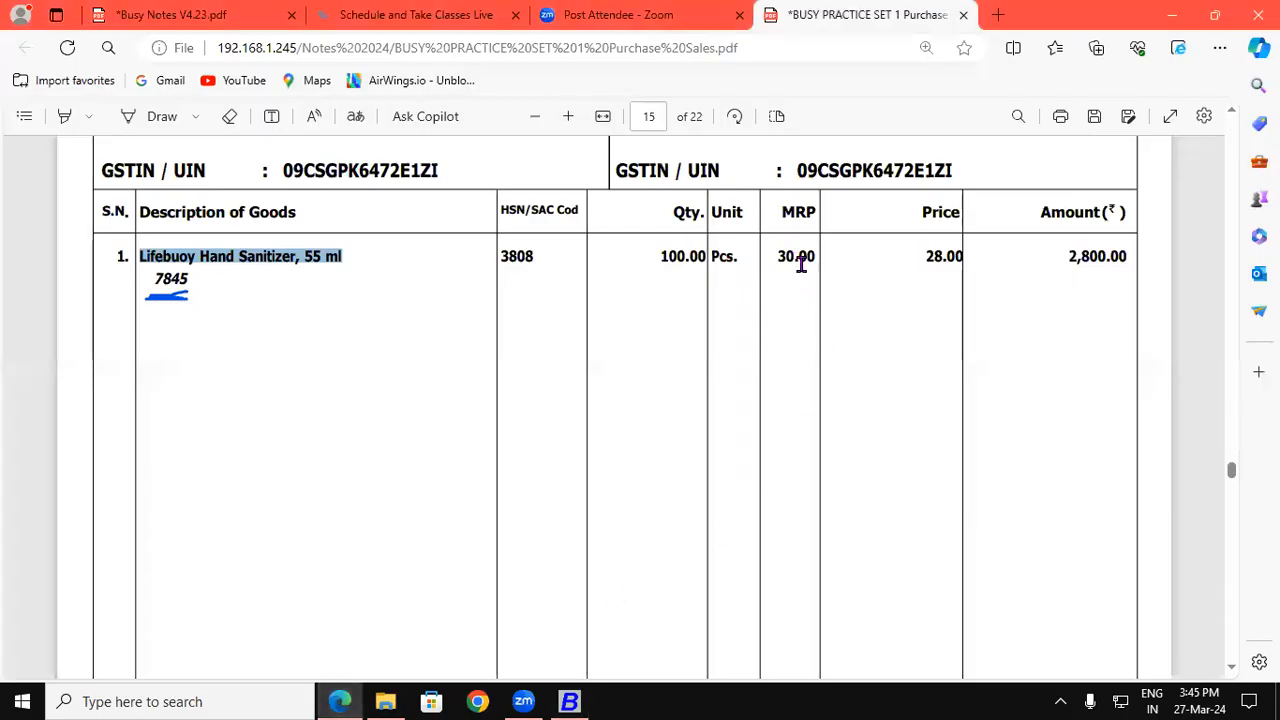
drag(922, 257, 962, 258)
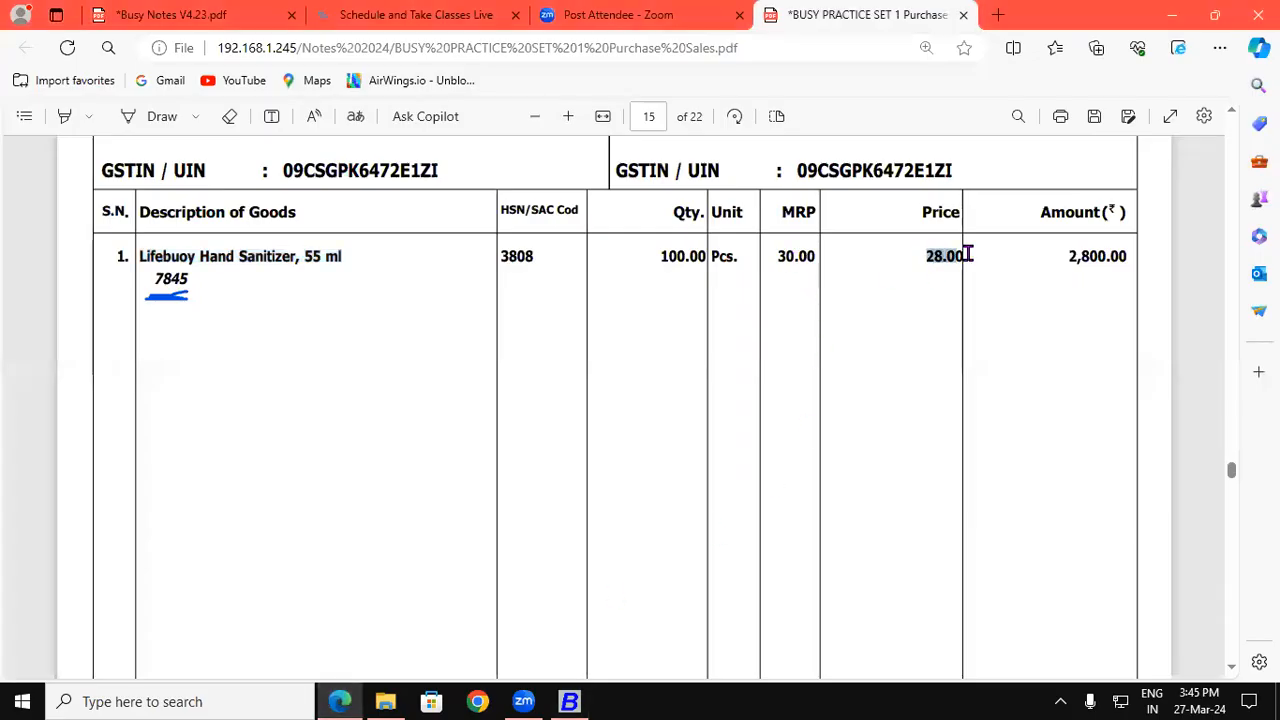
click(569, 701)
text(28)
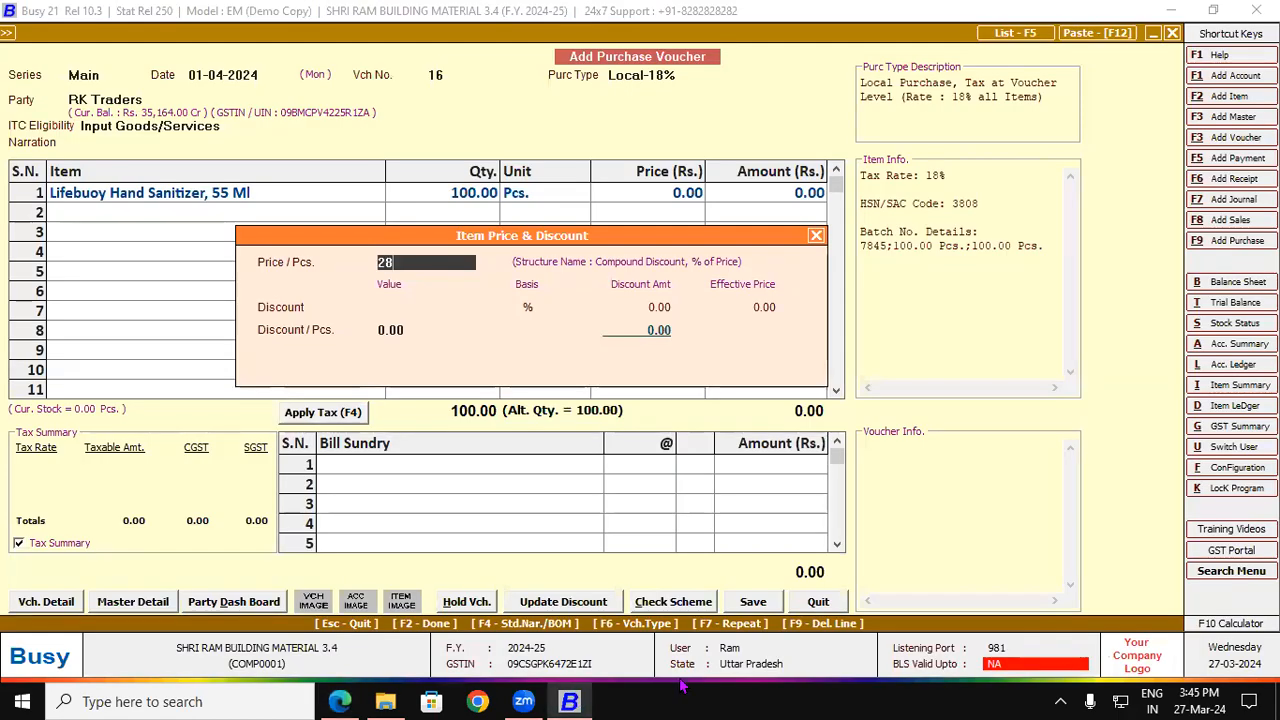
key(Return)
key(Return)
key(Return)
key(Return)
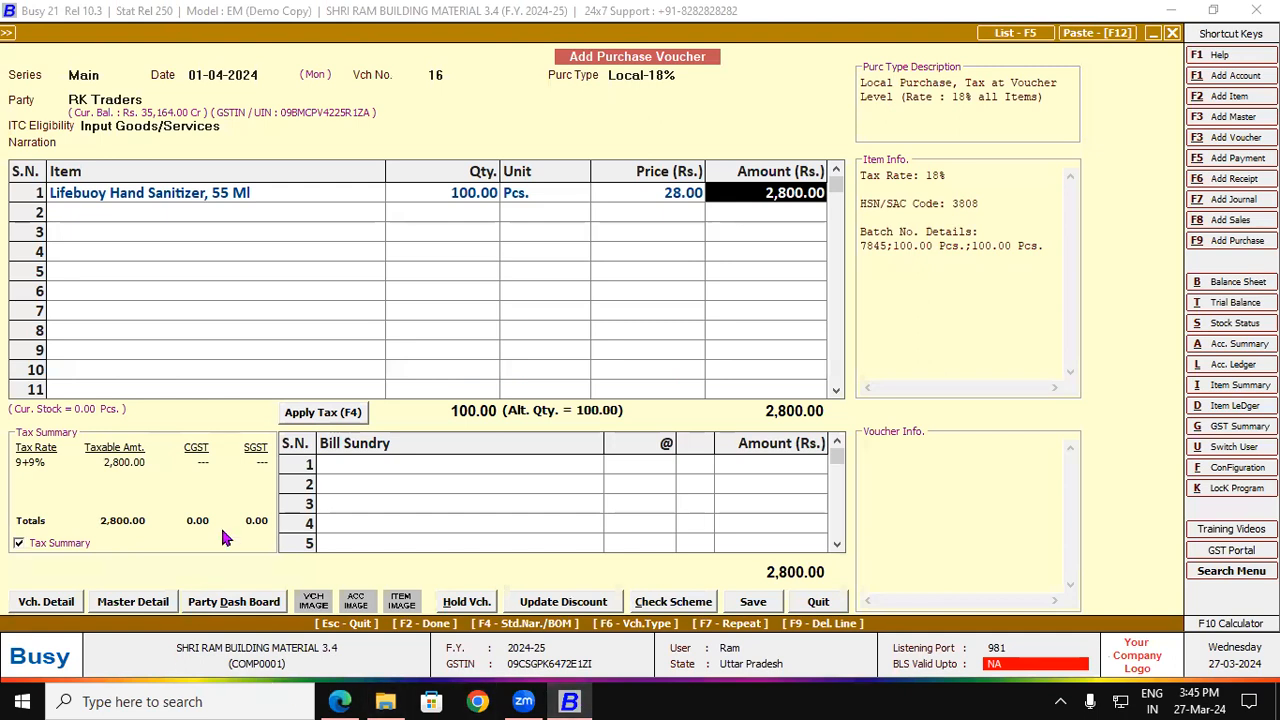
click(301, 413)
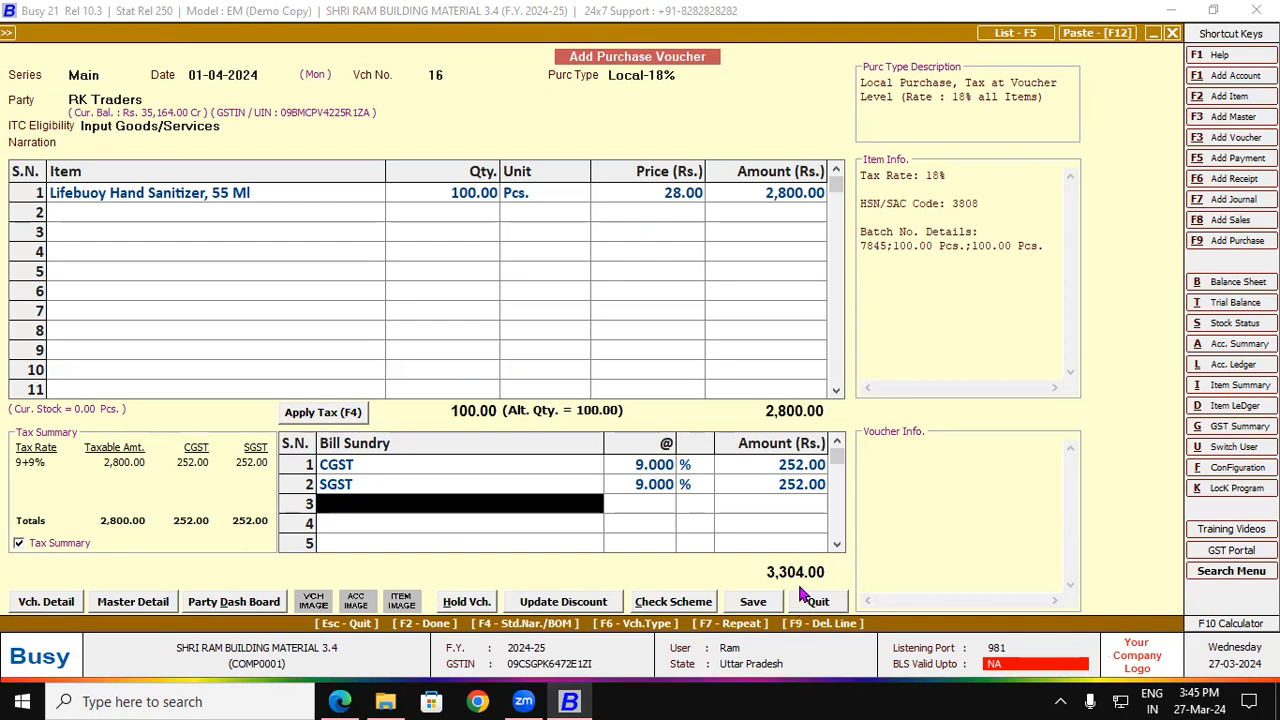
click(753, 602)
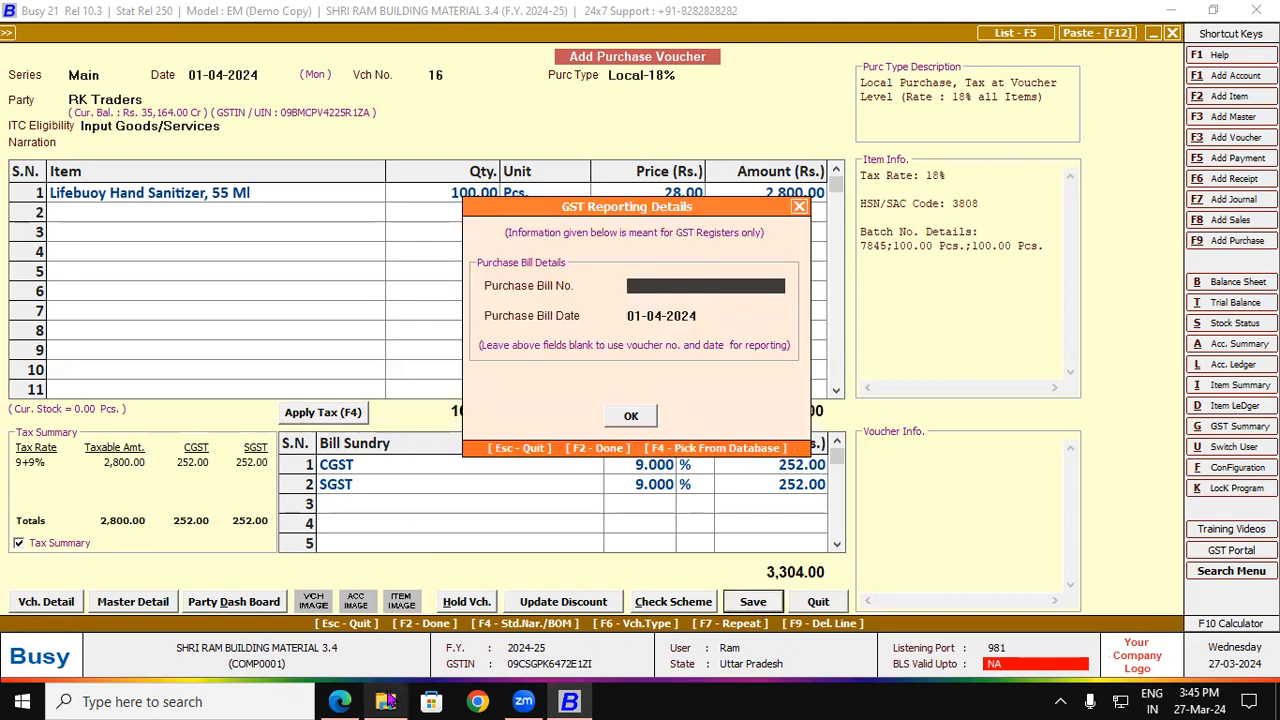
Step: Enter purchase bill number 4 in the GST Reporting Details
click(340, 701)
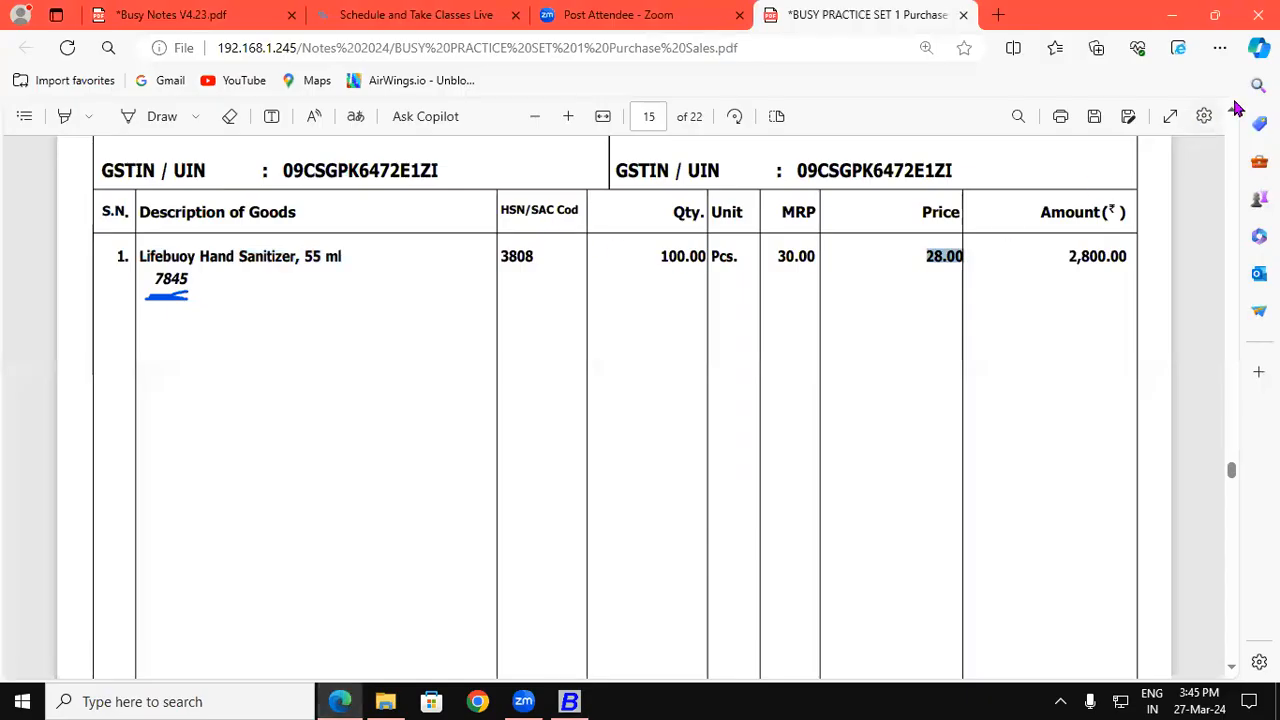
click(1230, 112)
scroll(1229, 118, up, 2)
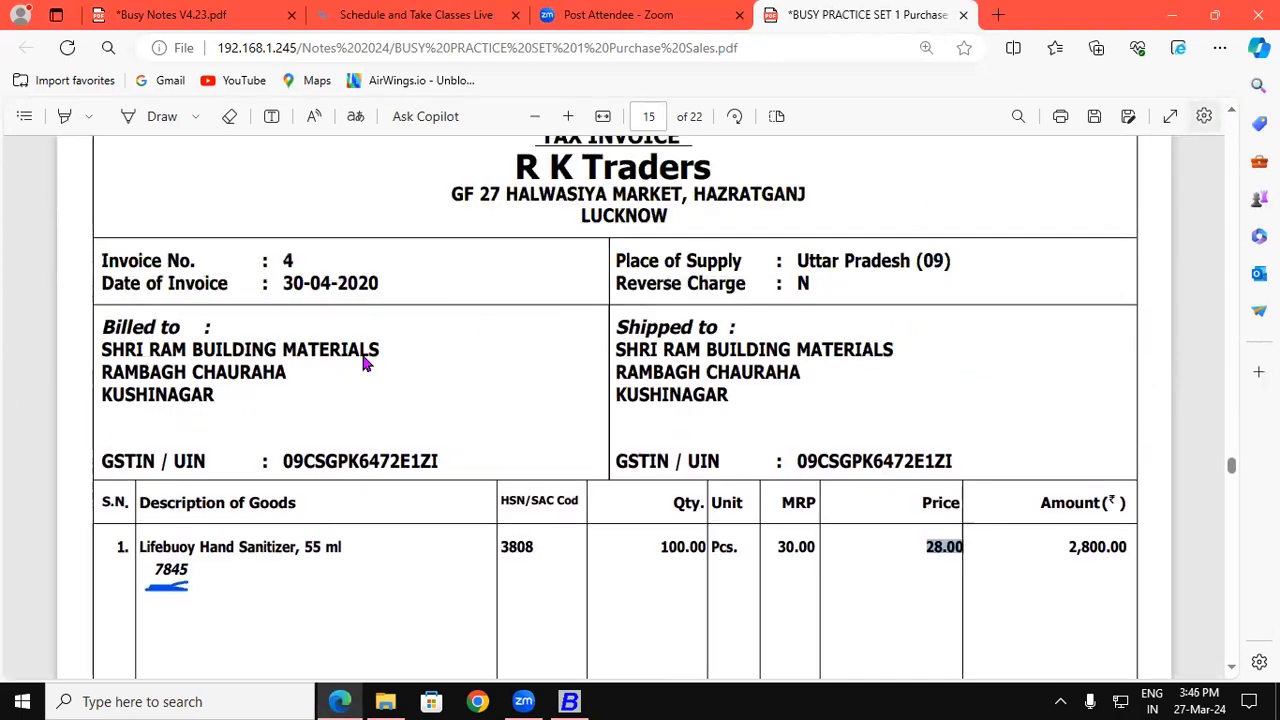
double_click(285, 263)
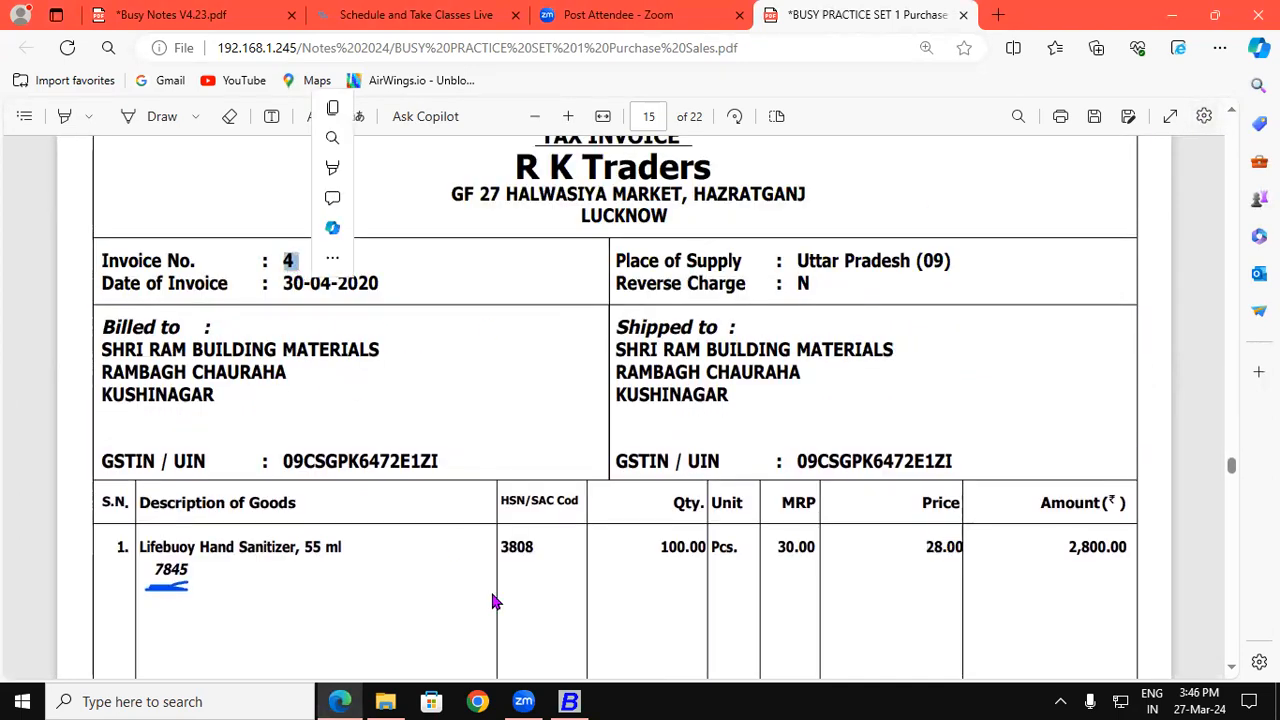
click(569, 701)
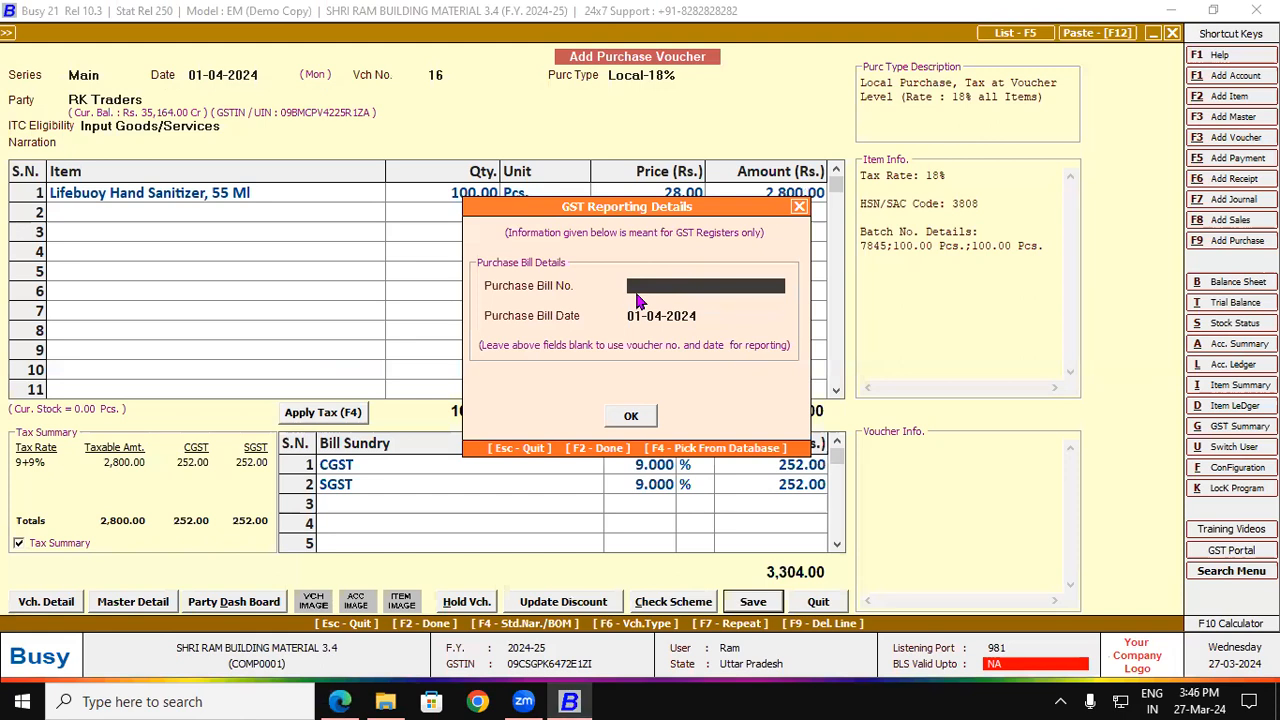
text(4)
key(Return)
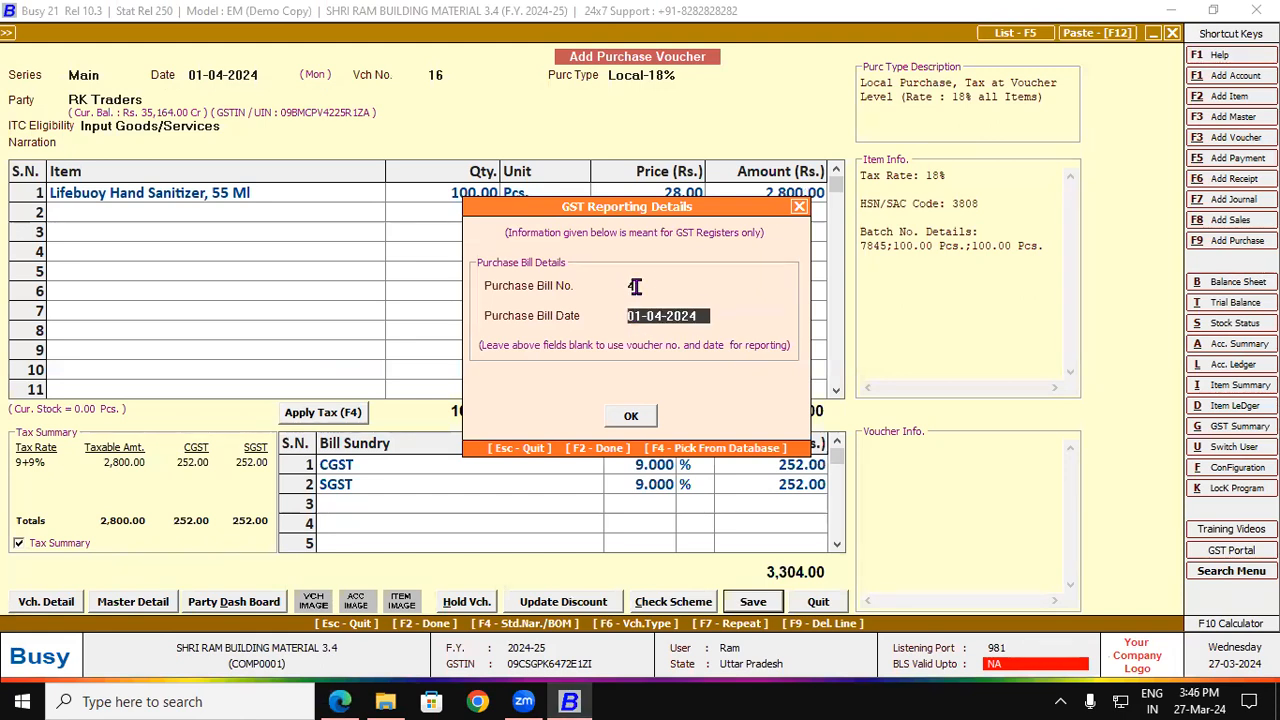
click(637, 414)
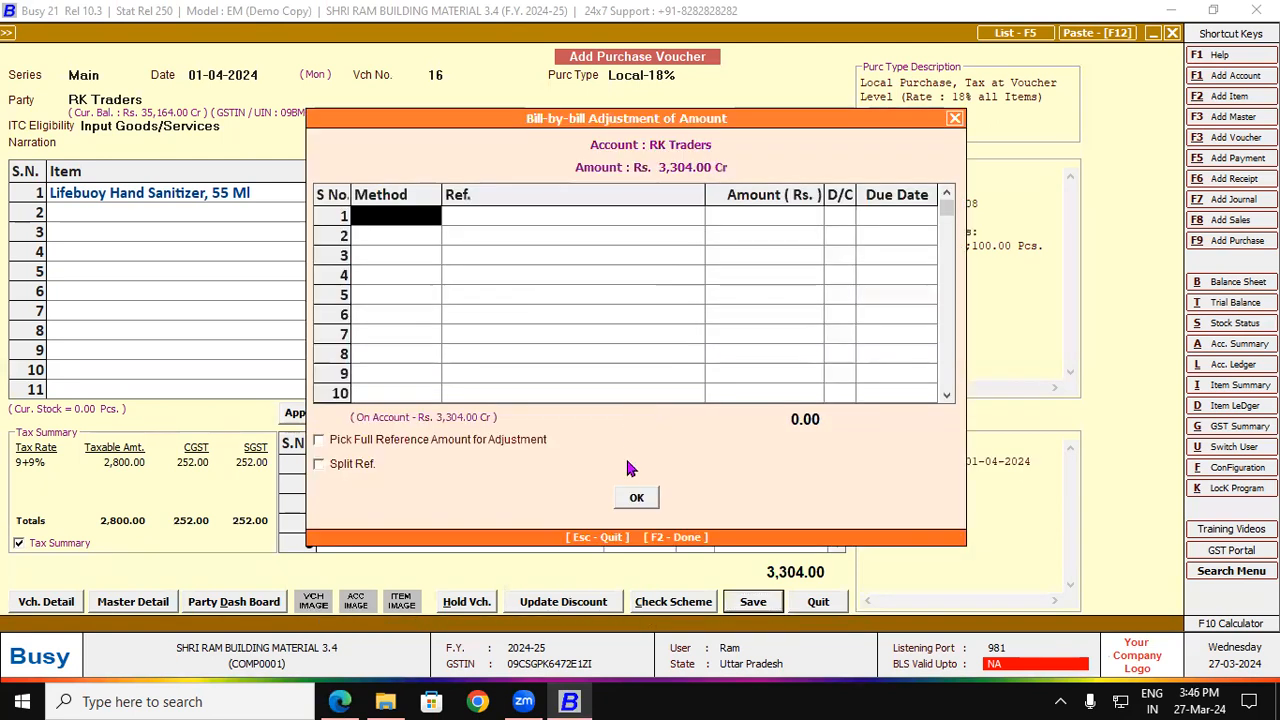
Step: Adjust bill-by-bill as New Ref. 4, choose transporter TIRUPATI, and finish the voucher
key(Down)
key(Return)
key(Return)
key(Return)
key(Return)
click(630, 499)
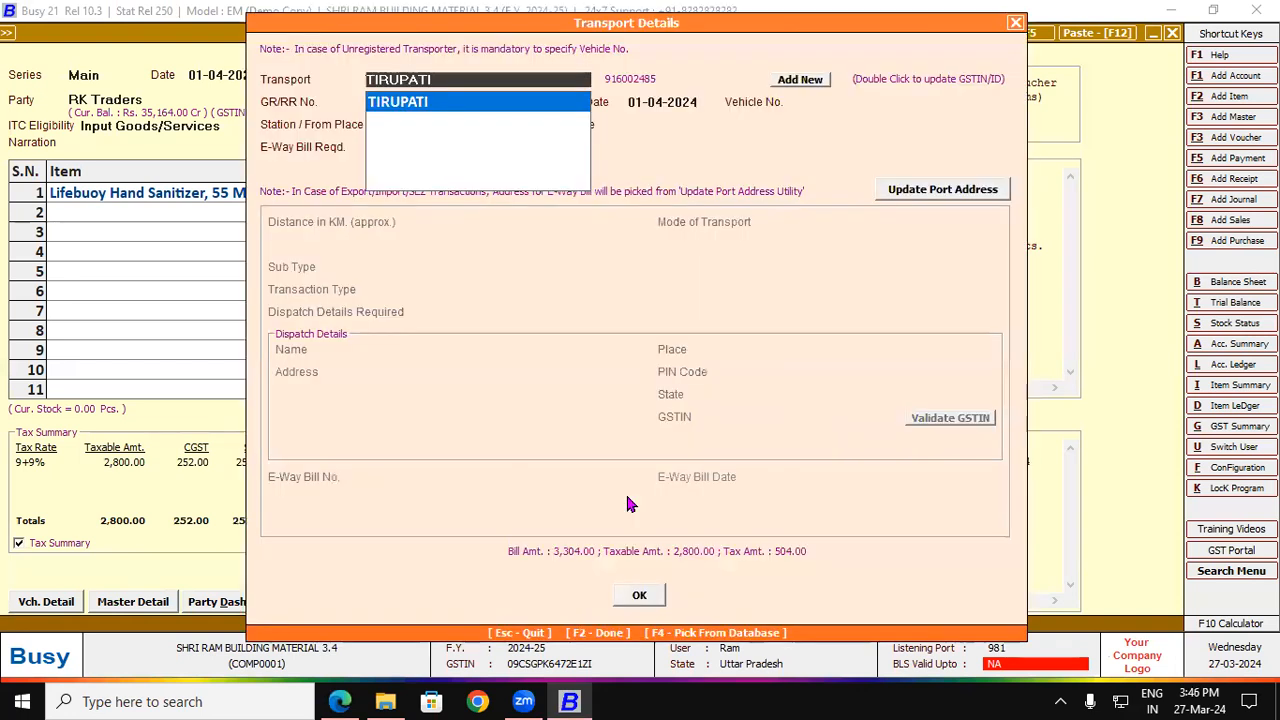
key(Return)
key(Return)
key(Return)
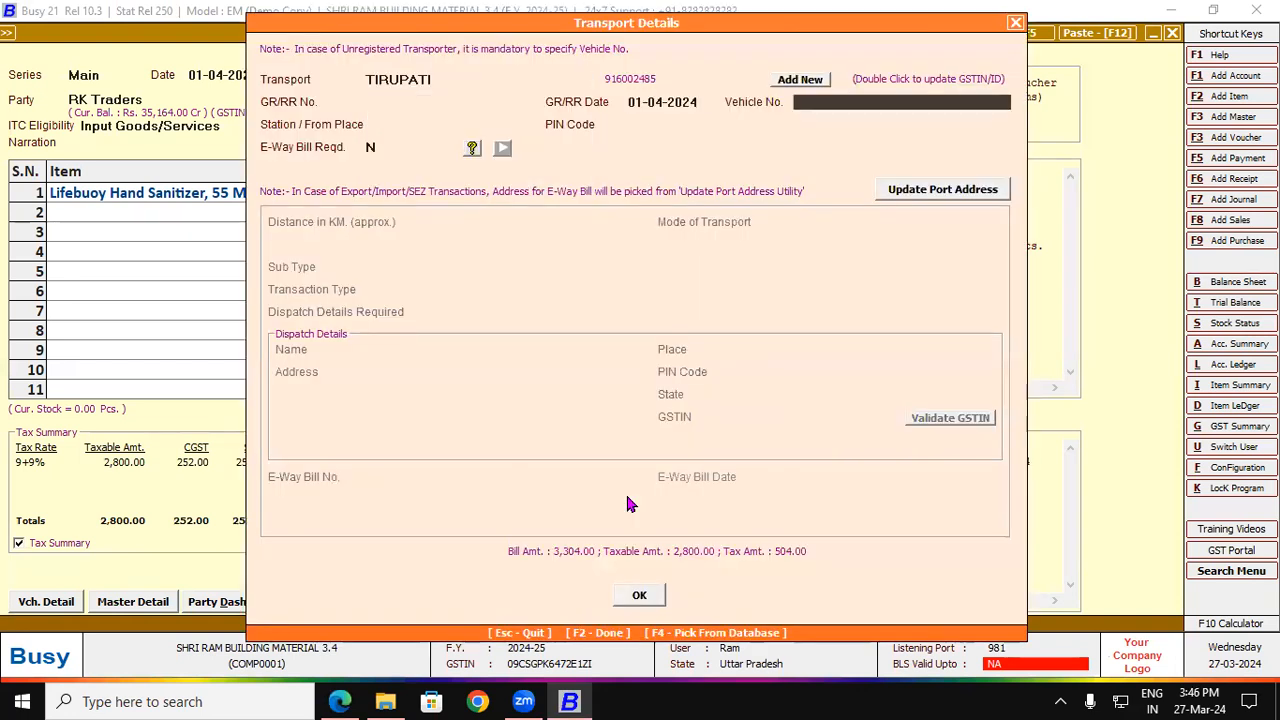
click(639, 596)
click(645, 605)
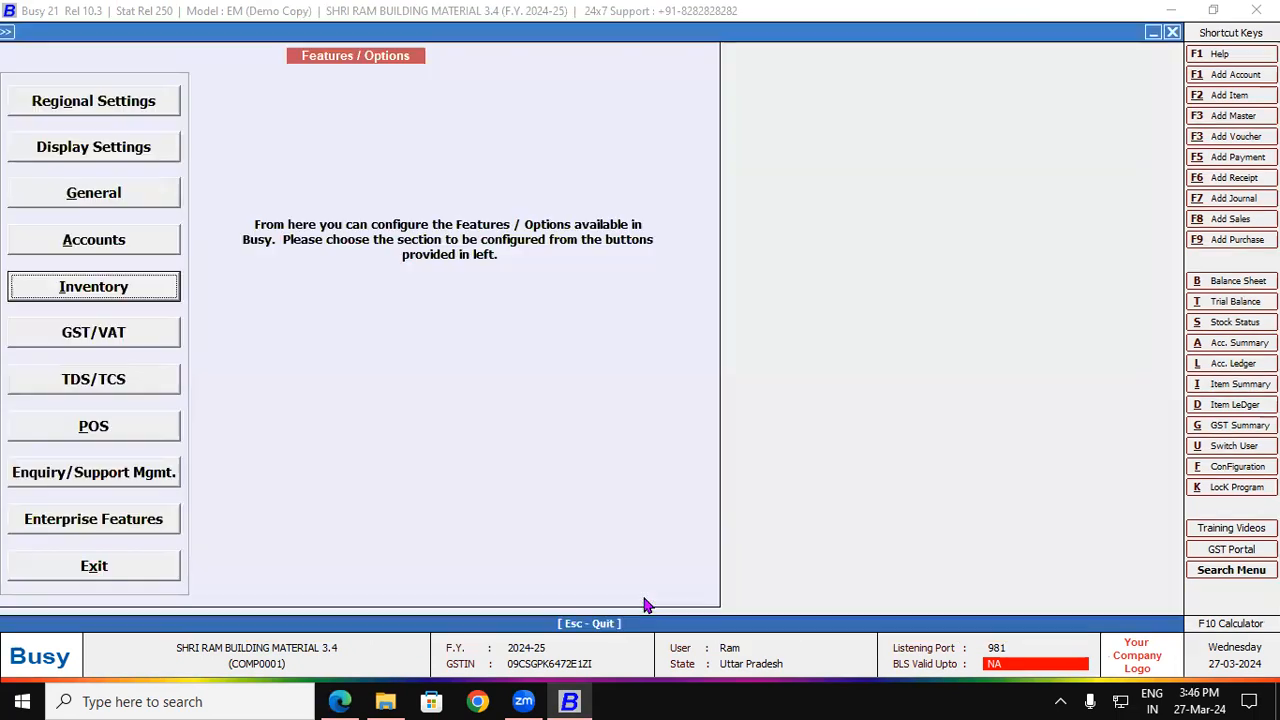
Step: Review the Shri Ram Building Material cash invoice on page 16, then begin a new sales voucher
click(340, 701)
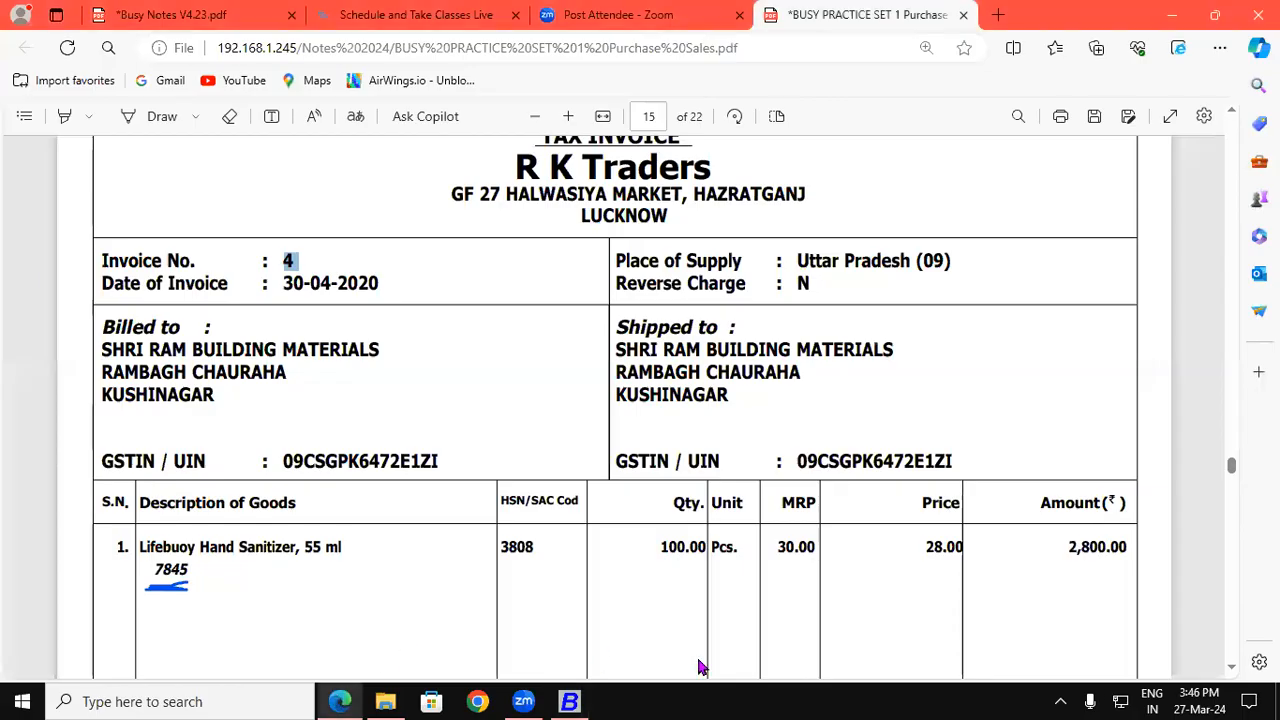
click(1232, 668)
scroll(1232, 672, down, 10)
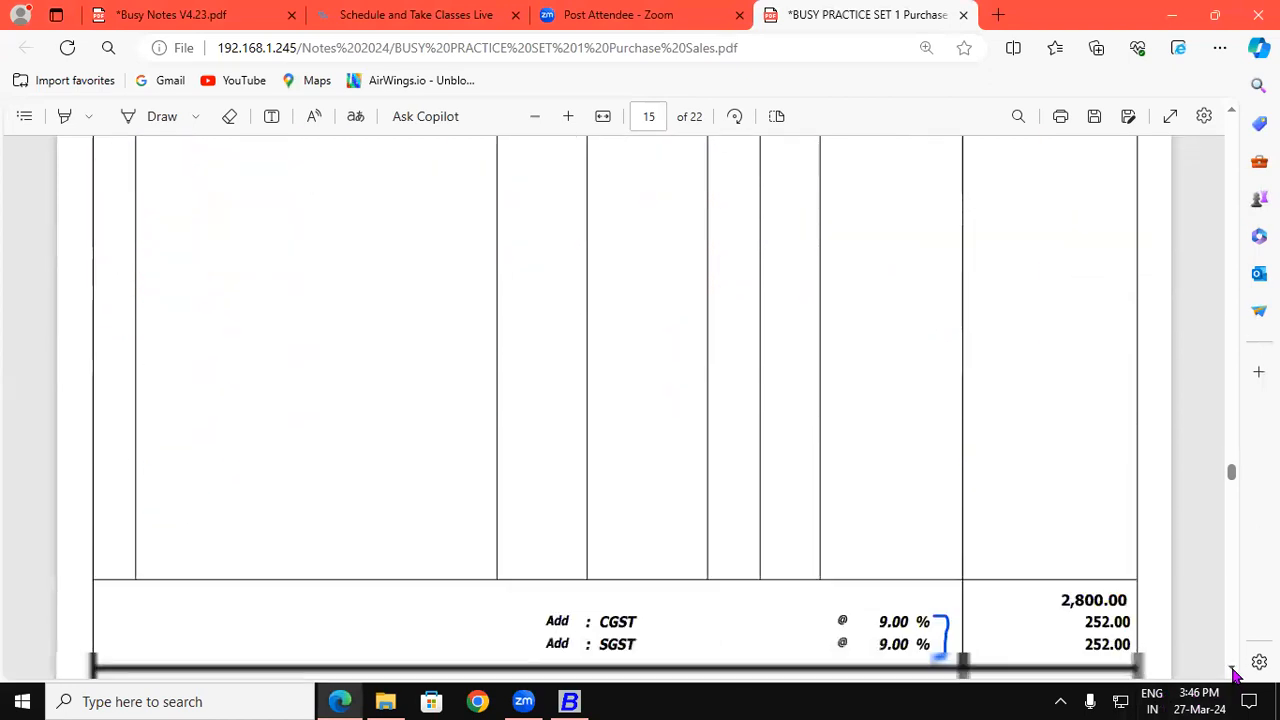
scroll(1232, 672, down, 8)
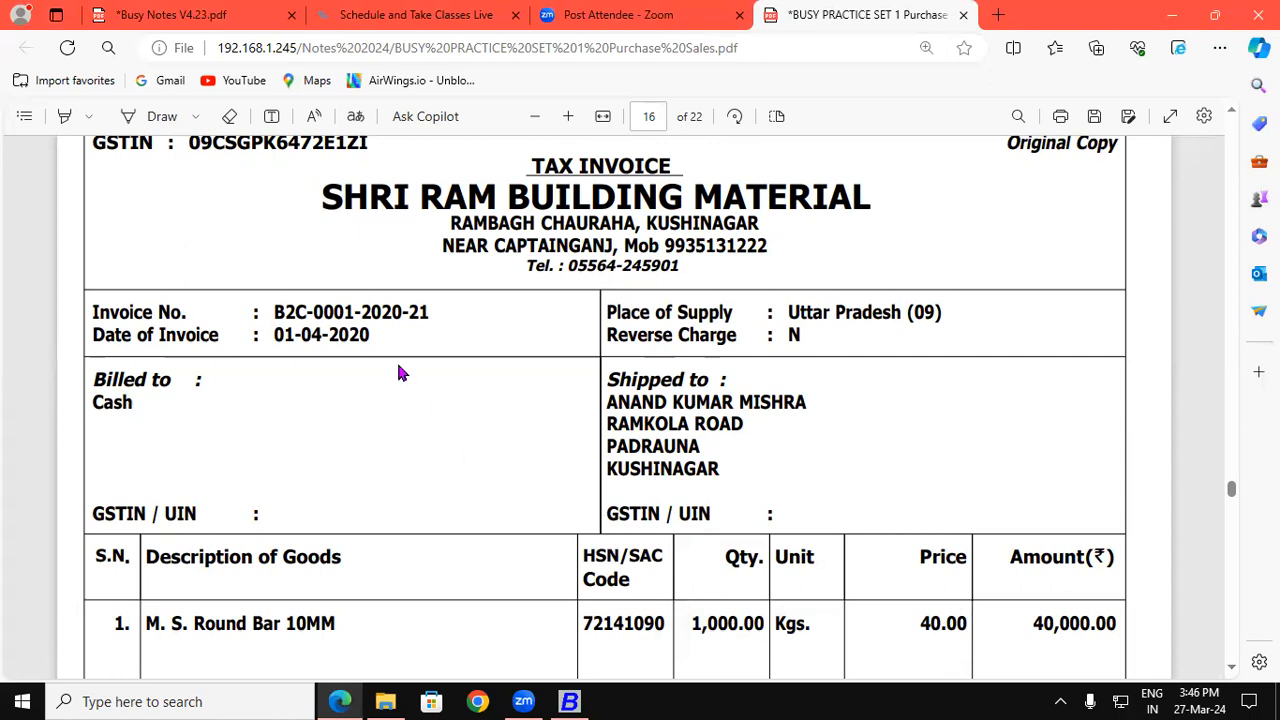
drag(323, 196, 872, 205)
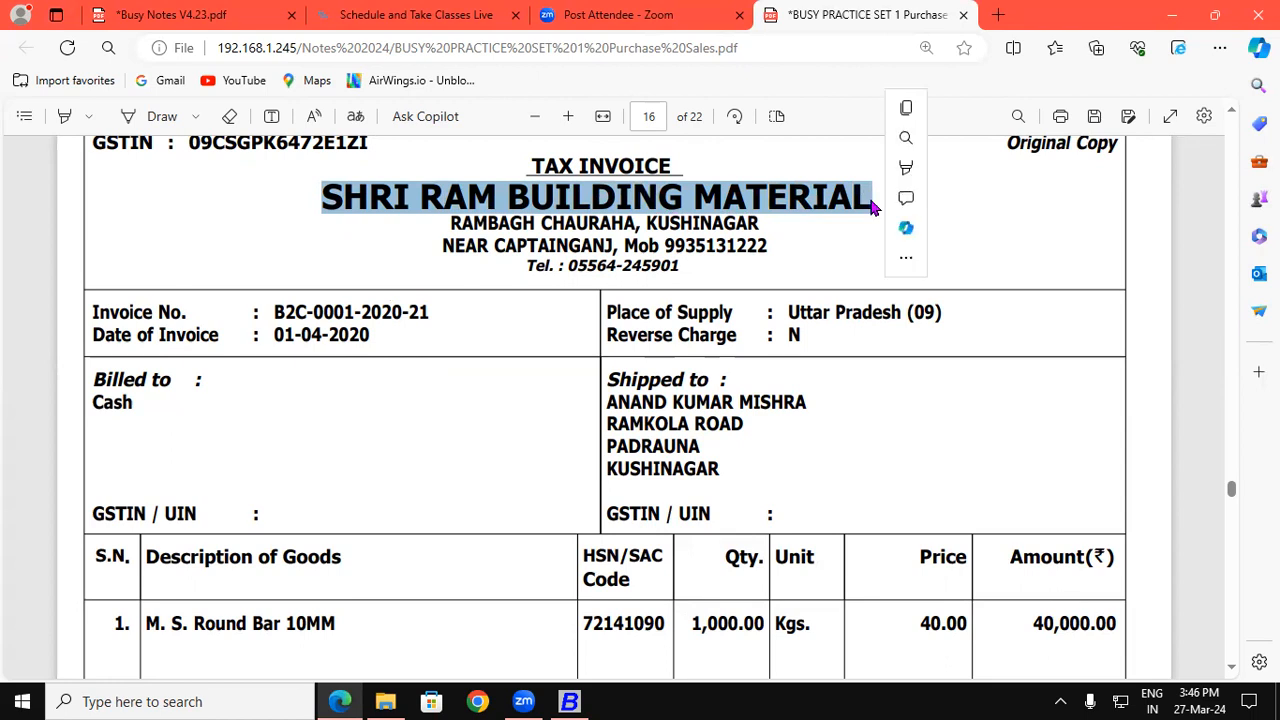
click(569, 701)
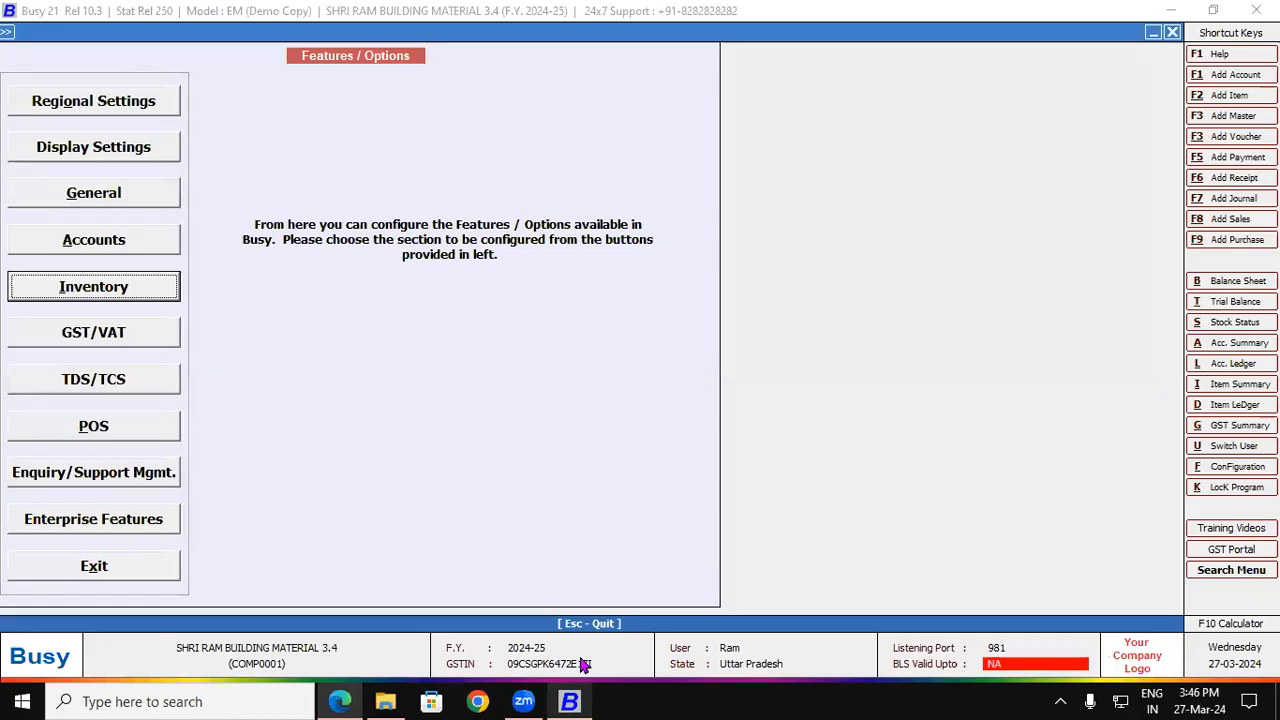
click(1231, 219)
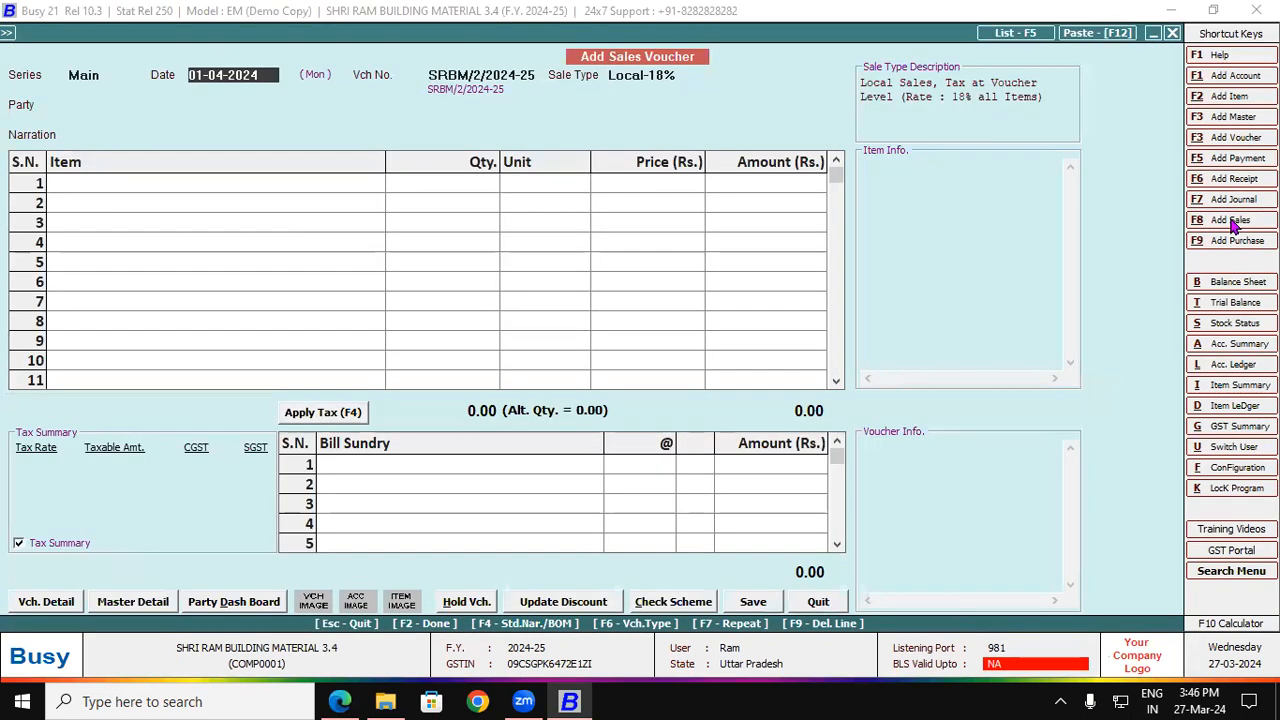
Step: Accept the date and set the sale type to Local-18%
key(Return)
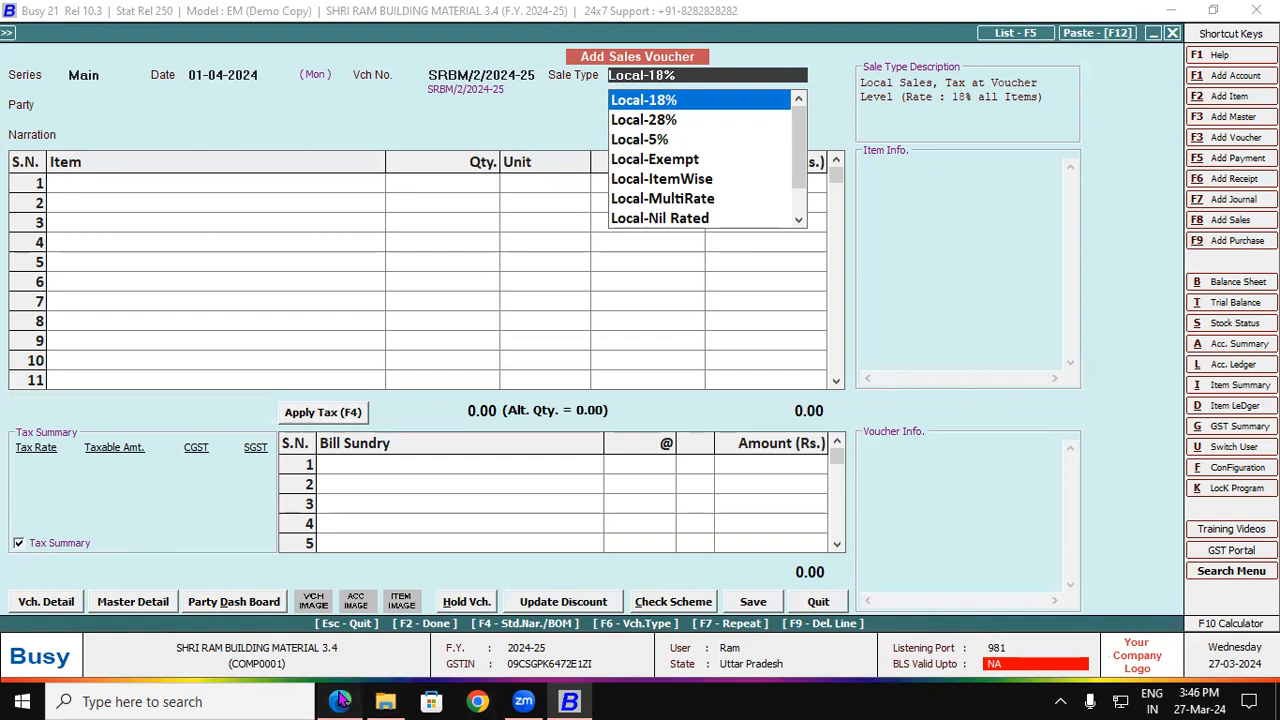
click(345, 701)
scroll(1232, 674, down, 1)
scroll(1232, 674, down, 6)
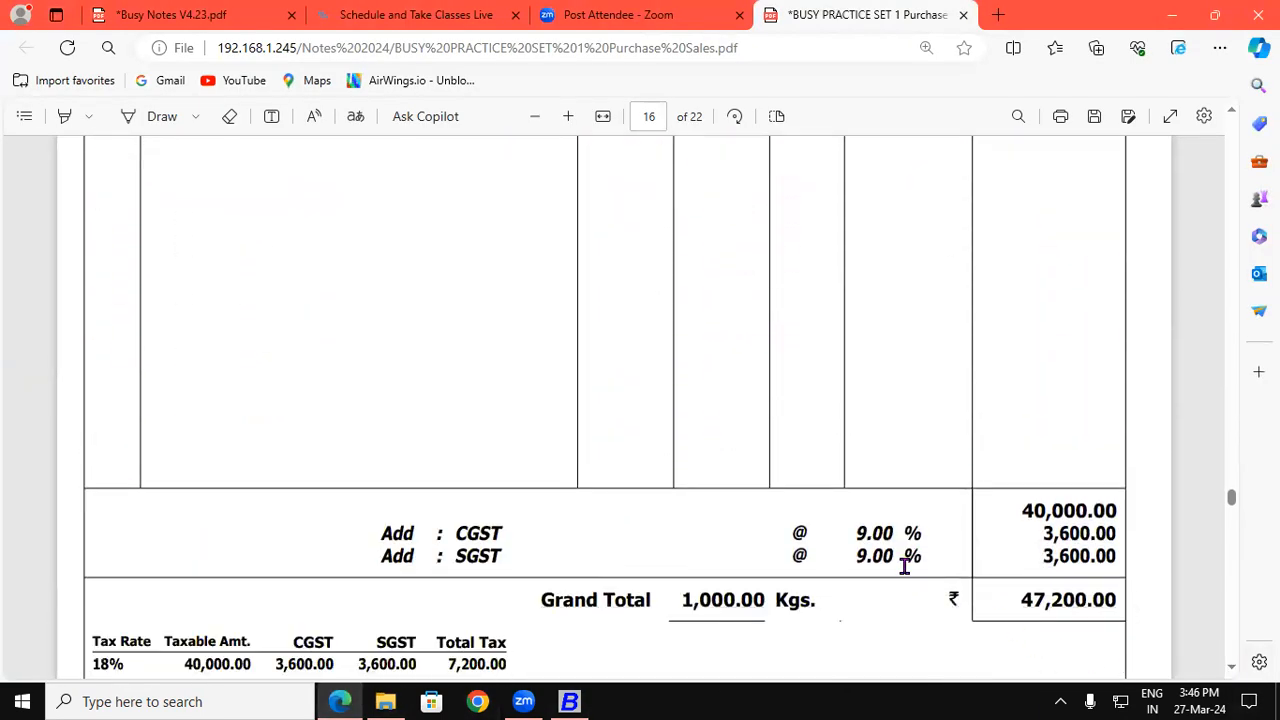
click(569, 701)
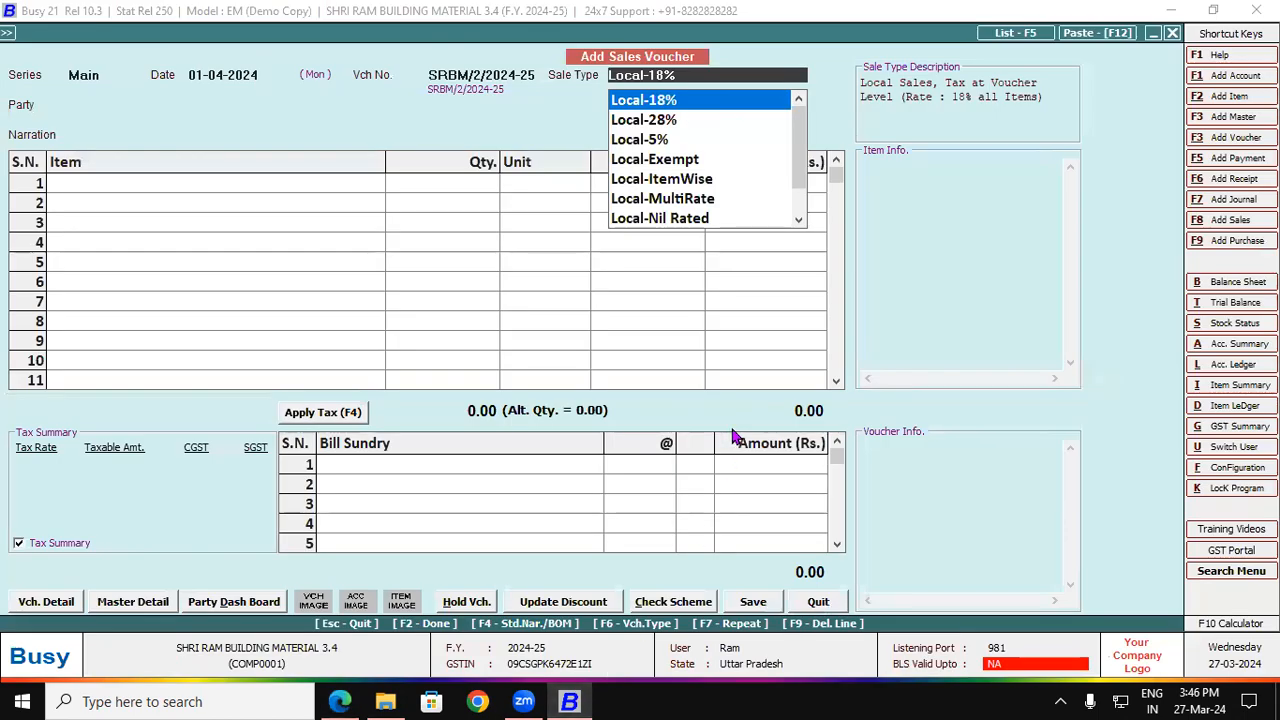
key(Return)
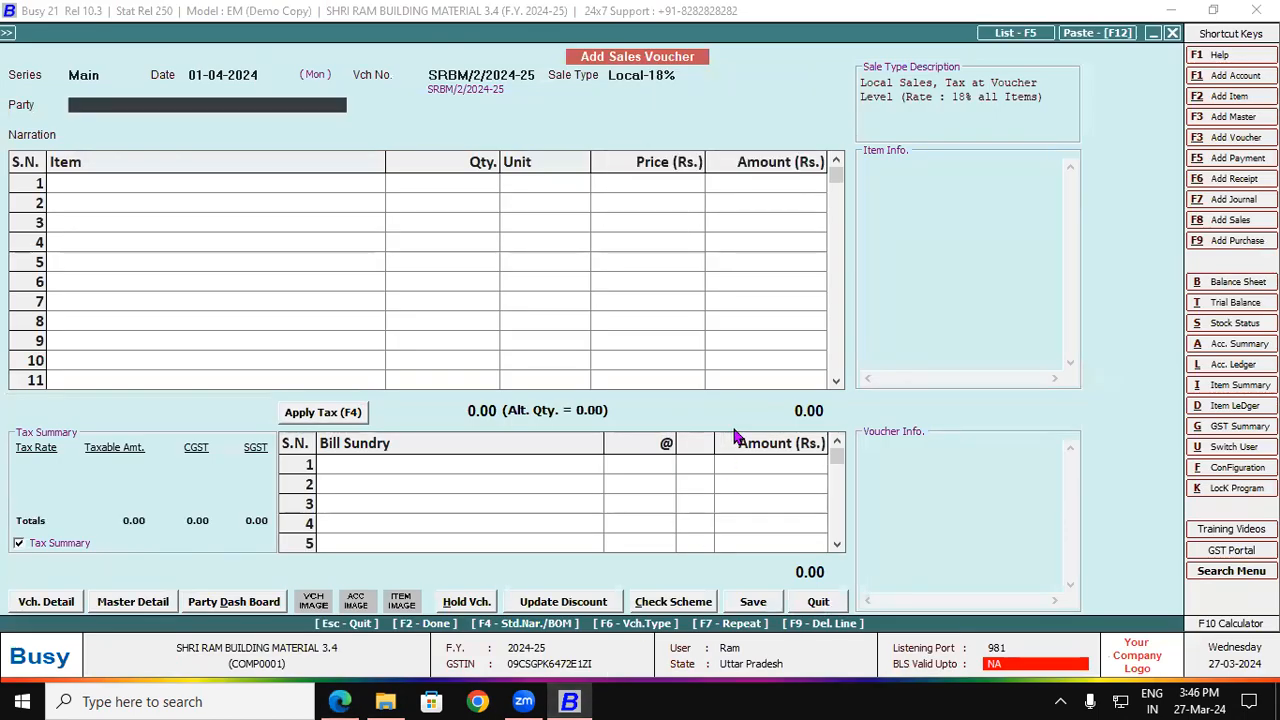
Step: Choose Cash as the party, matching the invoice's Billed to
key(space)
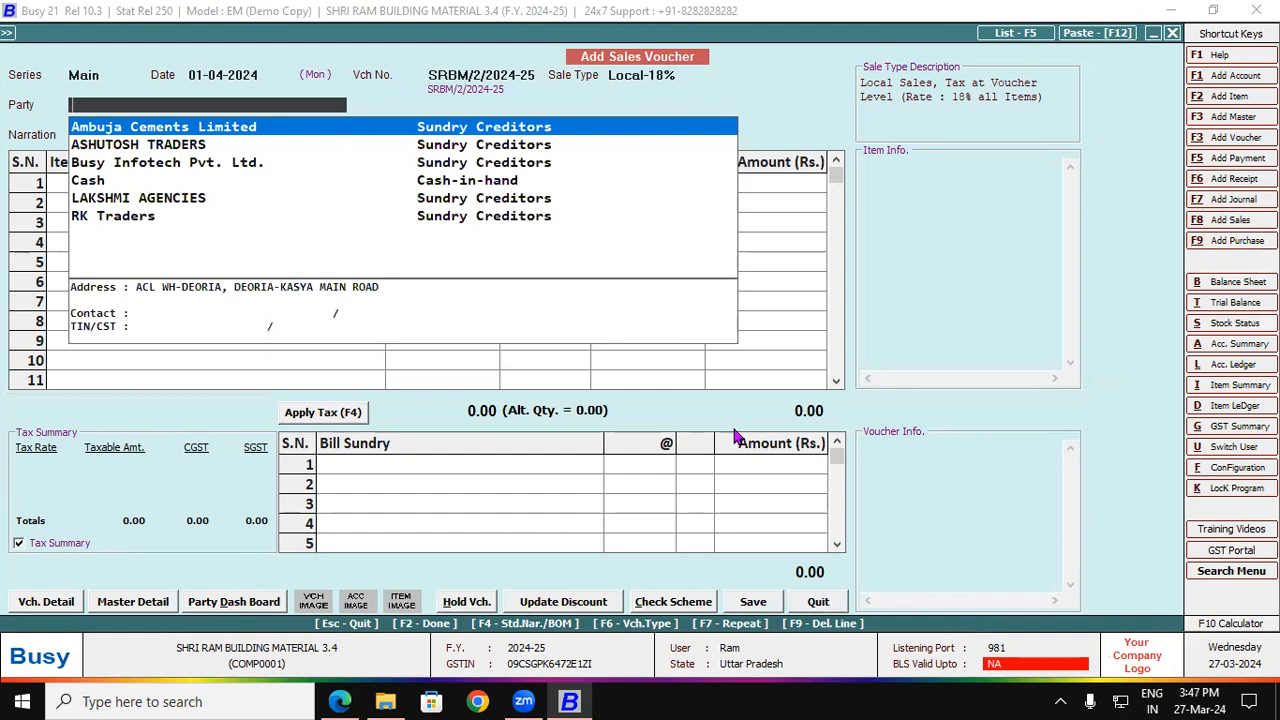
click(340, 701)
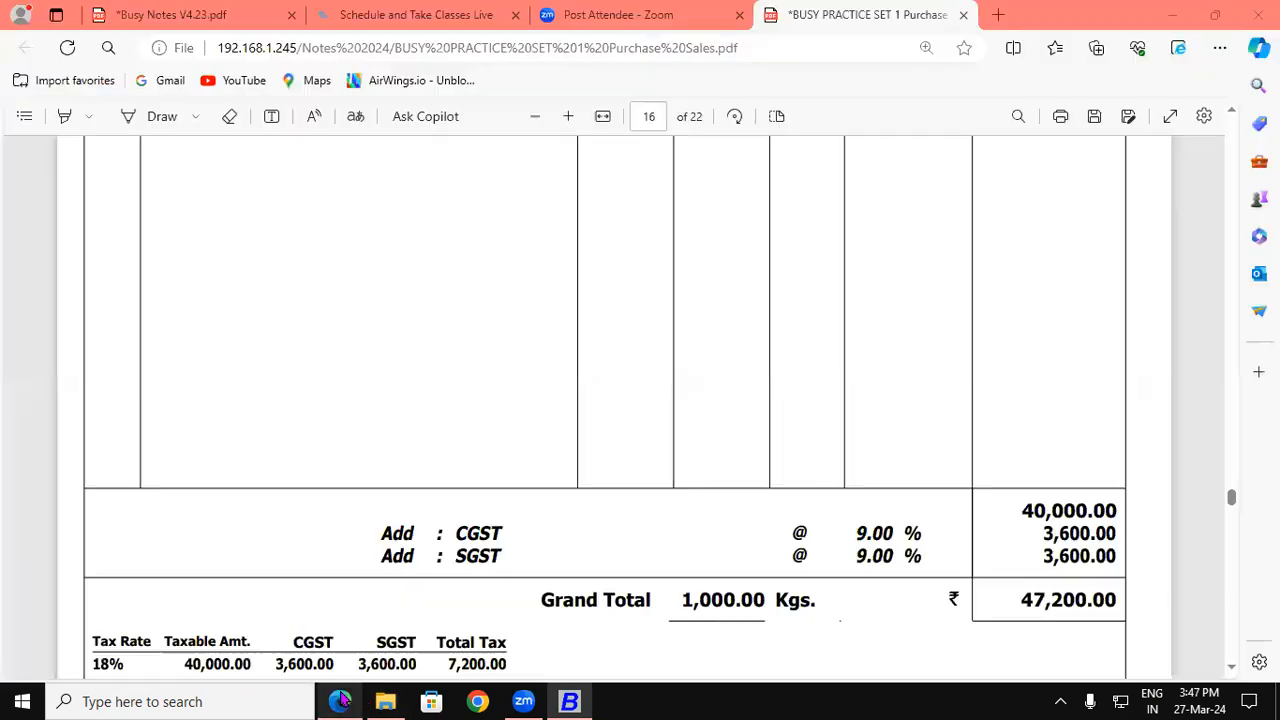
click(1231, 112)
scroll(1228, 107, up, 10)
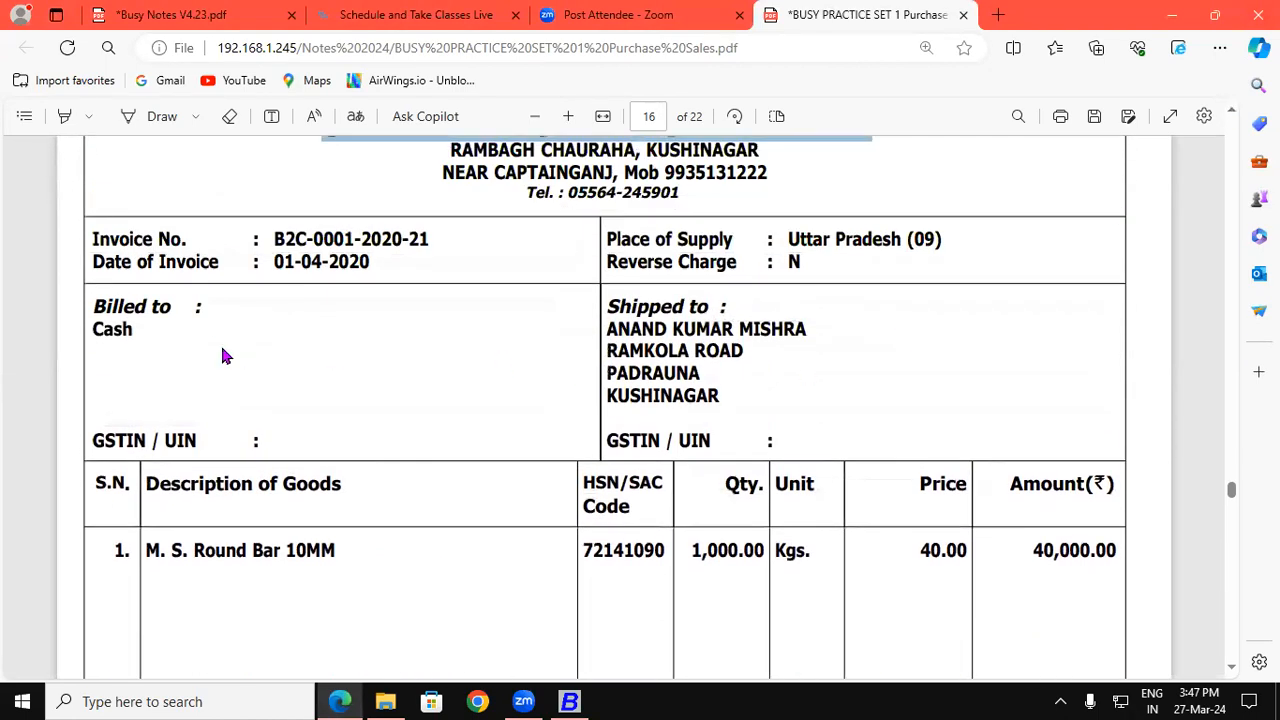
drag(92, 332, 136, 333)
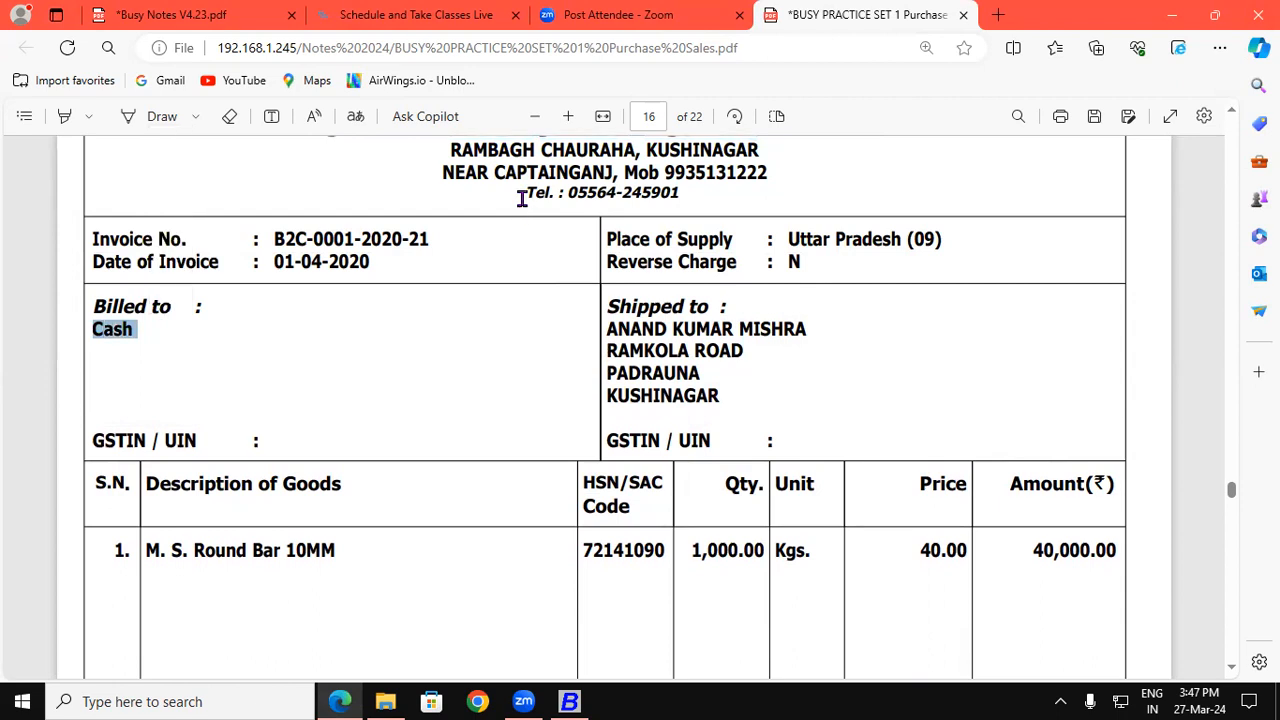
click(569, 701)
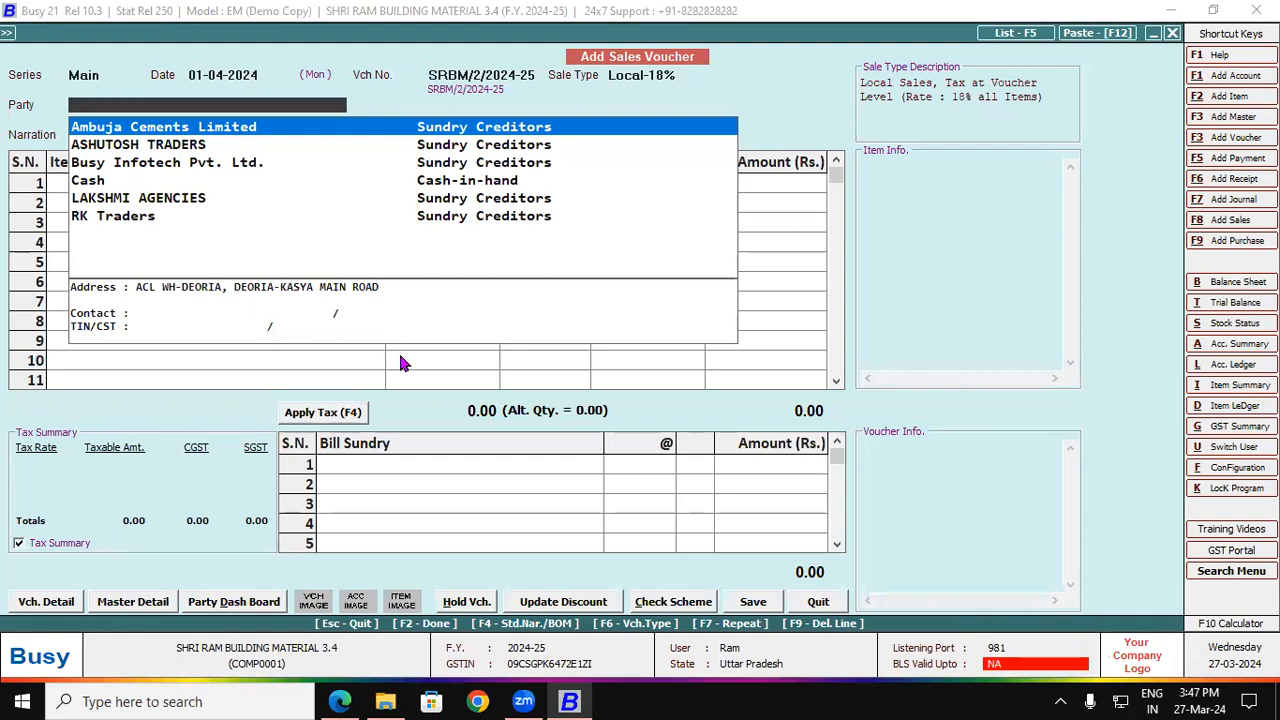
text(c)
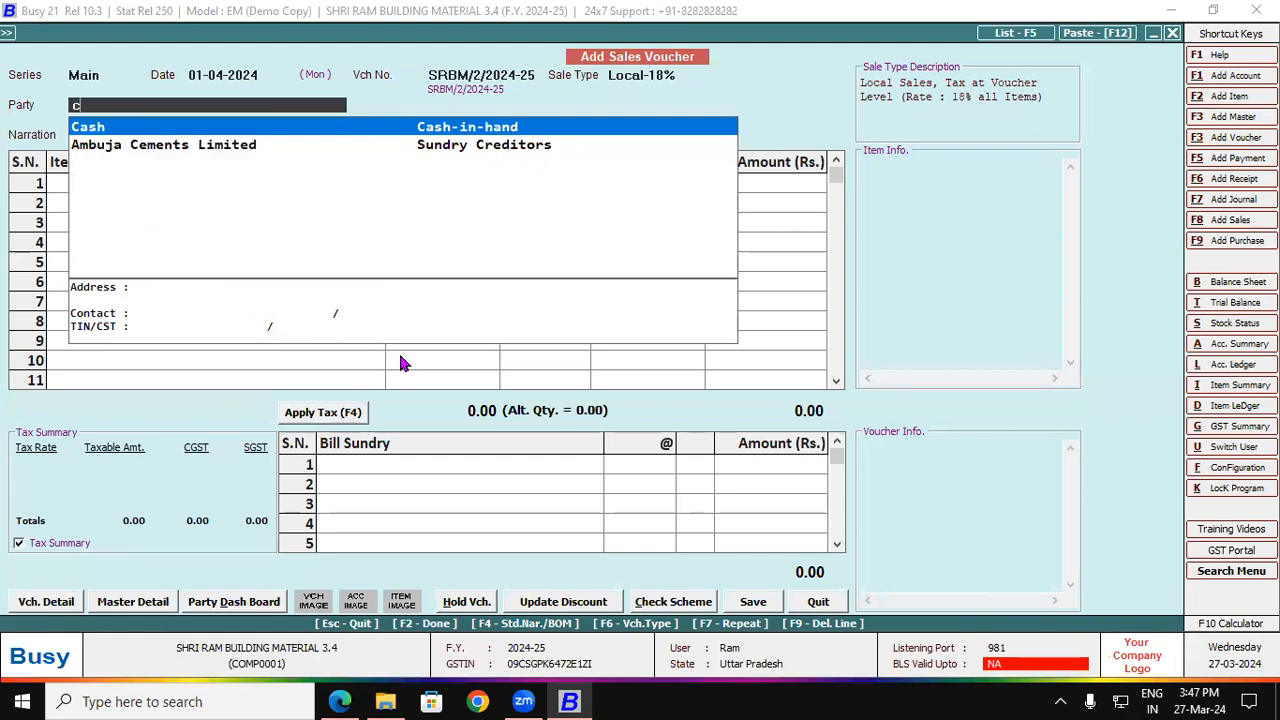
key(Return)
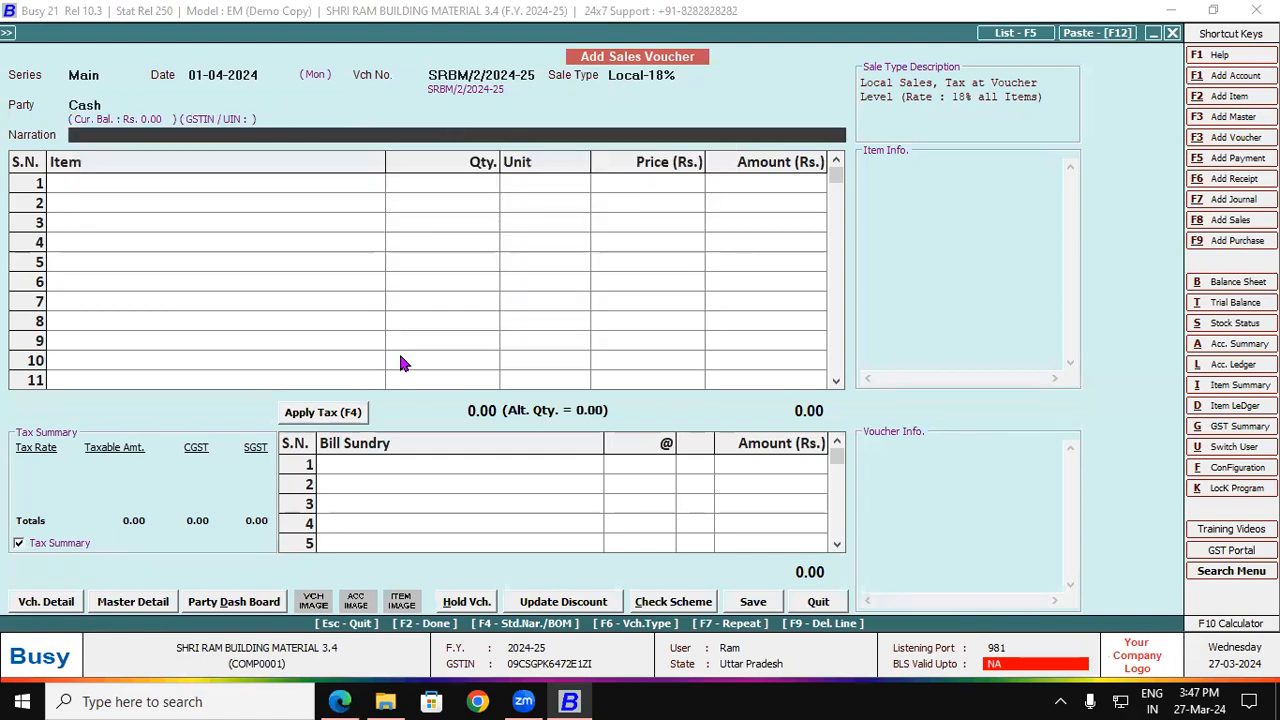
Step: Check the invoice's shipped-to name and address against the billed-to Cash party
click(345, 701)
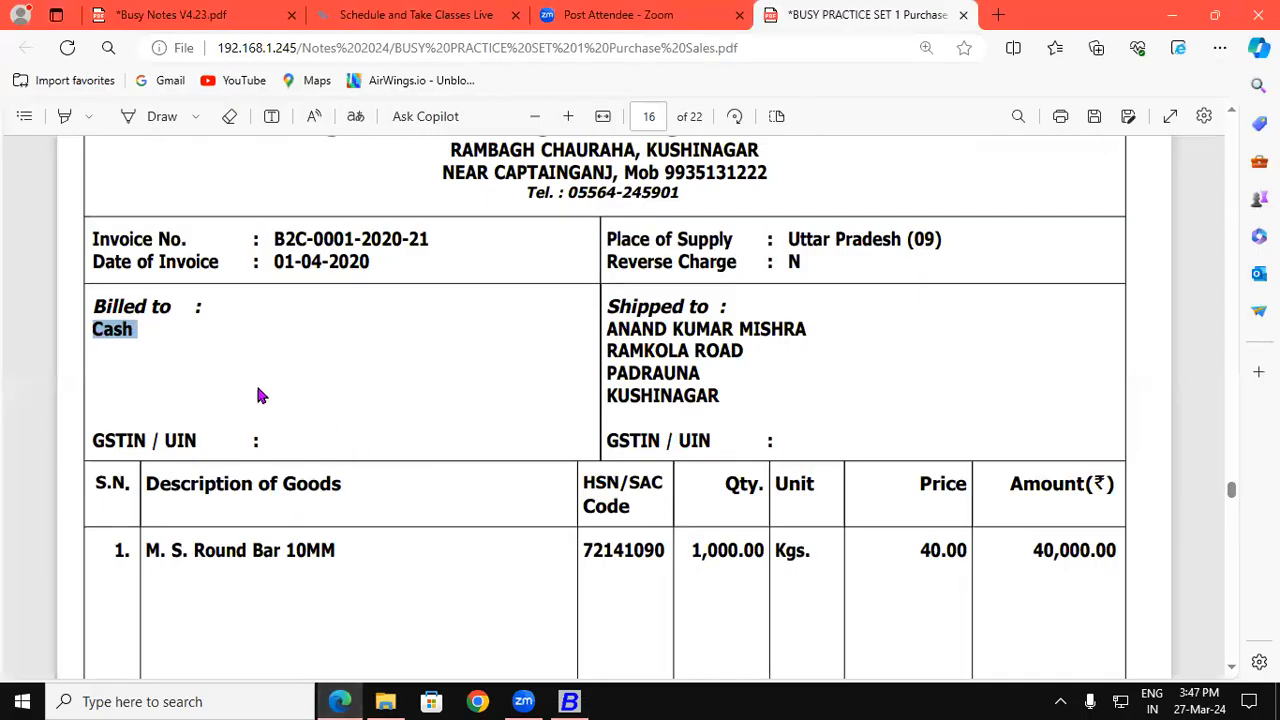
click(92, 329)
drag(92, 329, 143, 330)
drag(610, 328, 760, 326)
drag(647, 352, 712, 381)
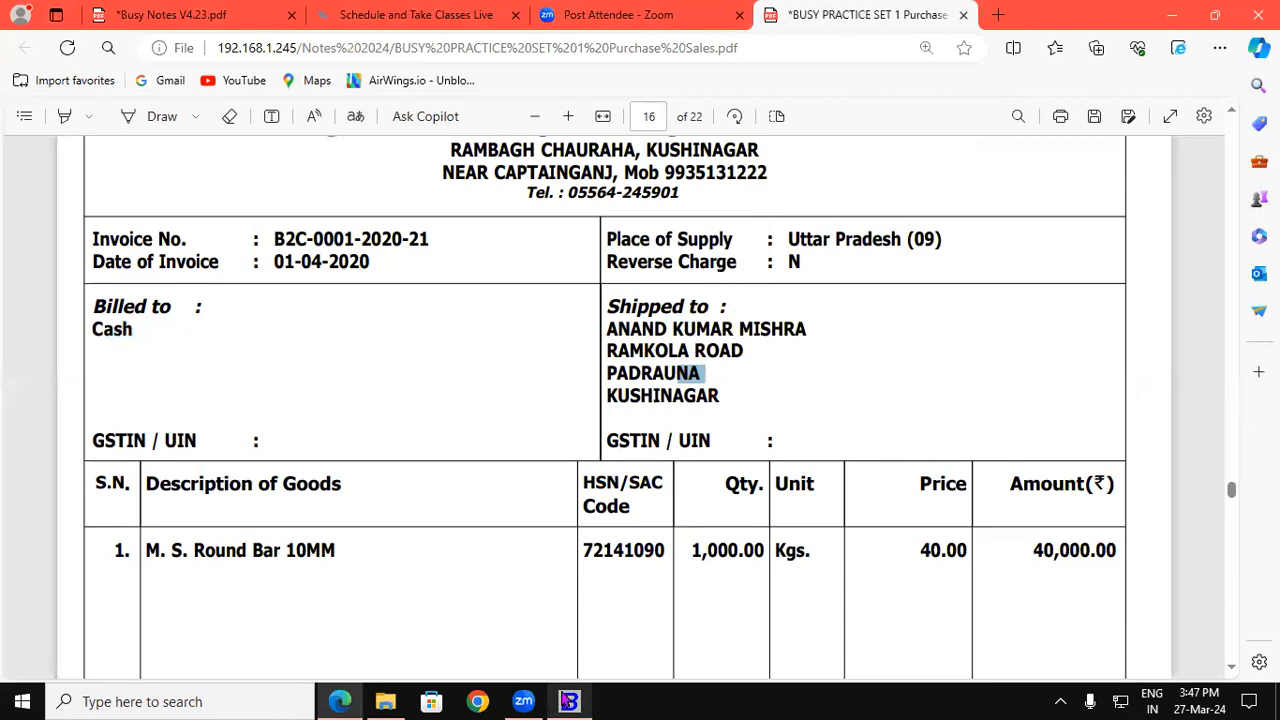
click(569, 701)
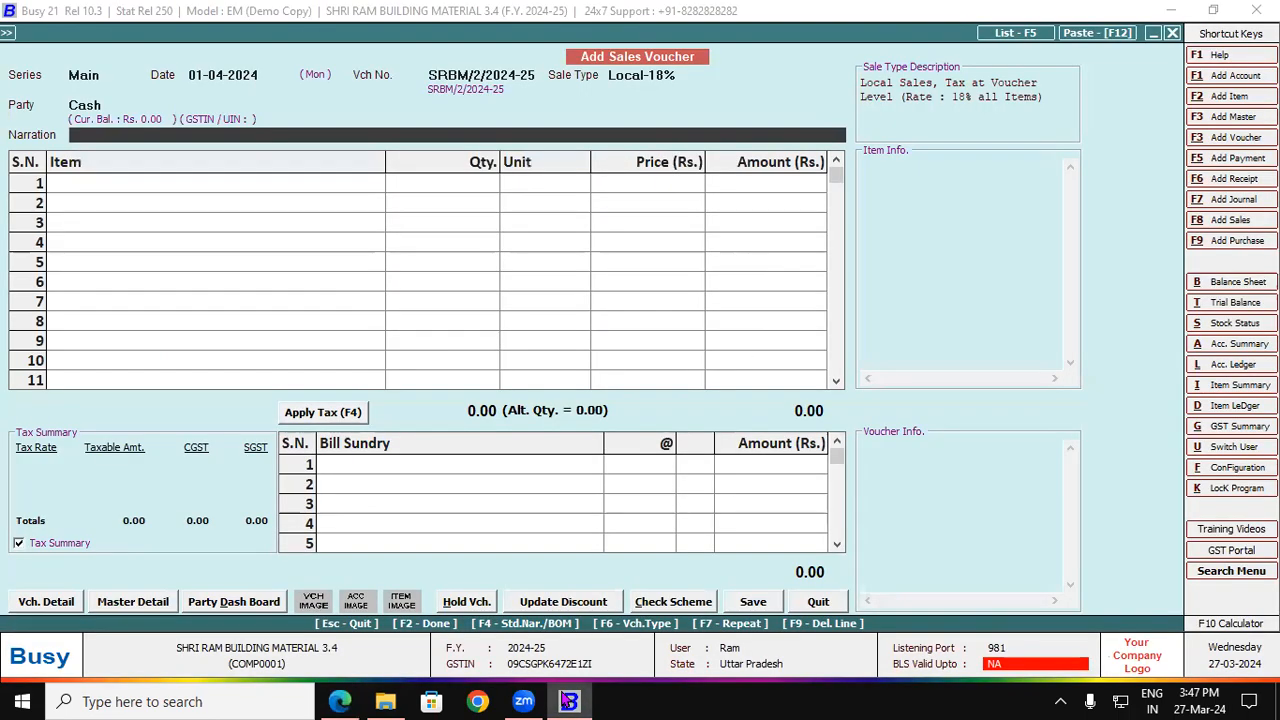
Step: Open Voucher Configuration for the Sales Main series through Voucher Series Configuration
click(1228, 472)
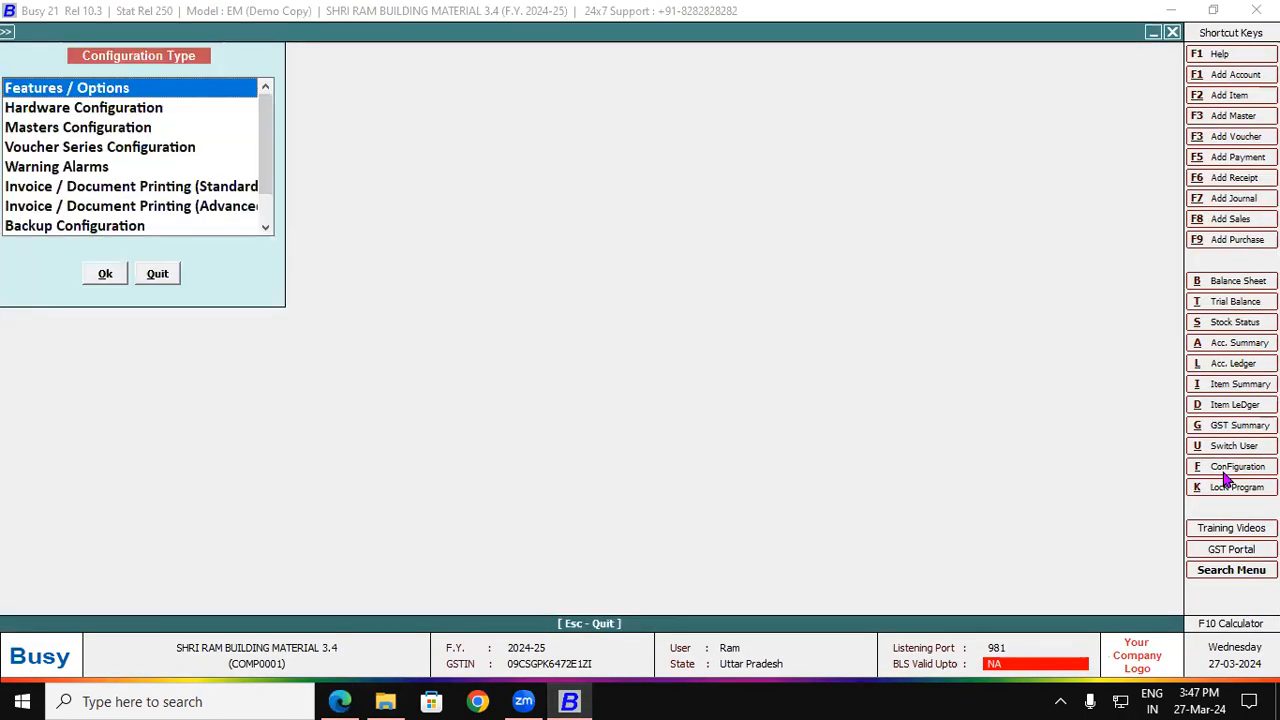
click(146, 193)
click(113, 153)
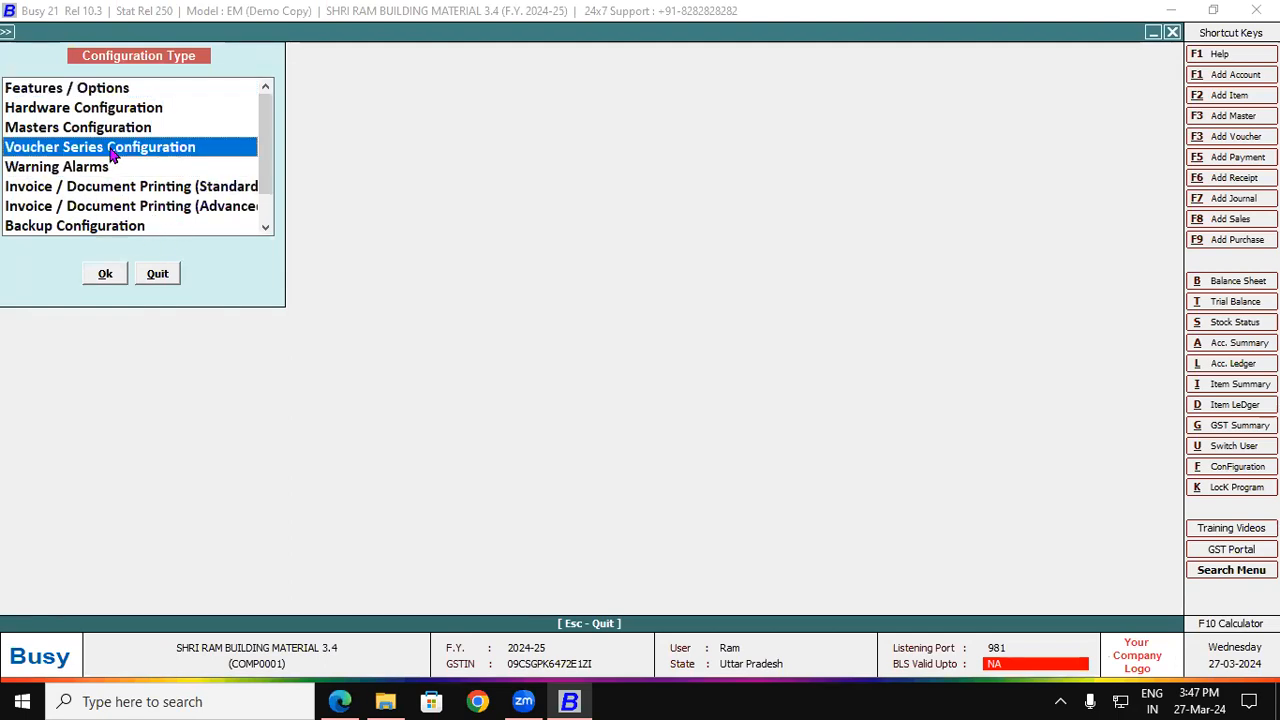
click(105, 274)
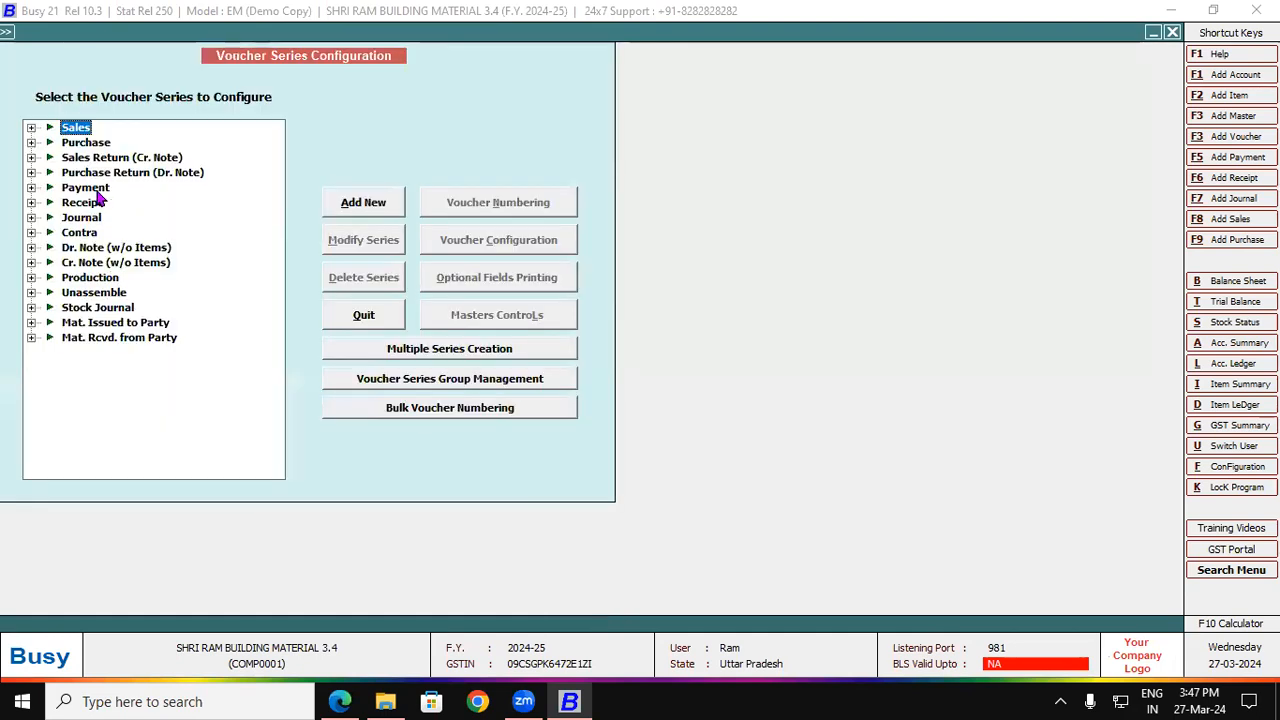
click(31, 128)
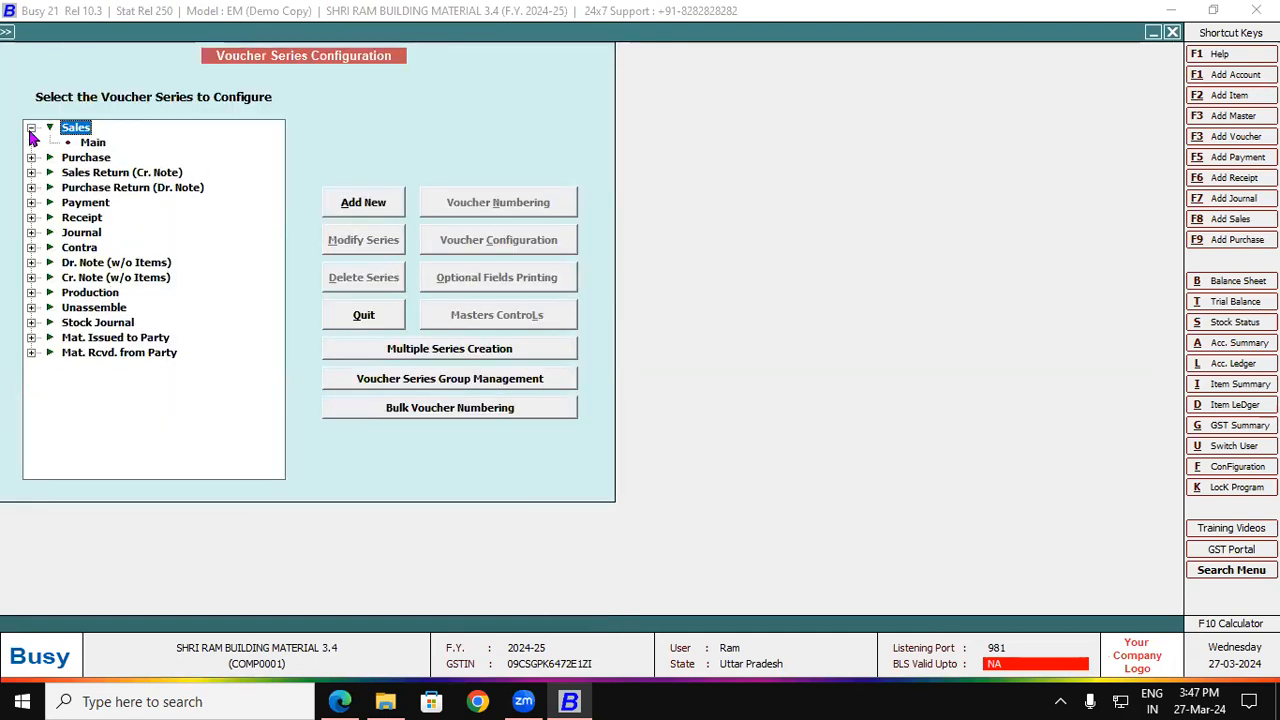
click(88, 144)
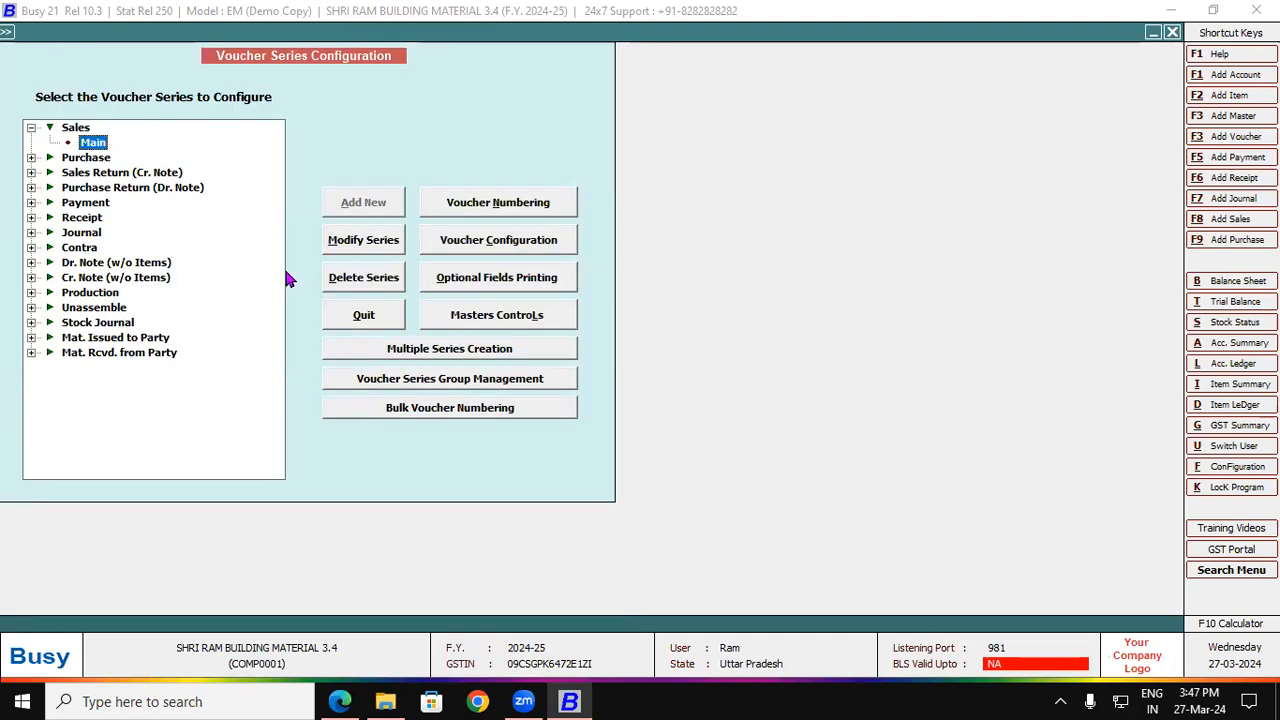
click(519, 242)
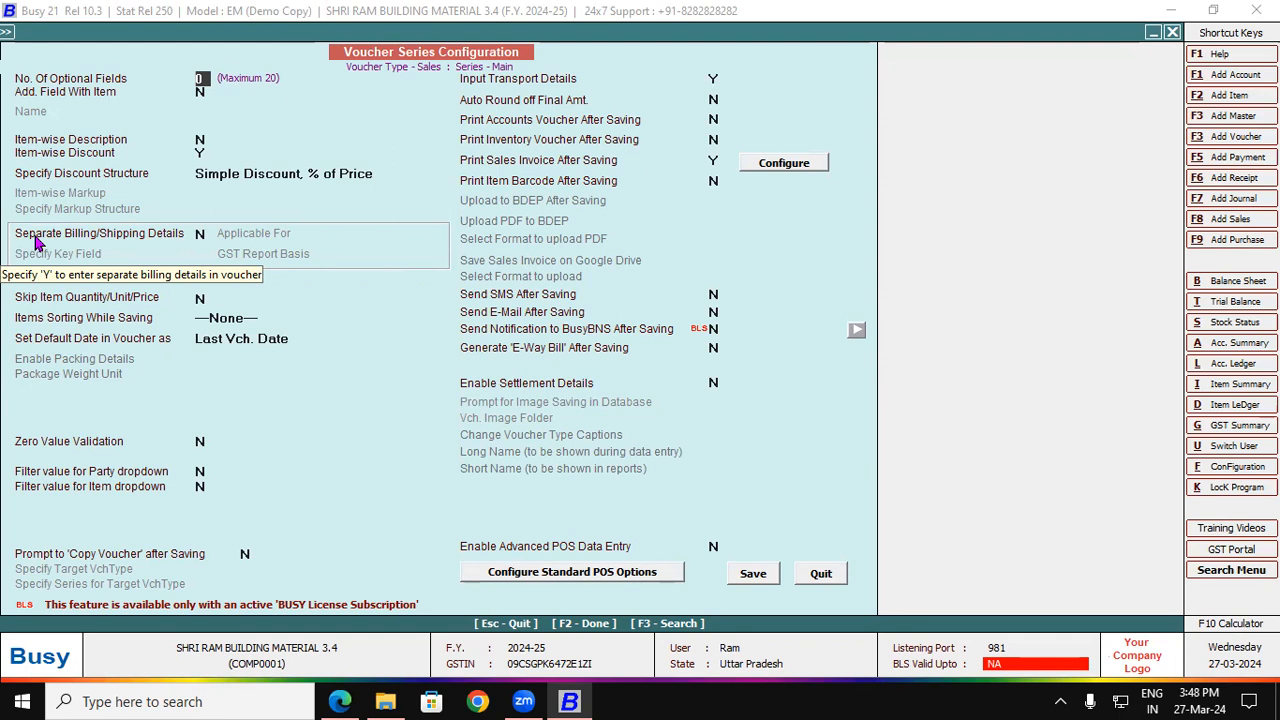
Step: Set Separate Billing/Shipping Details to Y, keep GST basis Ask in Voucher, and save
click(199, 237)
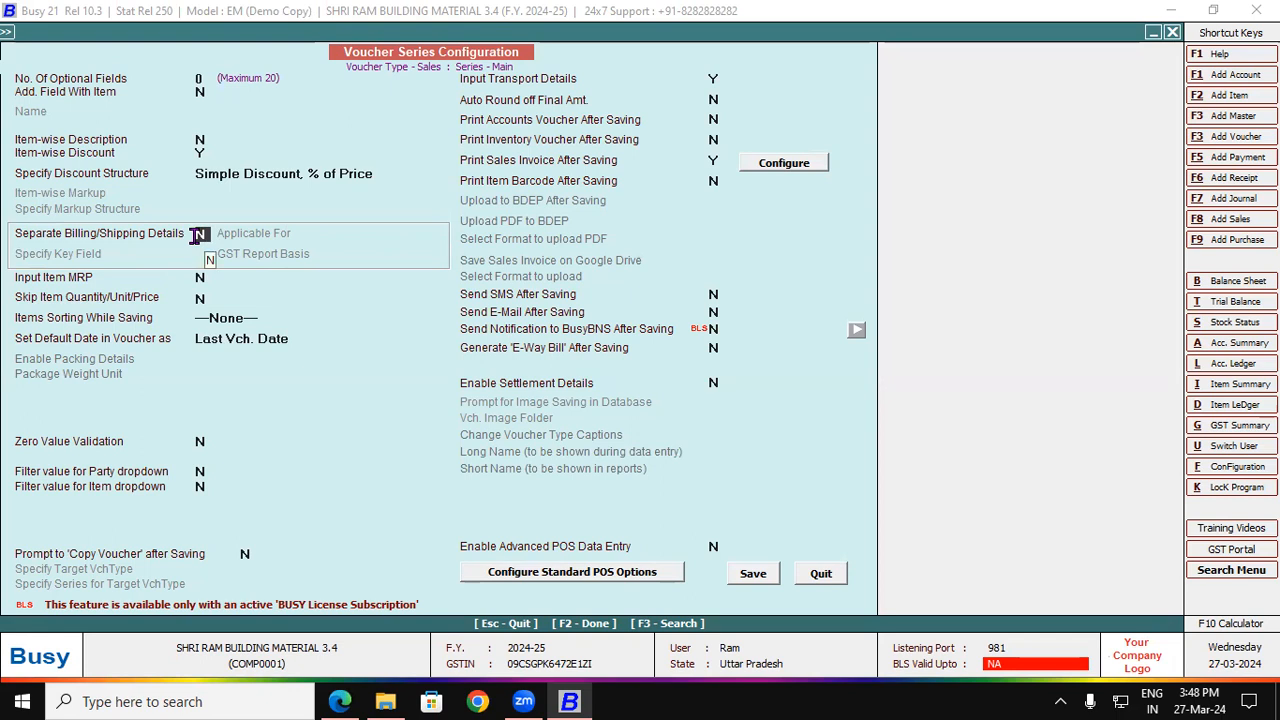
key(y)
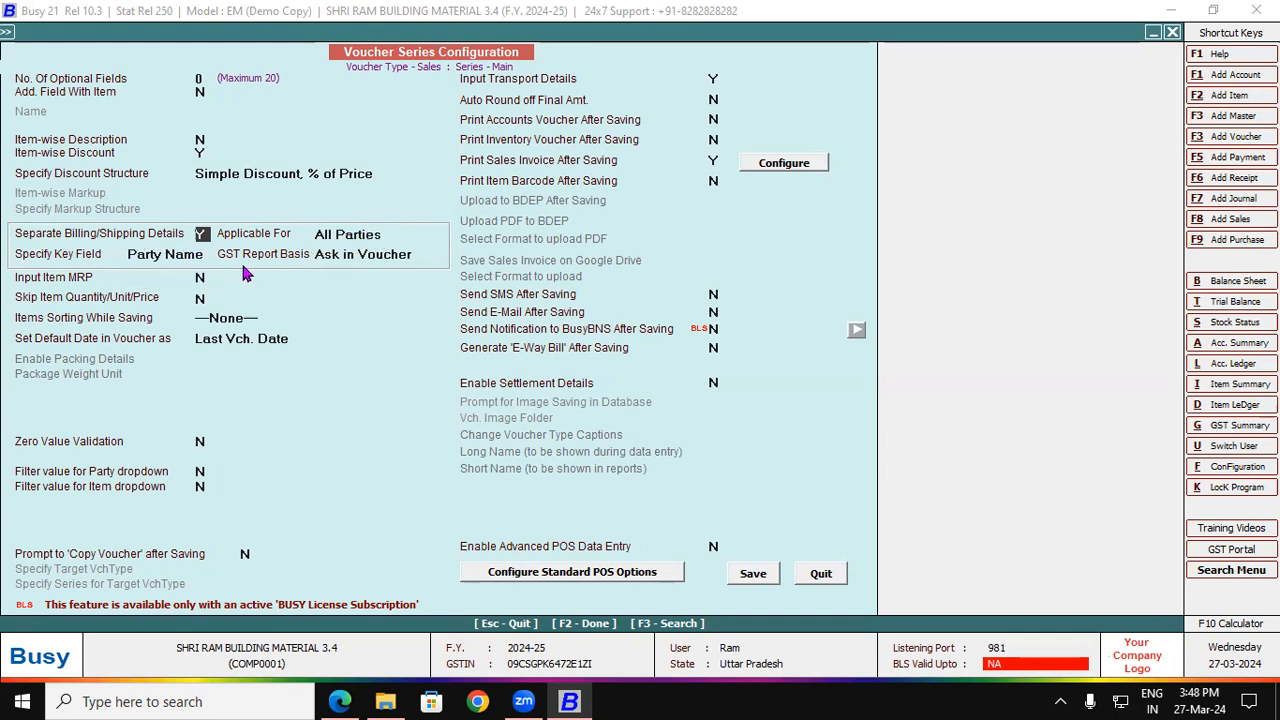
click(324, 256)
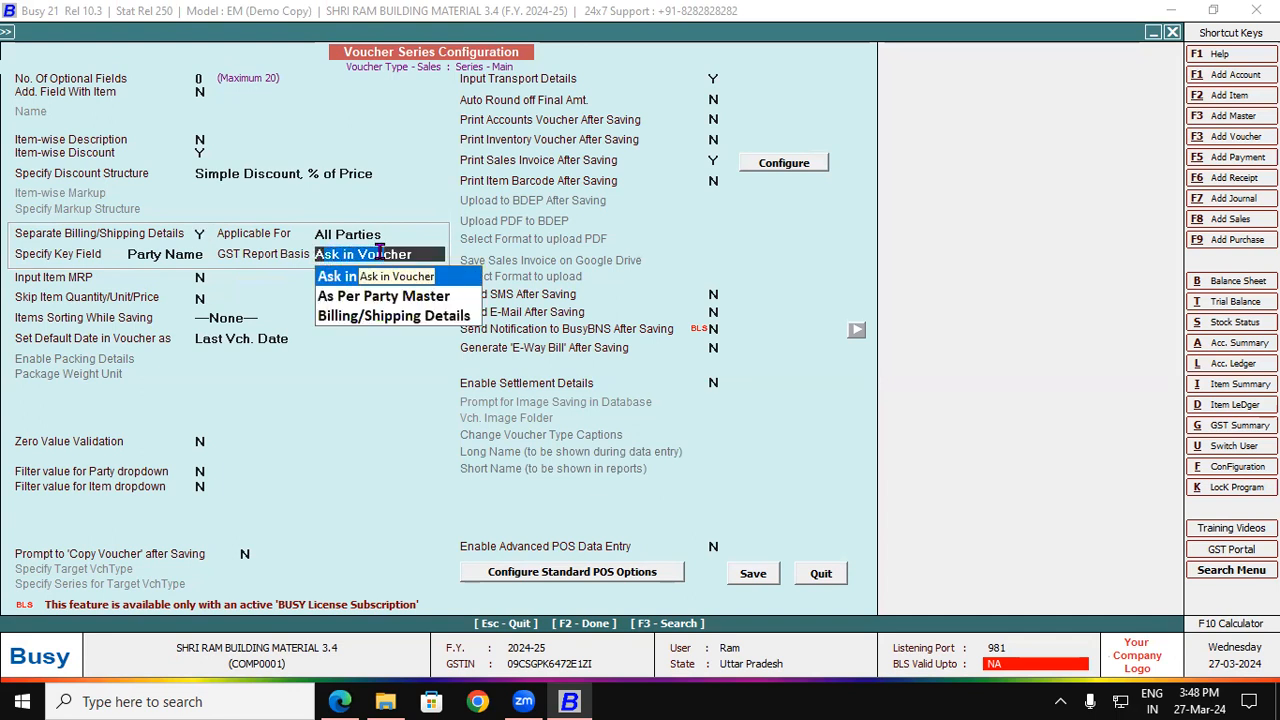
key(Return)
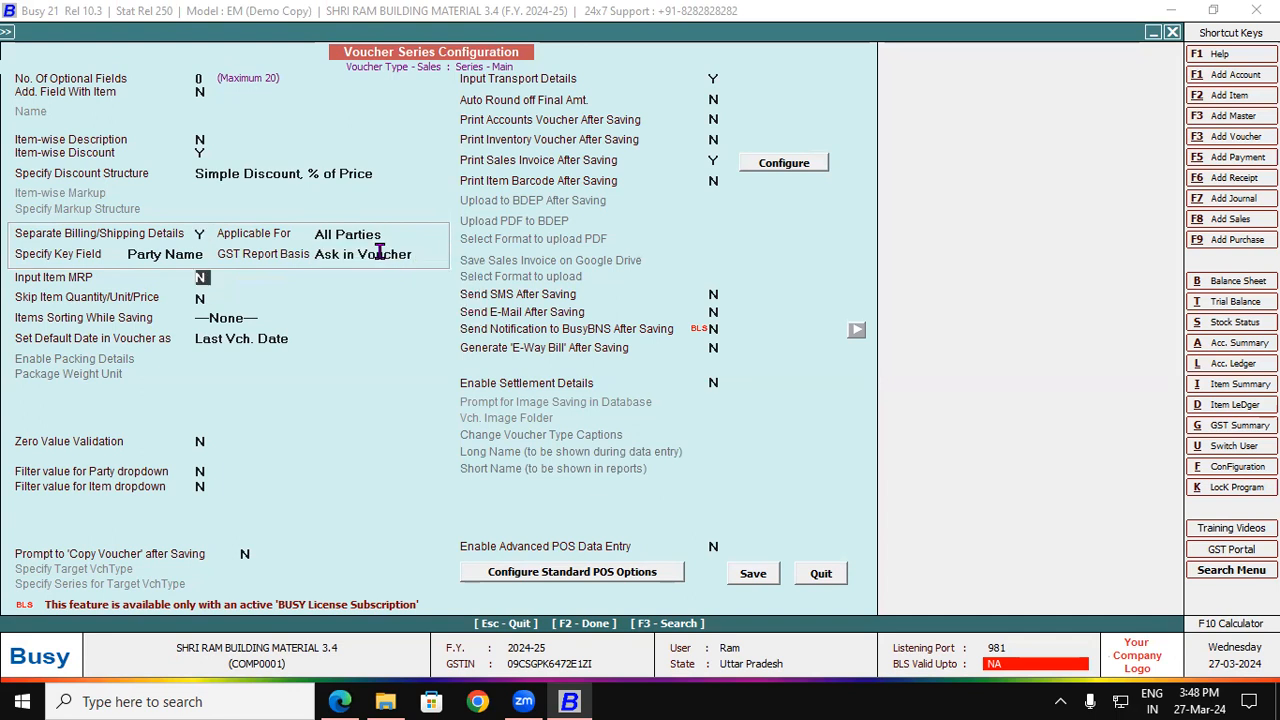
click(753, 576)
Step: Quit the sales voucher and return to Features / Options
key(F8)
key(Escape)
key(Return)
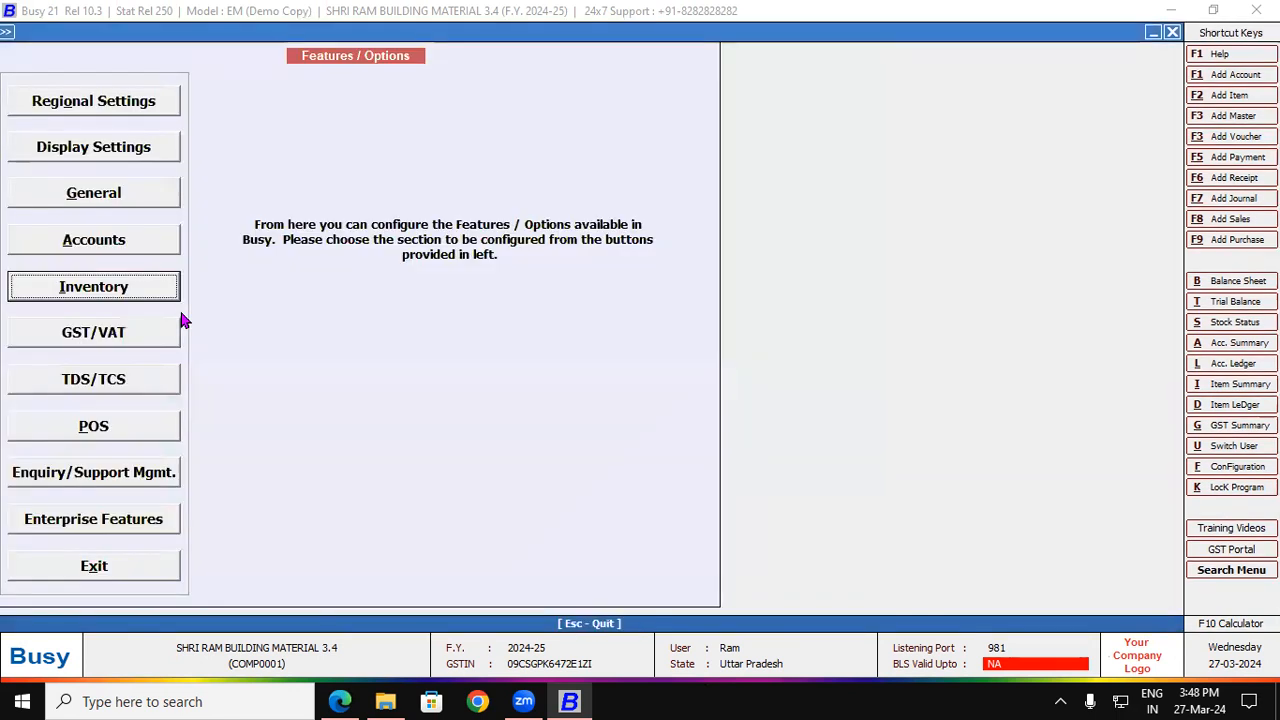
Step: Reopen Voucher Configuration for the Sales Main series
click(1231, 470)
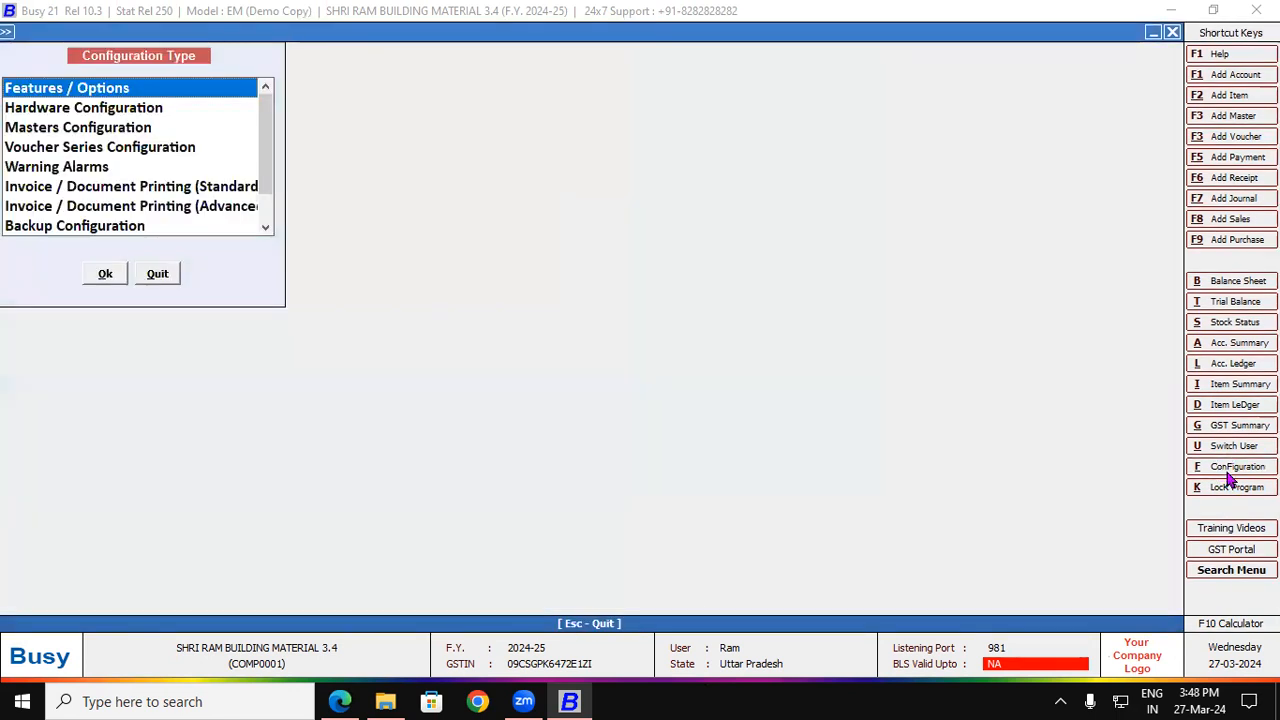
click(88, 150)
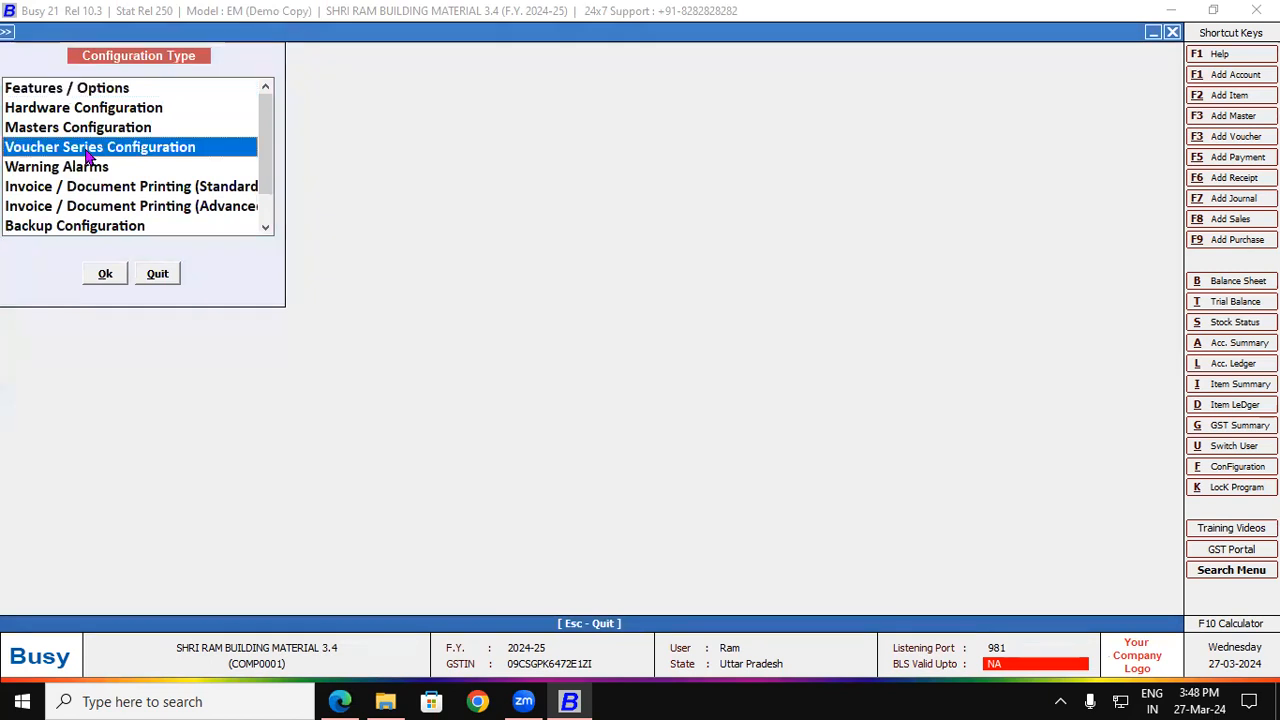
double_click(88, 150)
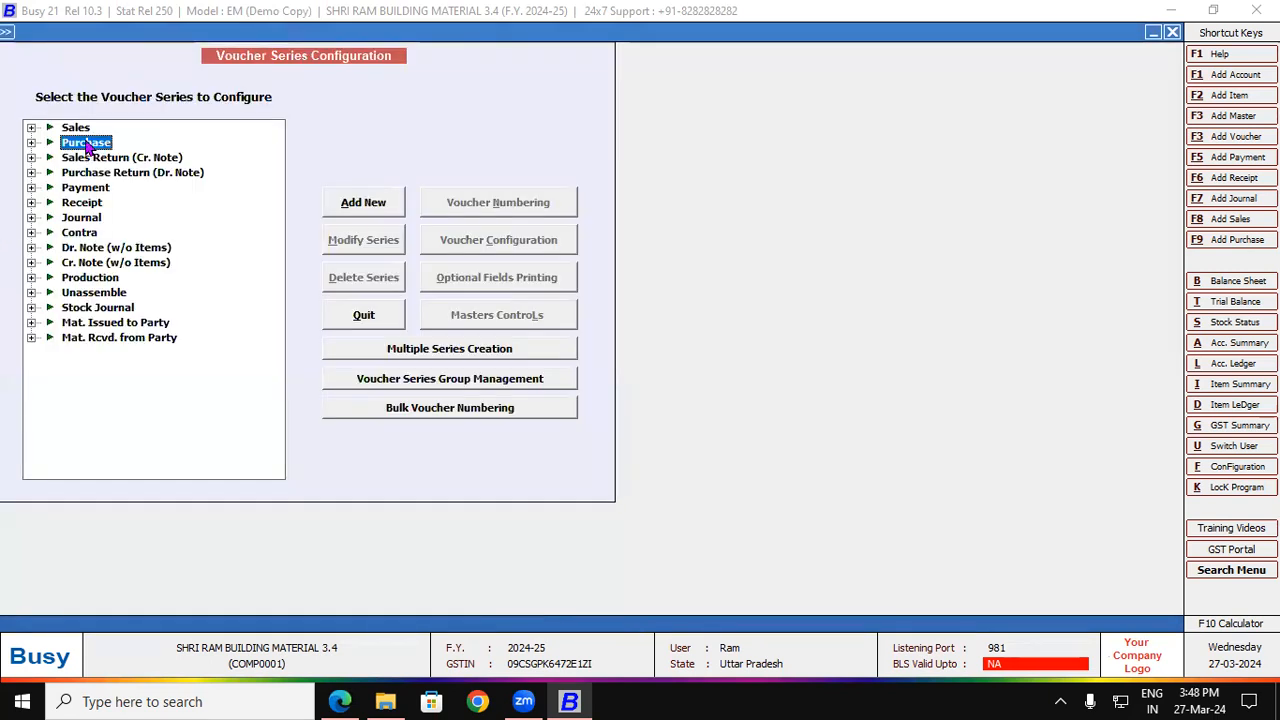
click(32, 127)
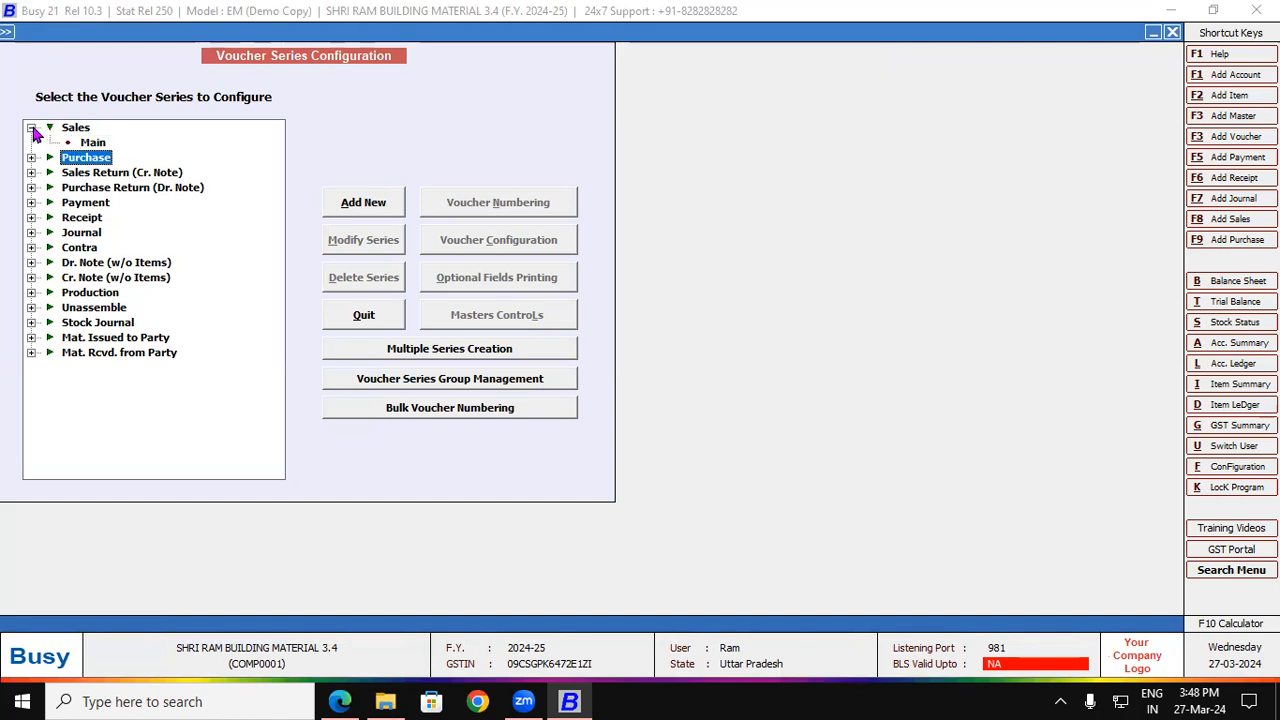
click(95, 143)
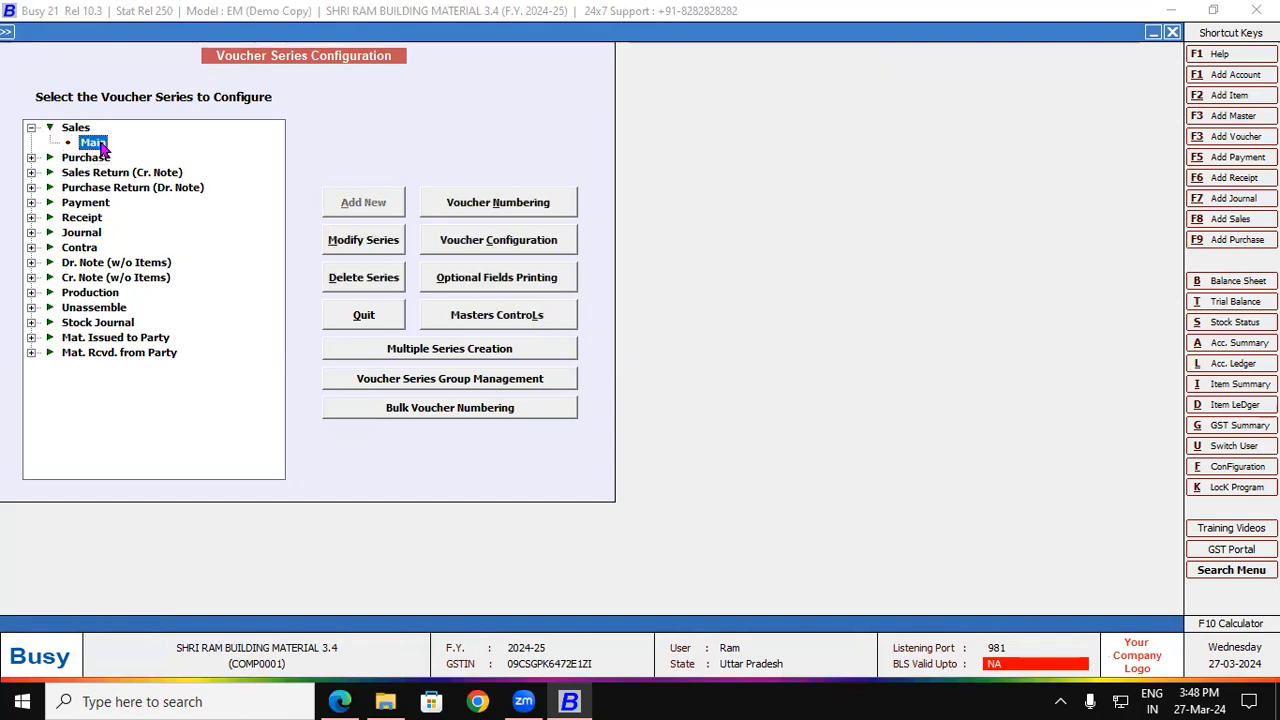
click(517, 247)
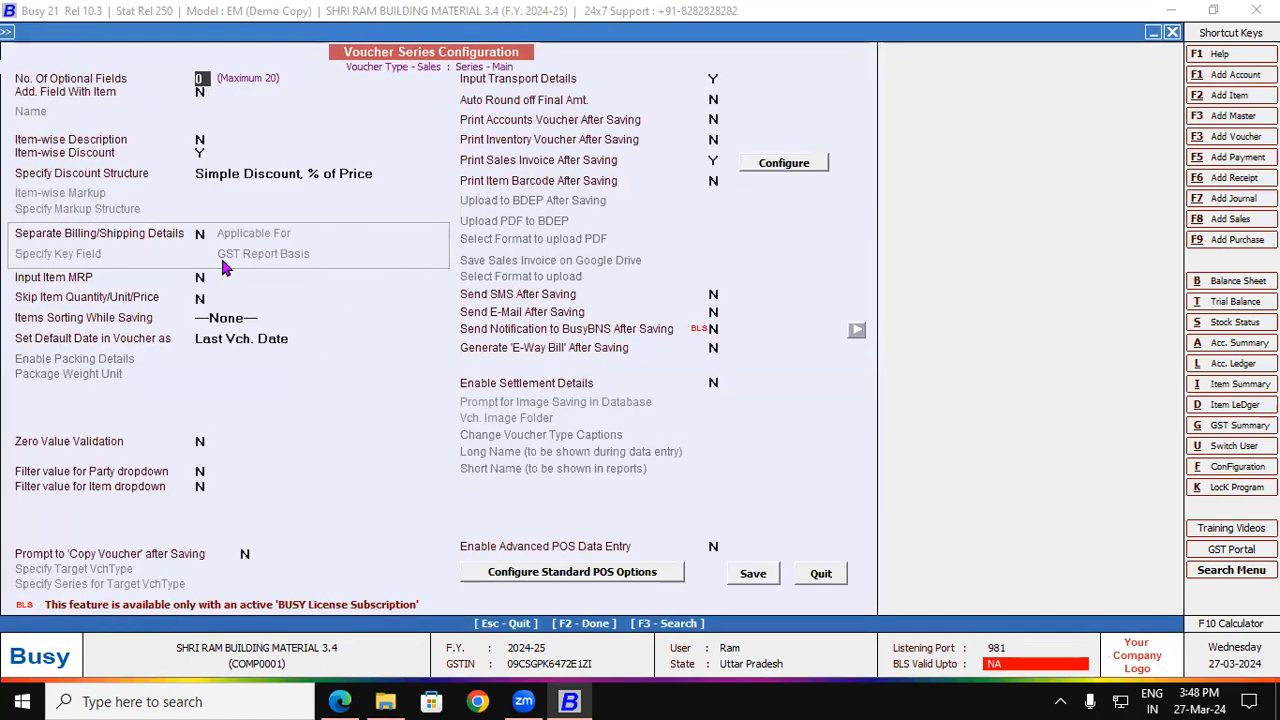
Step: Save Separate Billing/Shipping Details as Y and begin a new sales voucher
click(199, 233)
key(y)
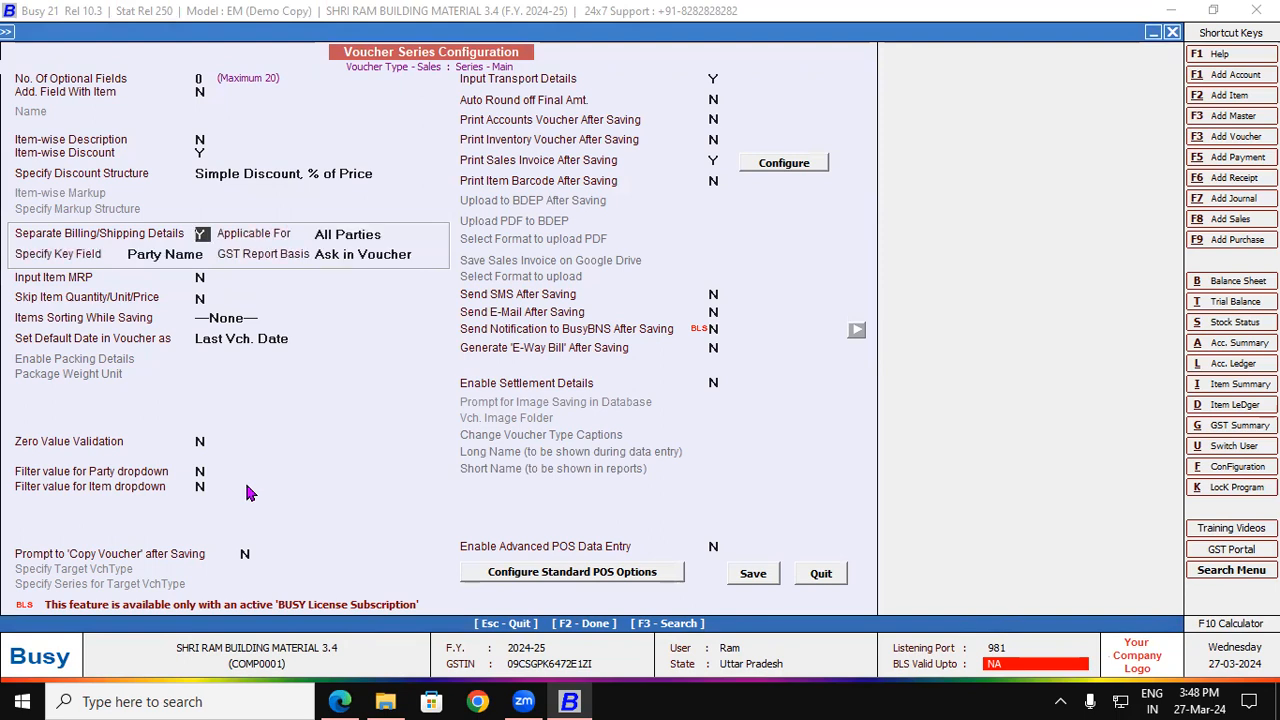
click(755, 578)
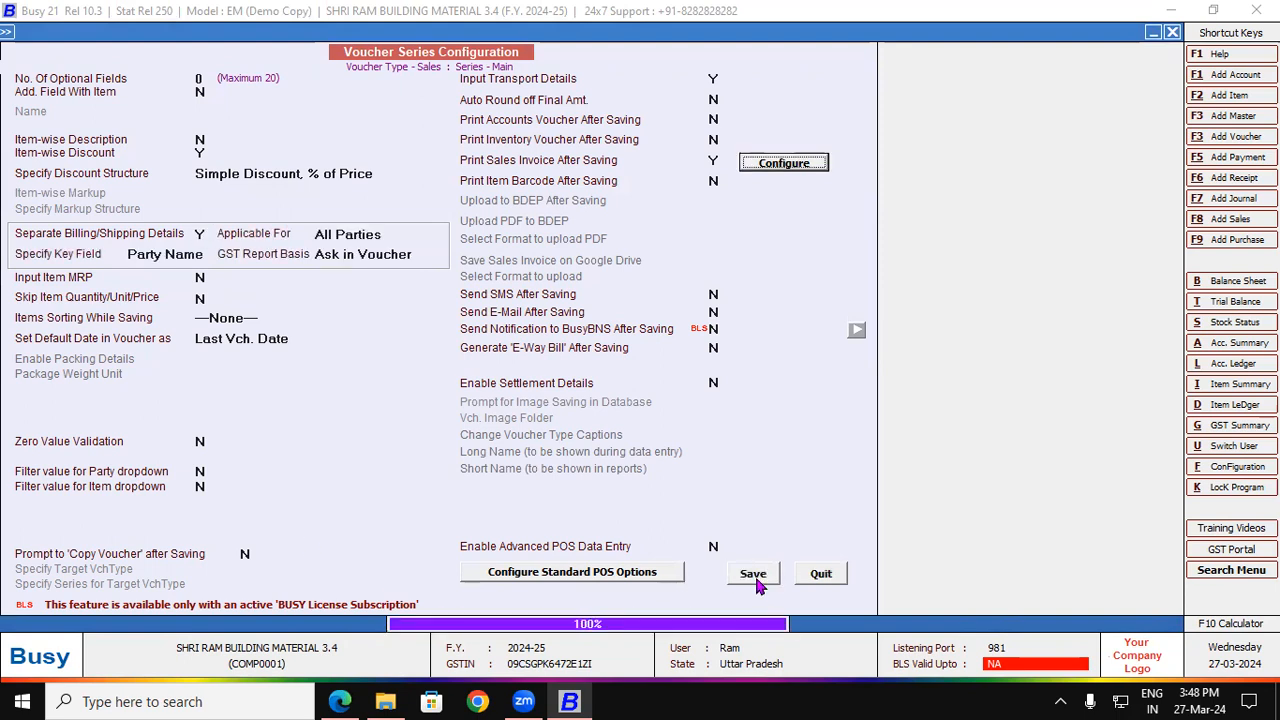
click(1219, 229)
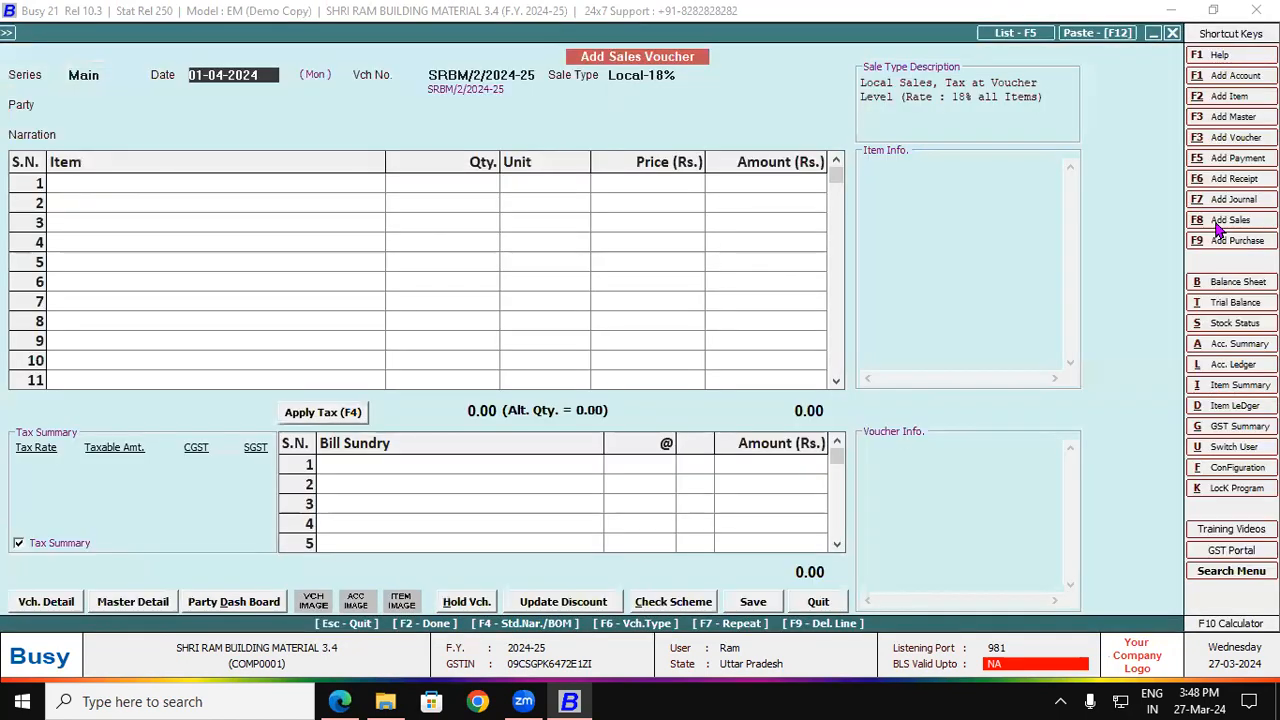
Step: Pick Cash as party, keep GST basis As Per Party Master, and reach Party Name
key(Return)
key(Return)
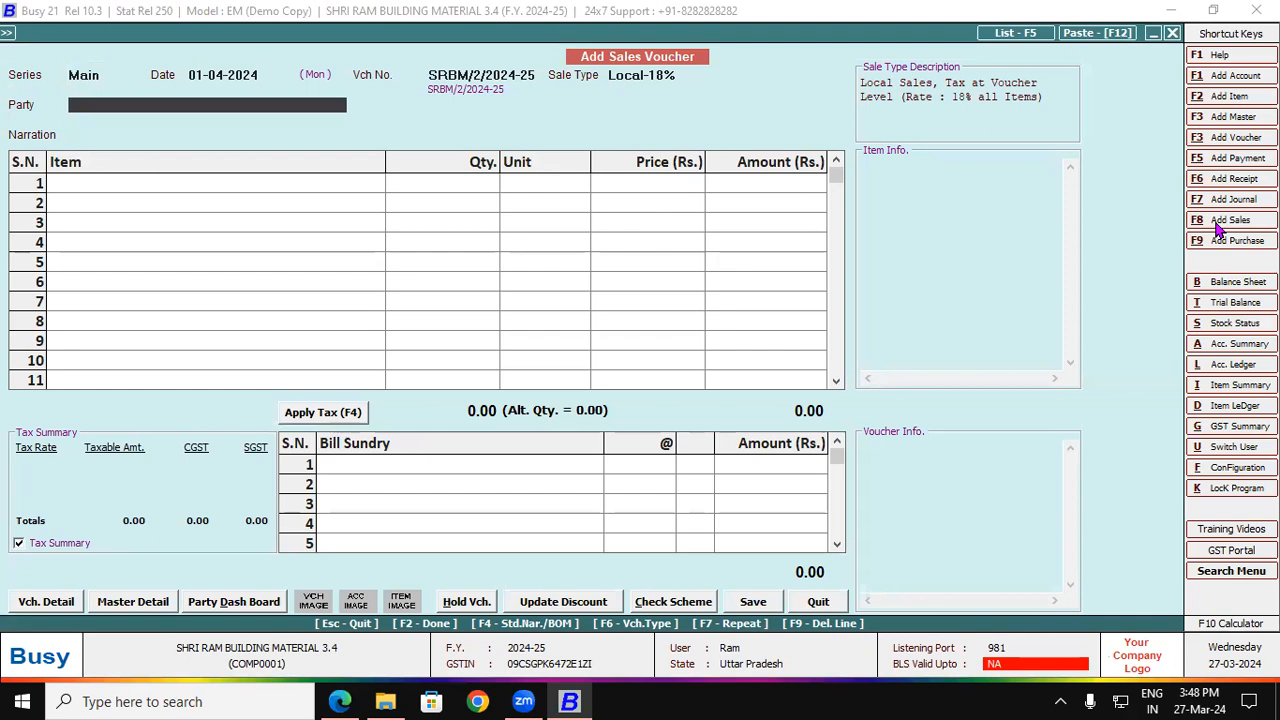
text(ca)
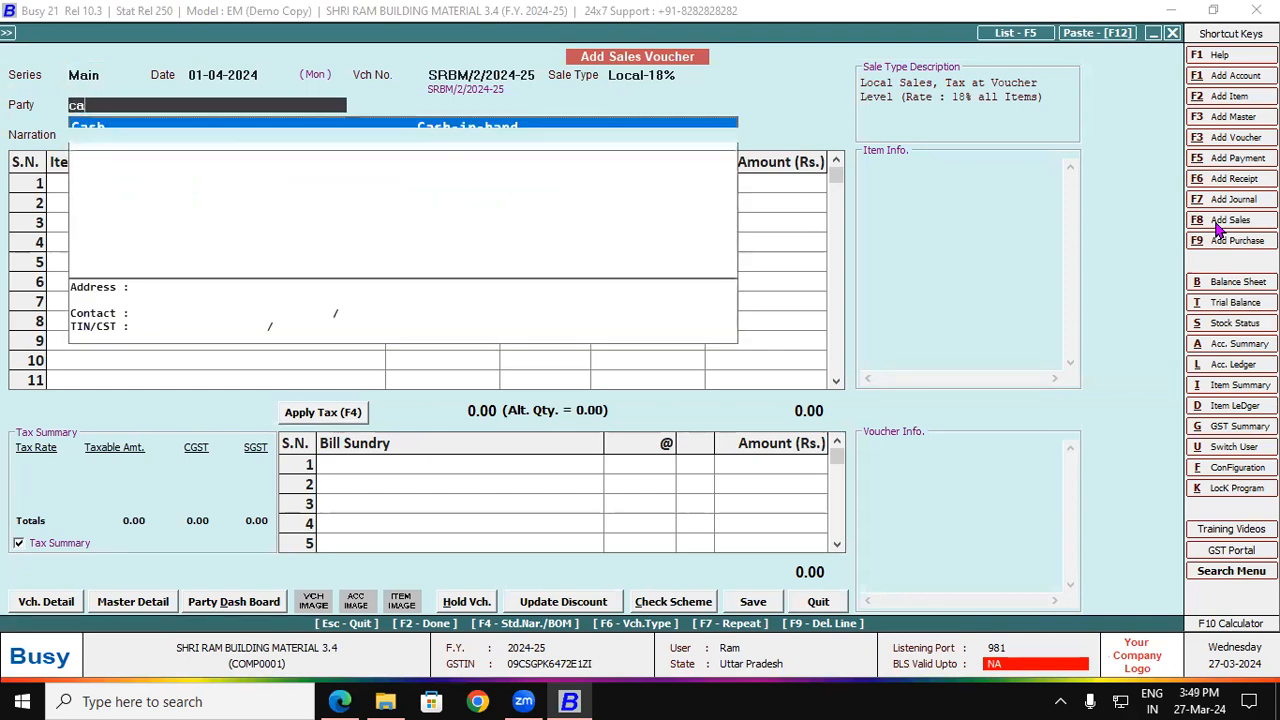
key(Return)
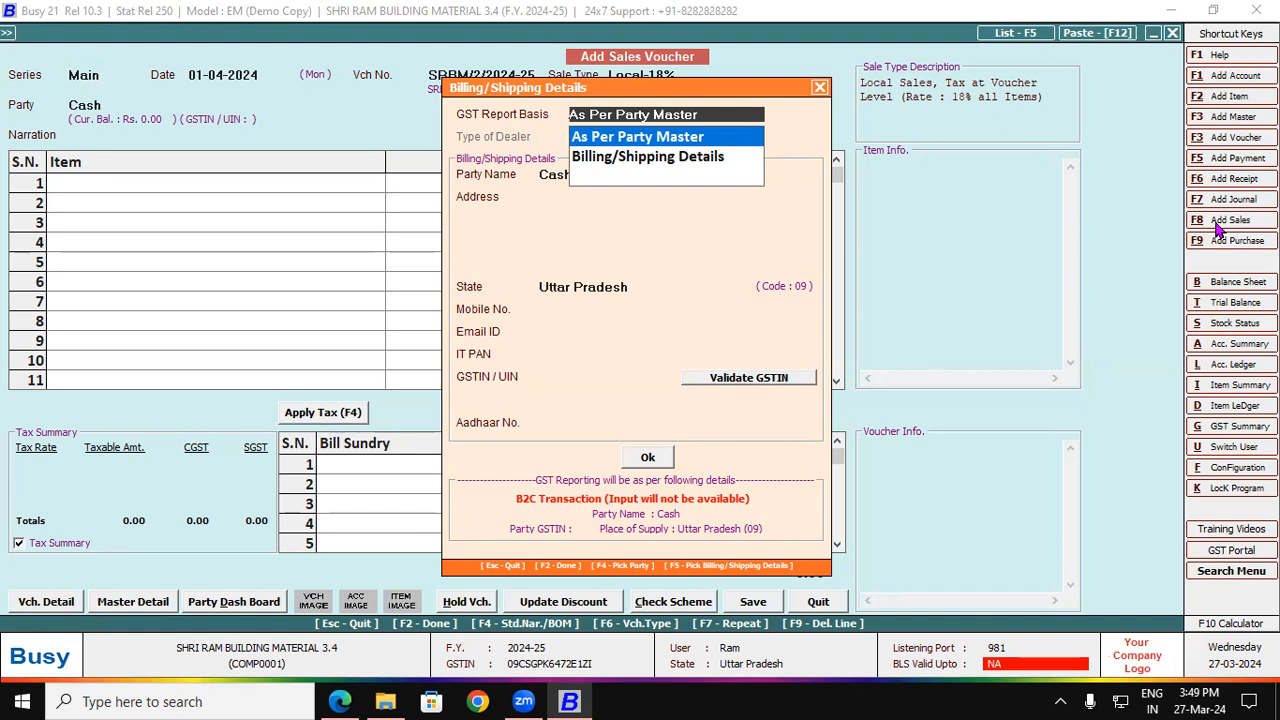
key(Return)
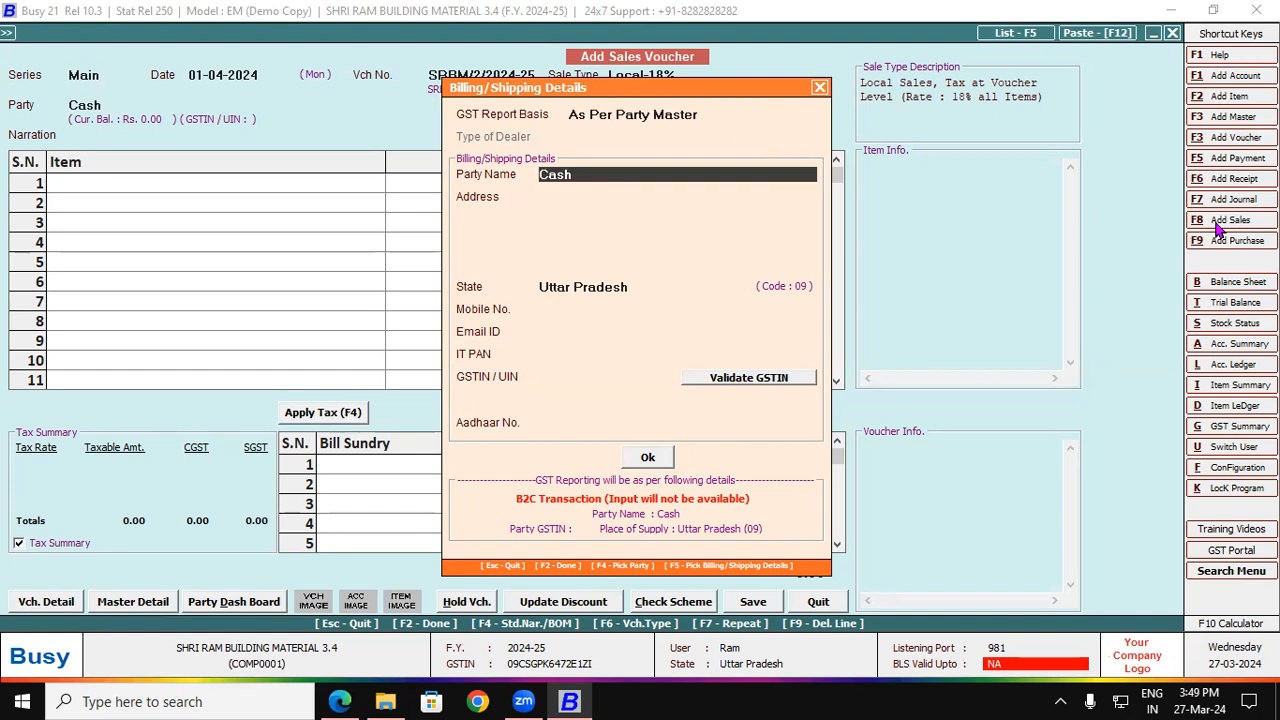
key(Return)
key(Up)
Step: Copy the consignee's name from the reference invoice into the shipping Party Name
click(358, 701)
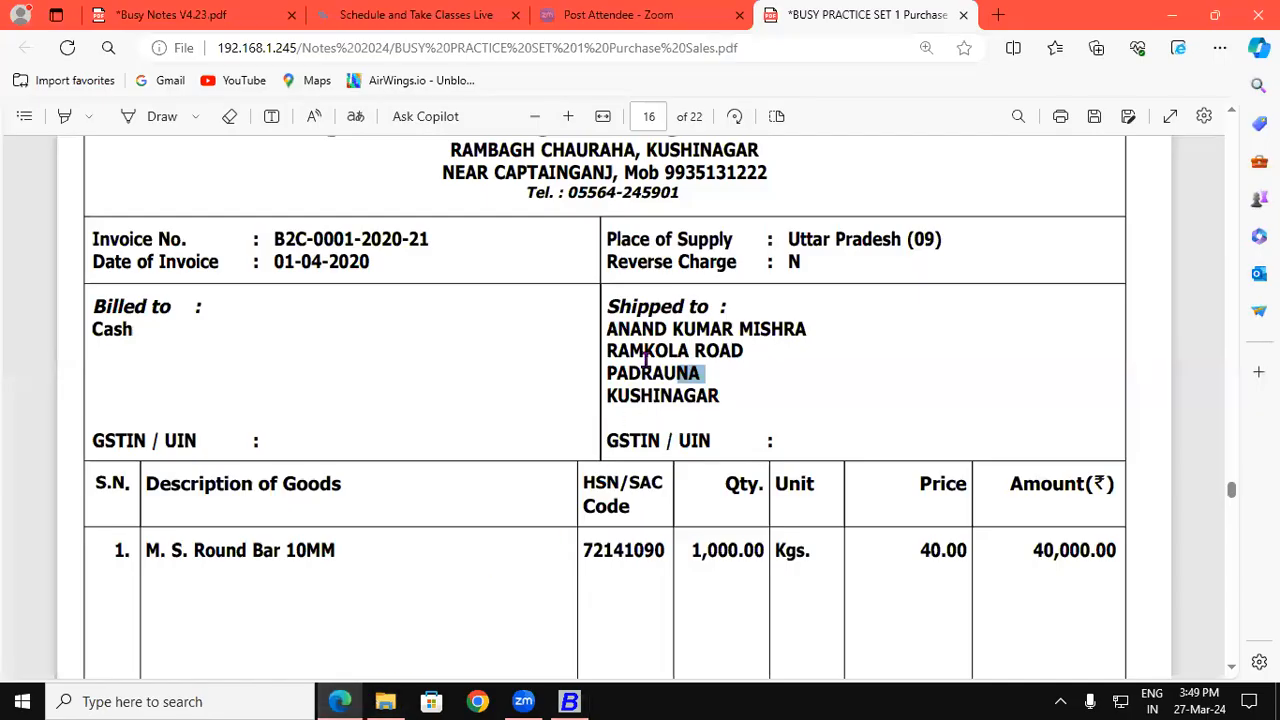
drag(606, 328, 801, 327)
key(ctrl+c)
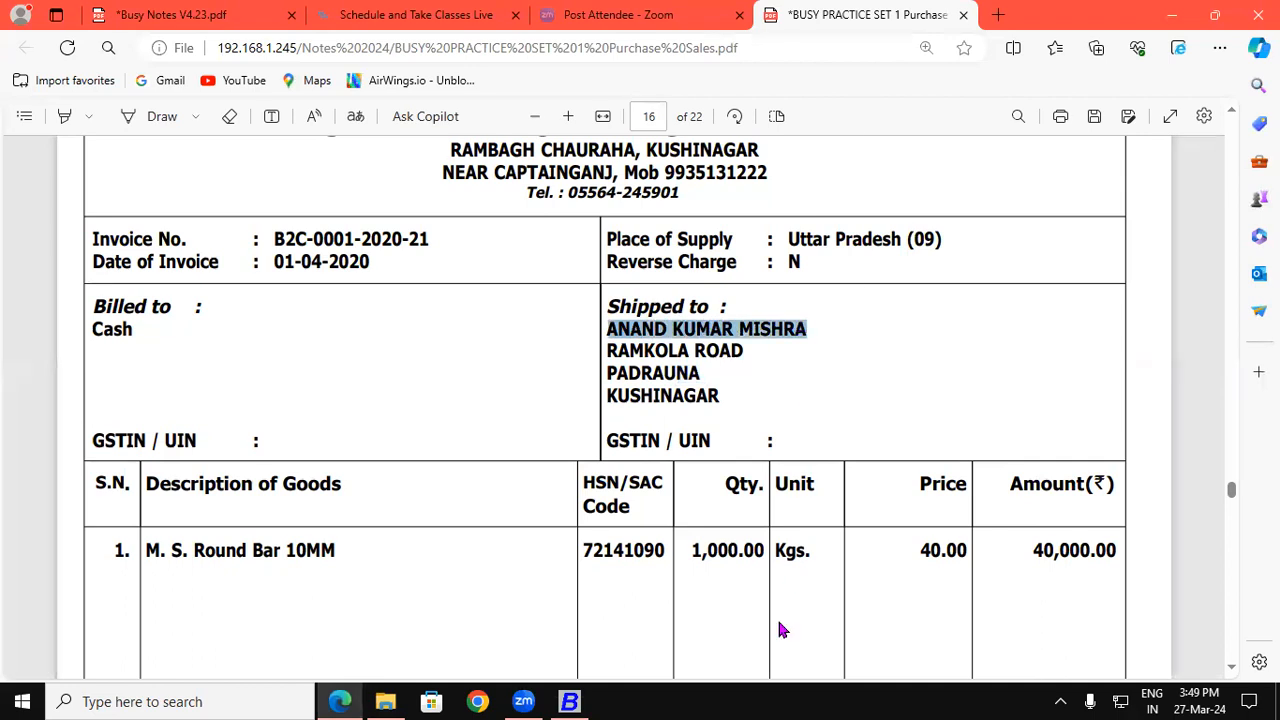
click(569, 701)
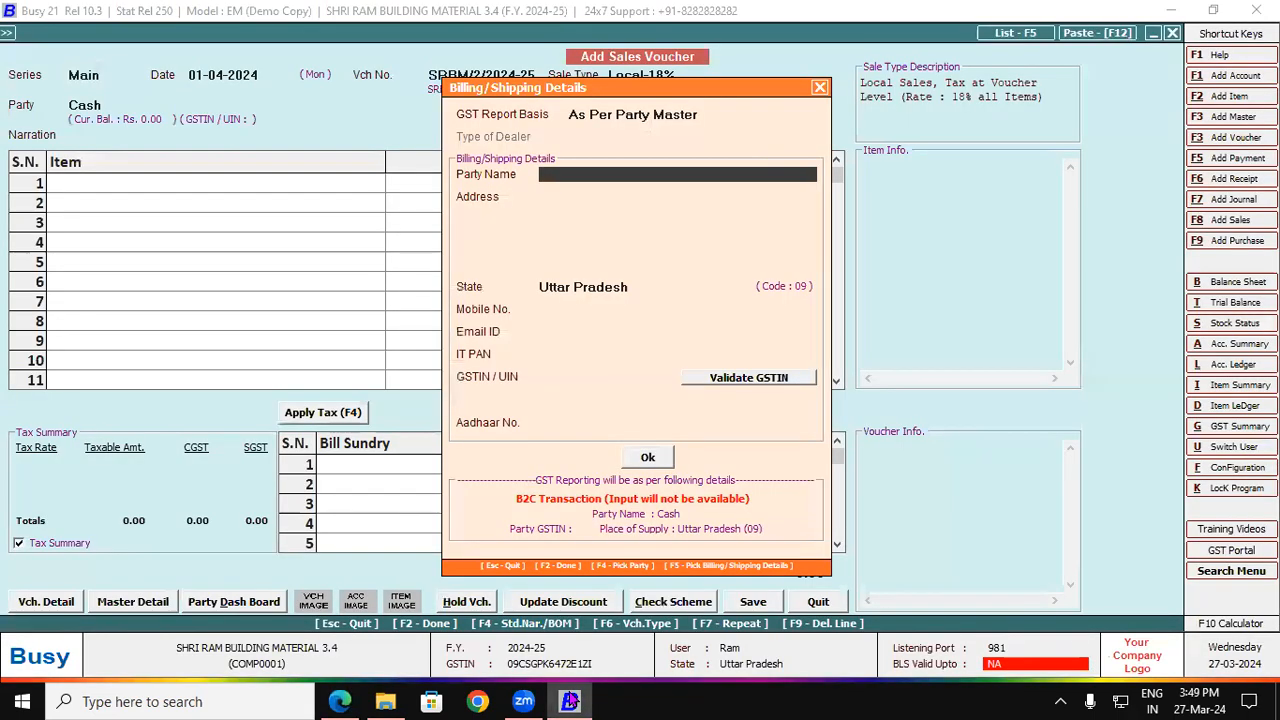
key(ctrl+v)
key(Return)
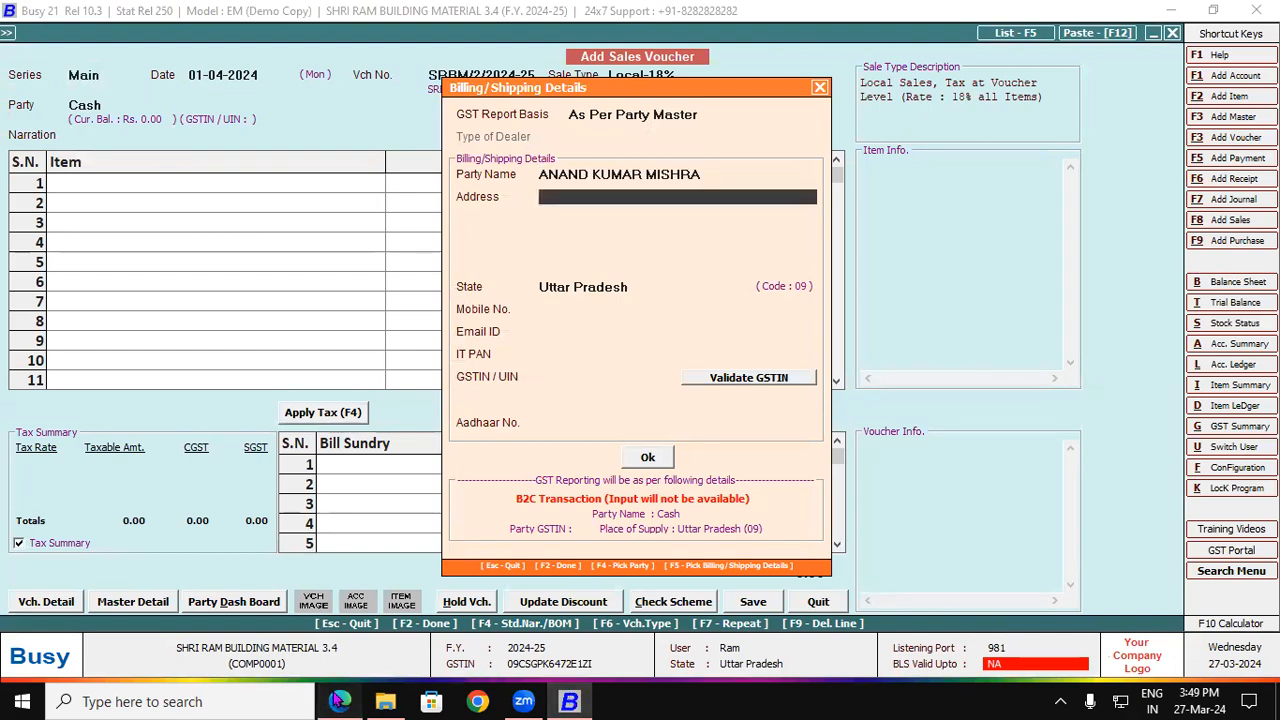
Step: Enter the consignee's two address lines, a mobile number line and an 'ADHAR :' line
click(340, 701)
drag(607, 350, 740, 345)
click(570, 701)
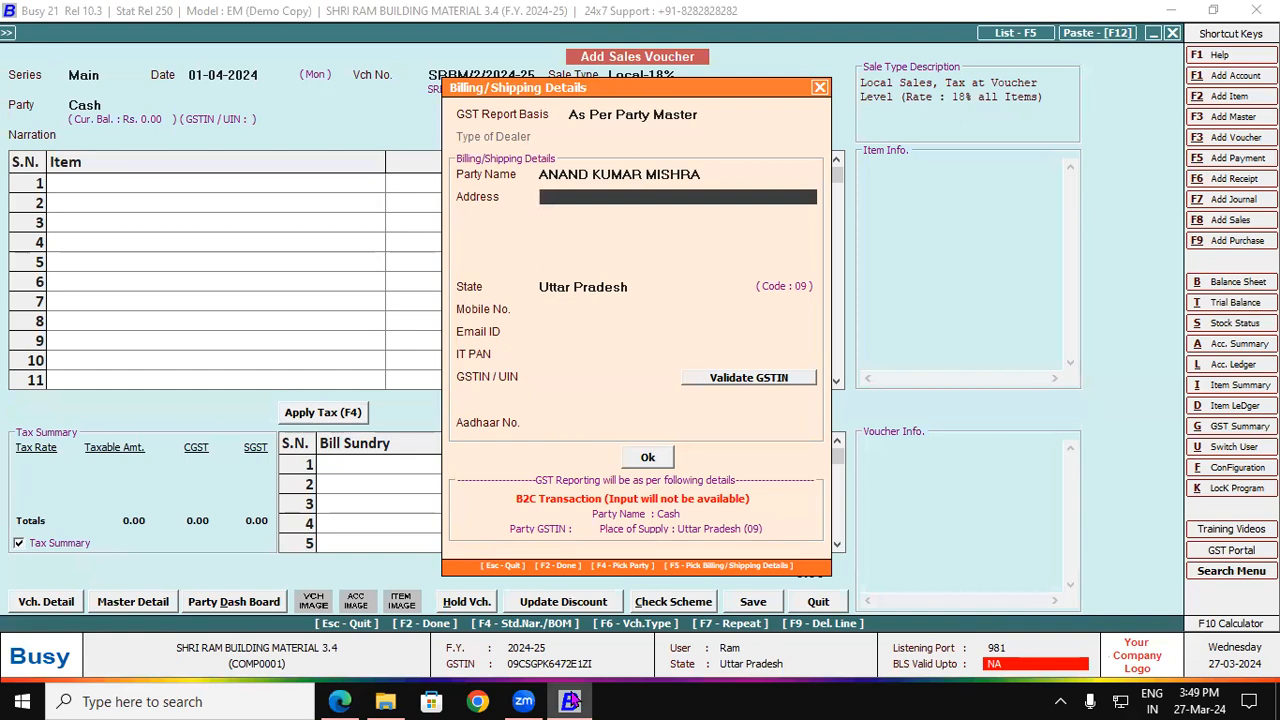
text(RAMKOLA ROAD)
key(Return)
text(PADRAUN)
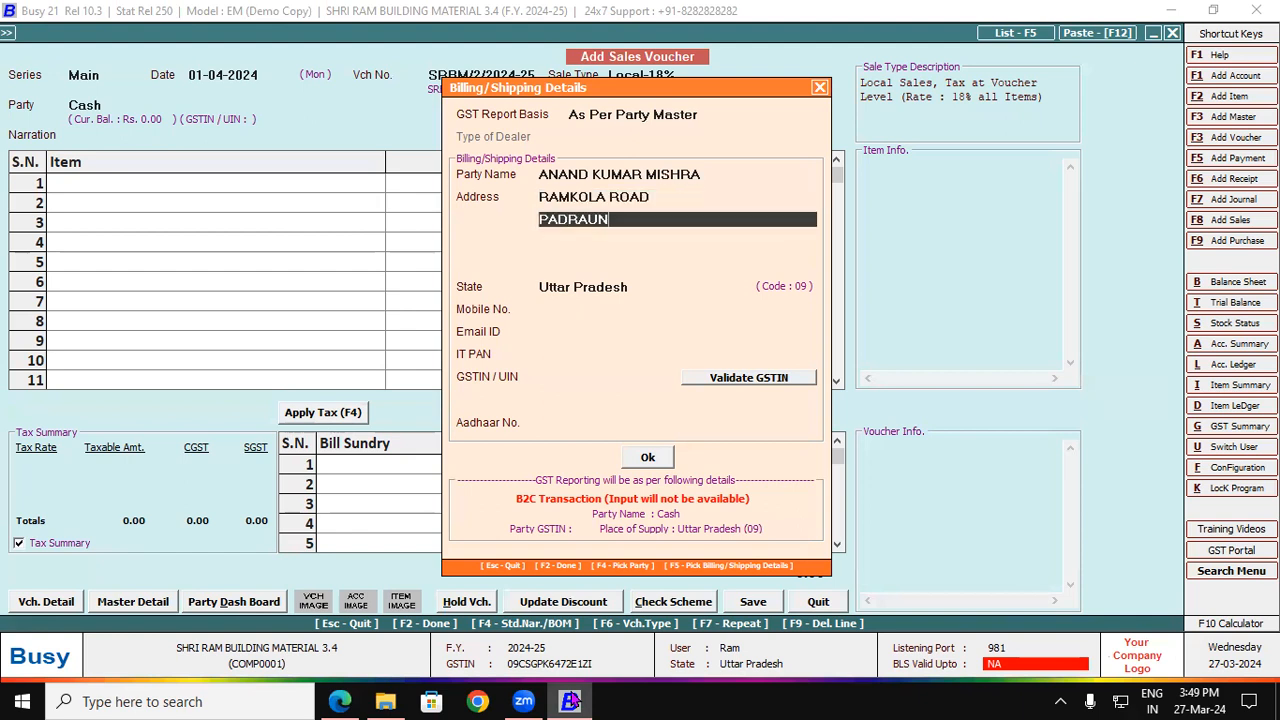
text(A KUSHINAGAR)
key(Return)
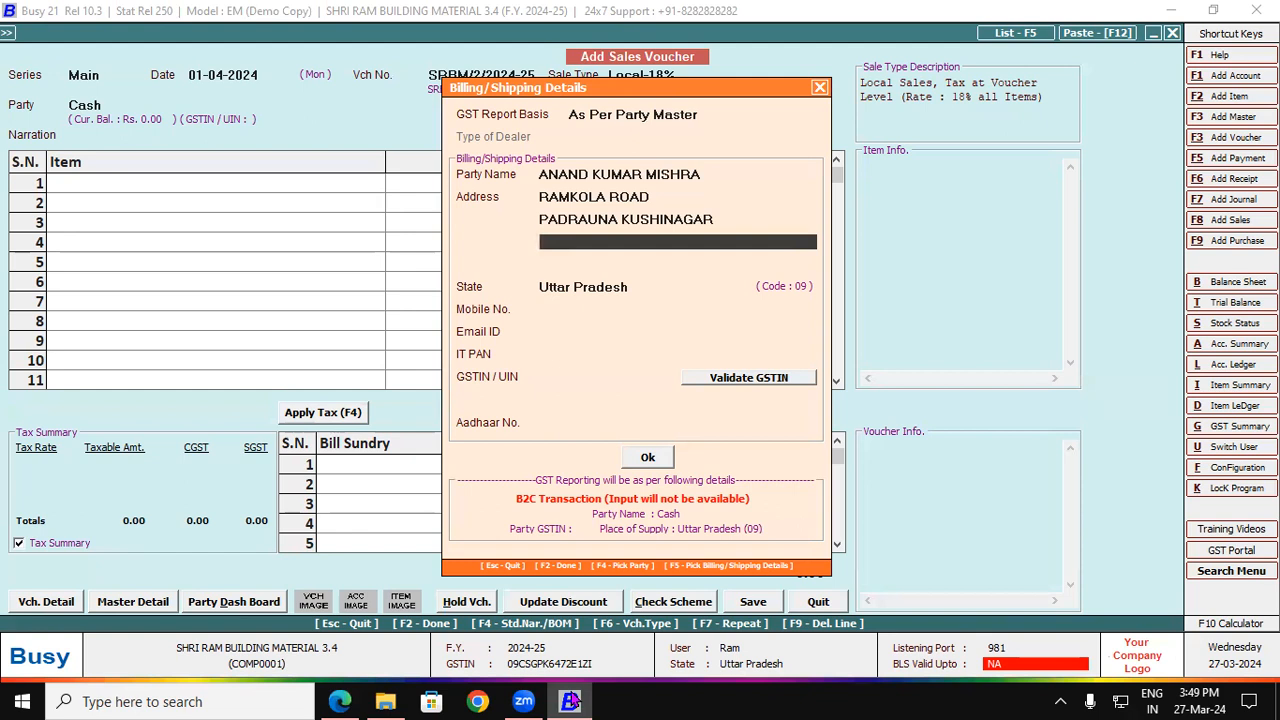
text(MOB 99652408)
key(Return)
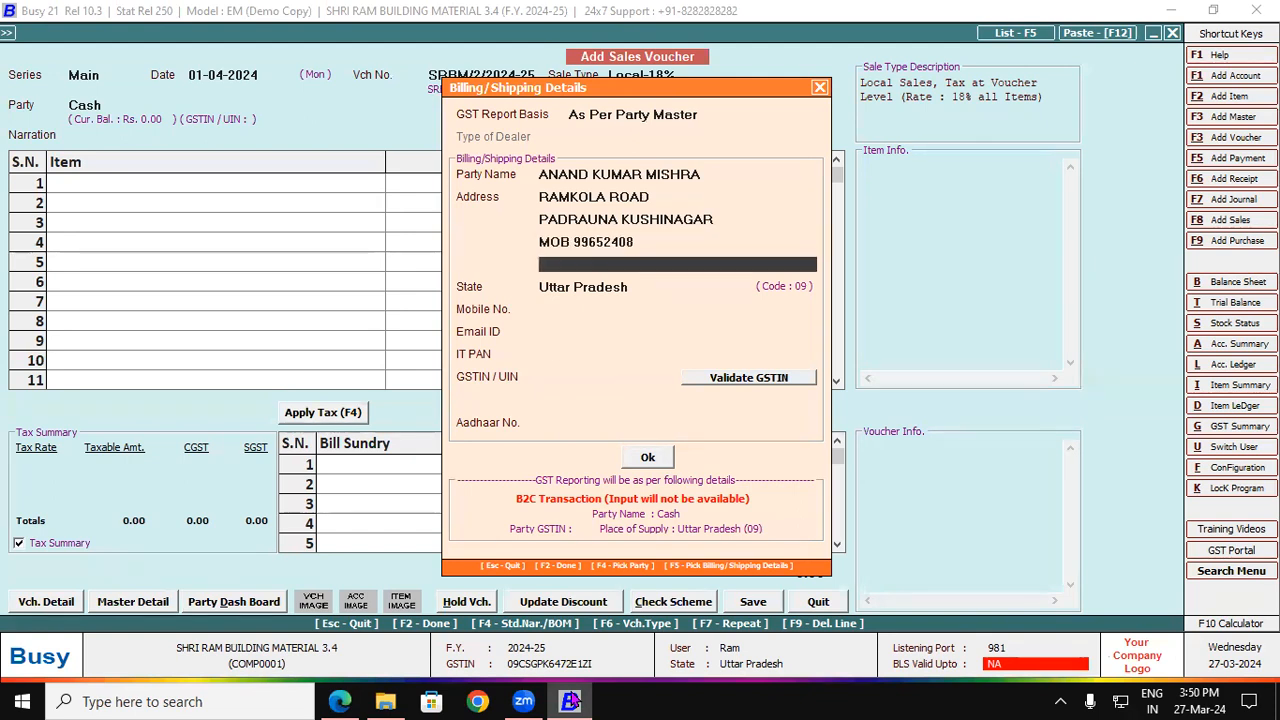
text(AADHAR :)
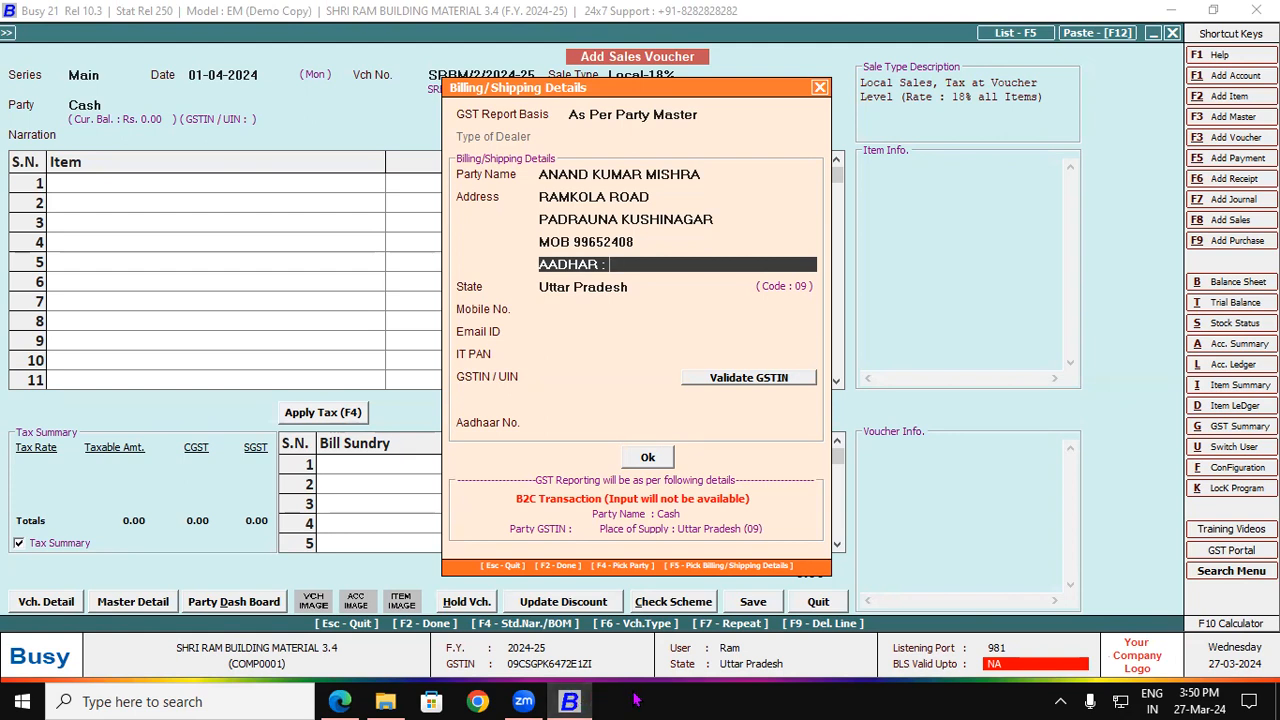
click(553, 374)
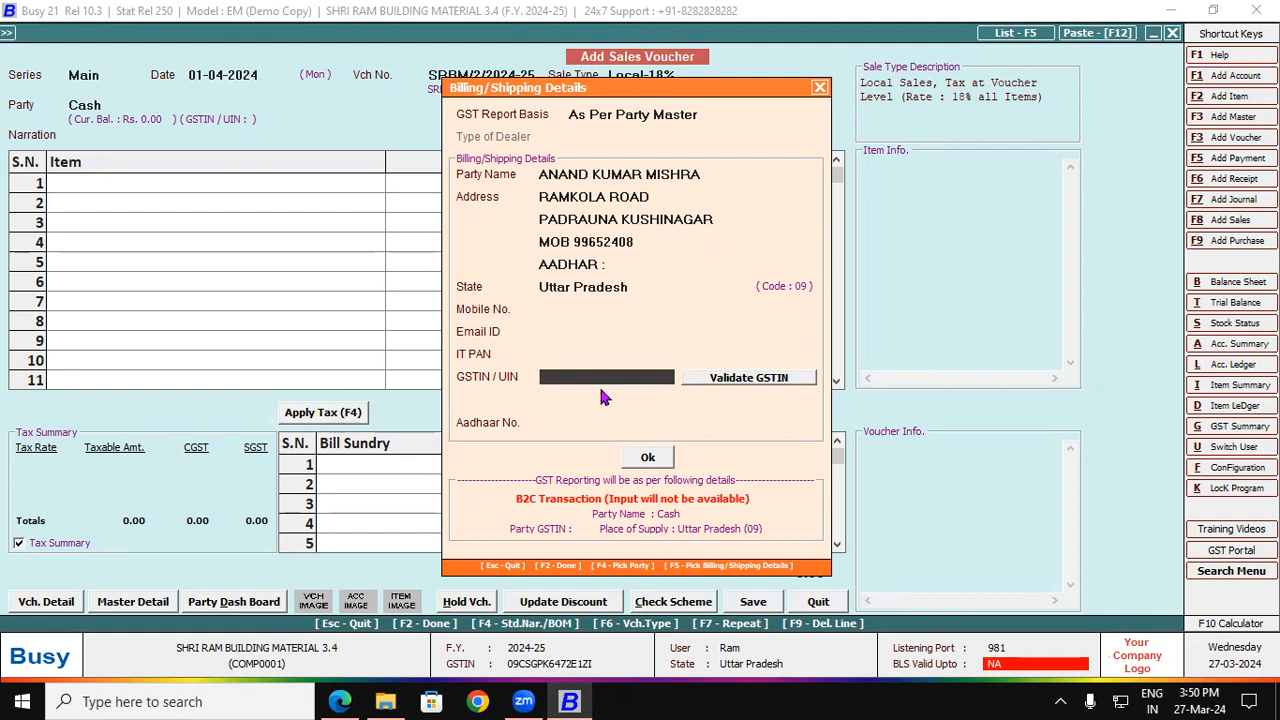
Step: Add M. S. Round Bar 10MM as the voucher's first item line
click(647, 457)
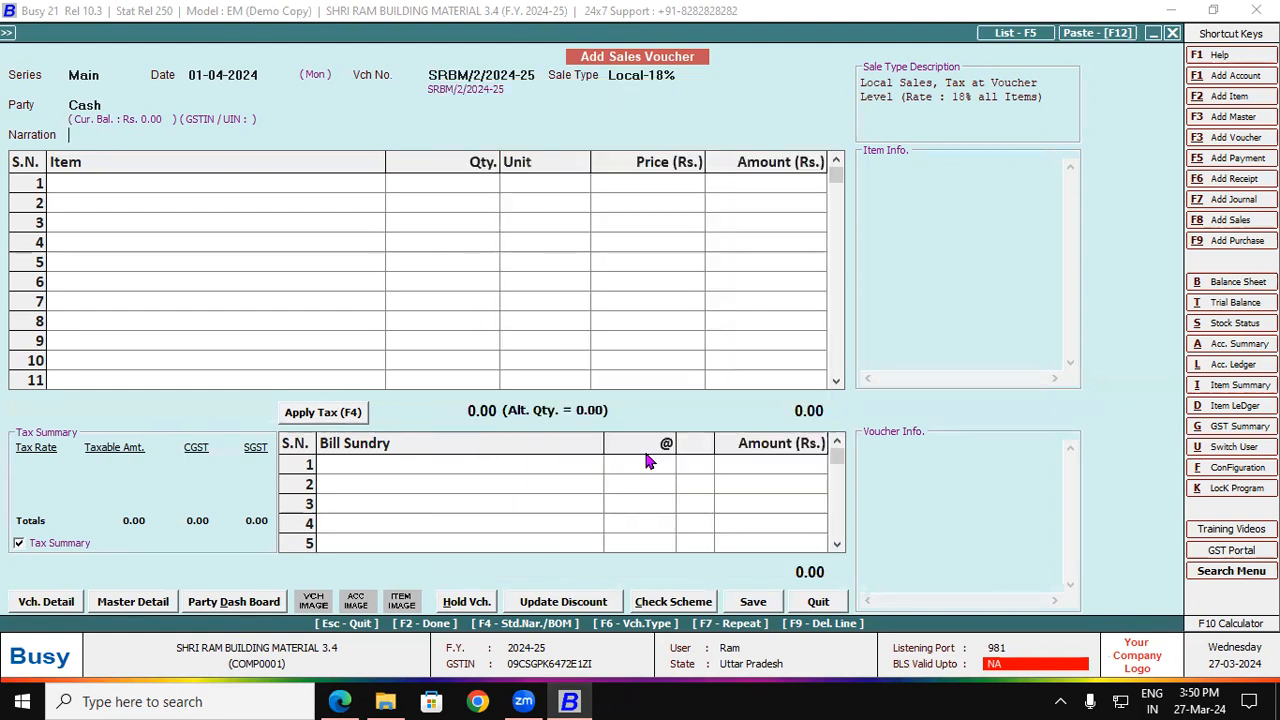
key(Return)
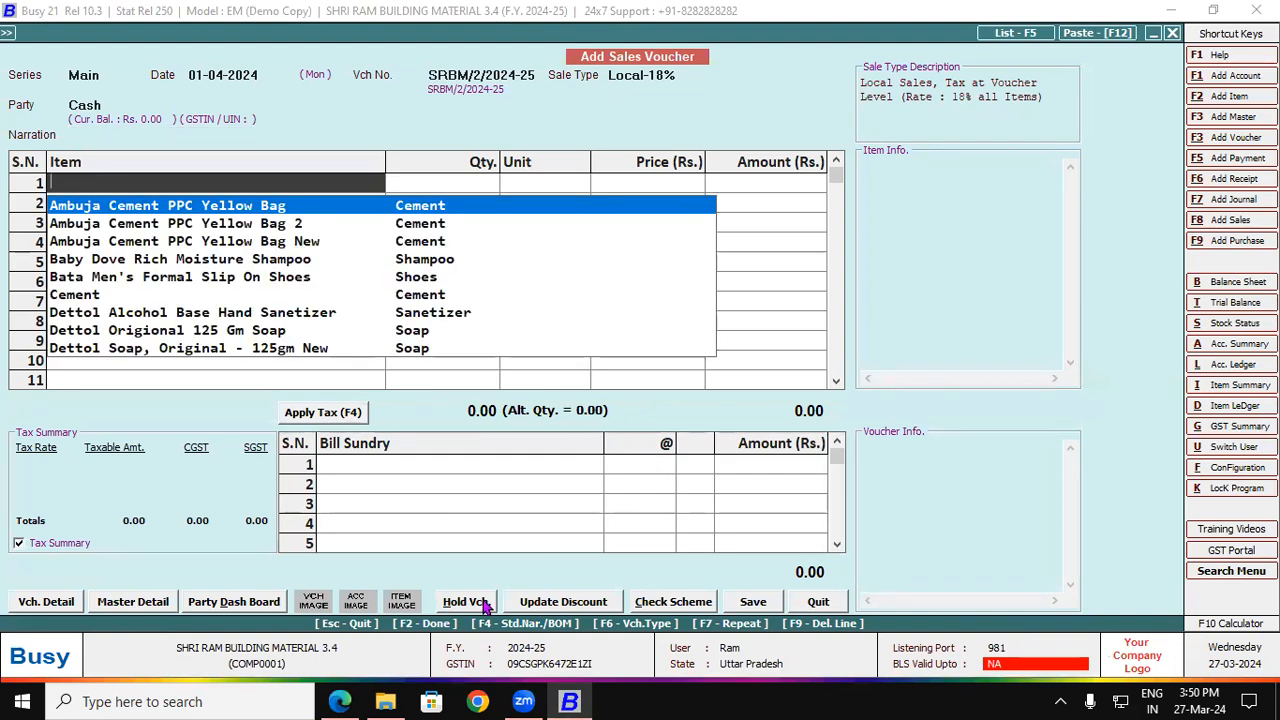
click(356, 690)
drag(148, 548, 344, 552)
click(569, 701)
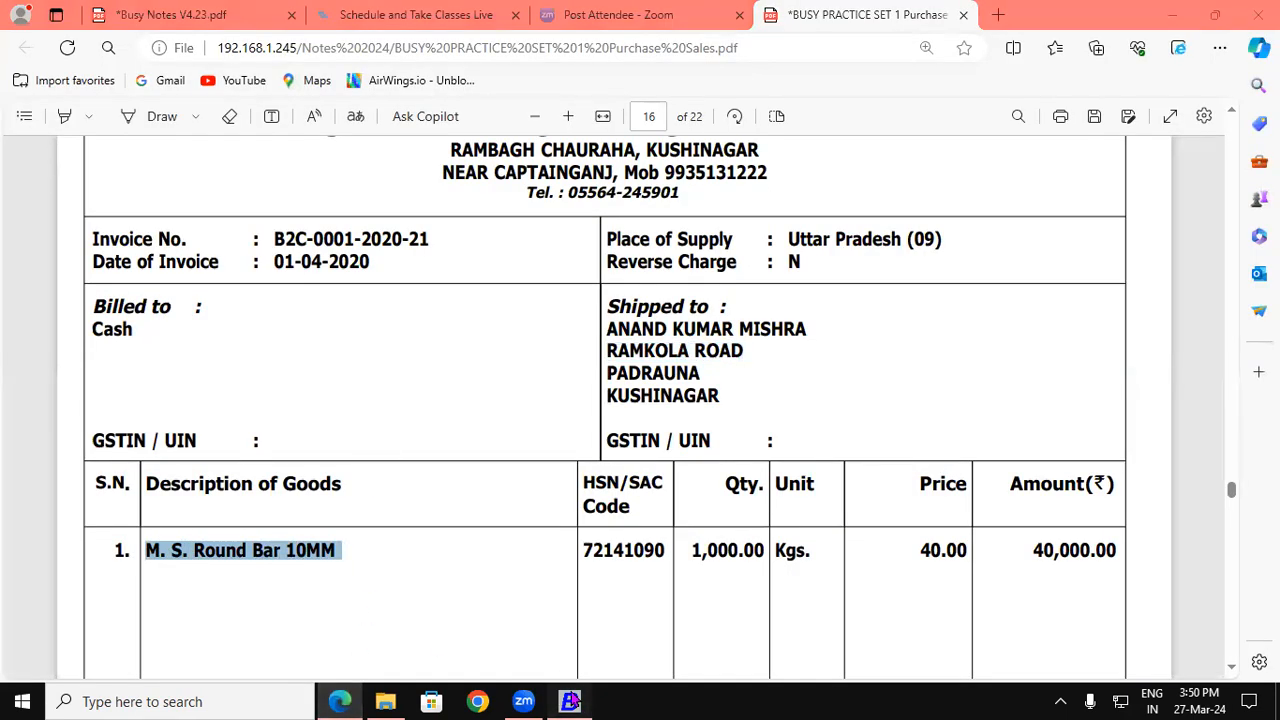
text(10)
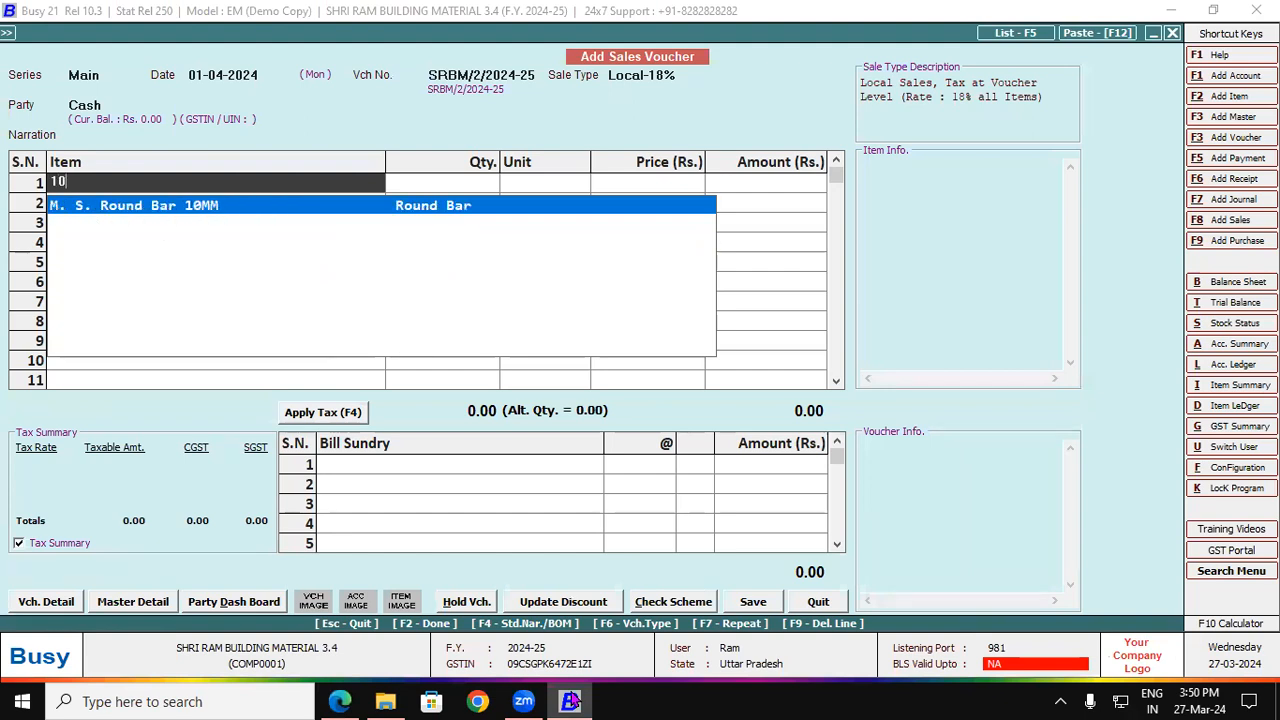
key(Return)
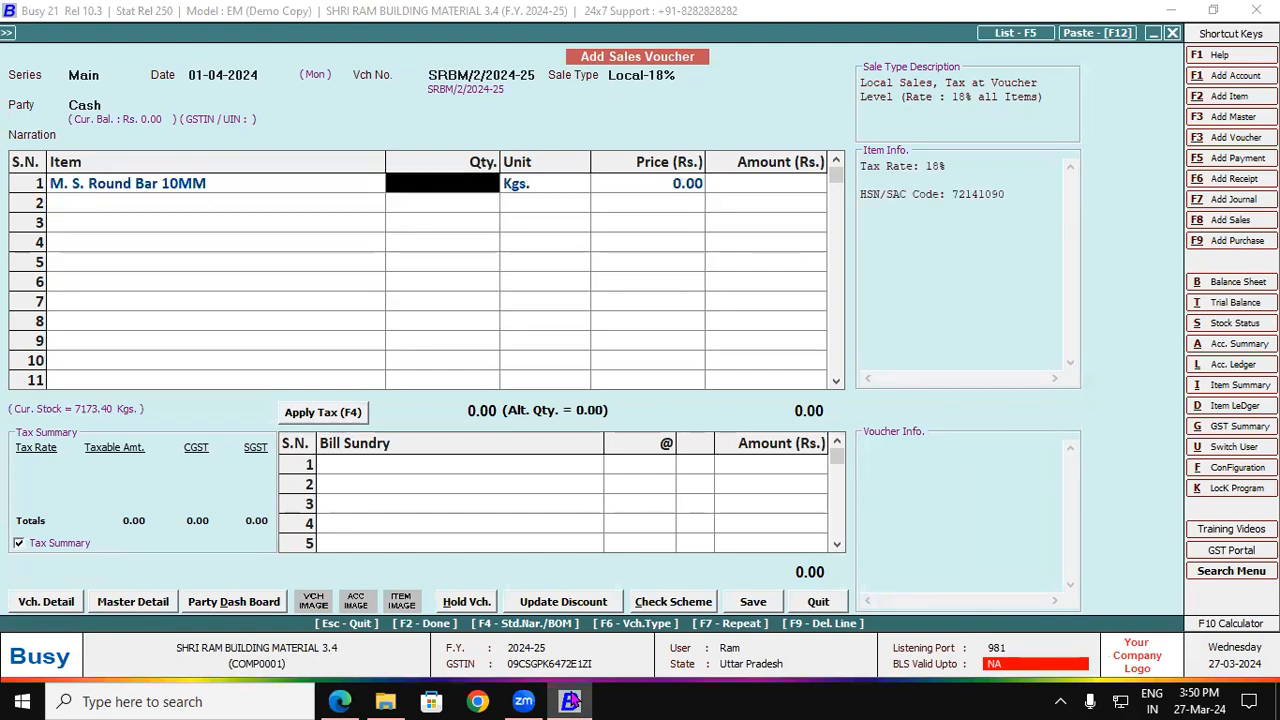
Step: Bill 1,000 Kgs at 40.00 with 9% CGST/SGST (47,200.00) and save the voucher
click(340, 701)
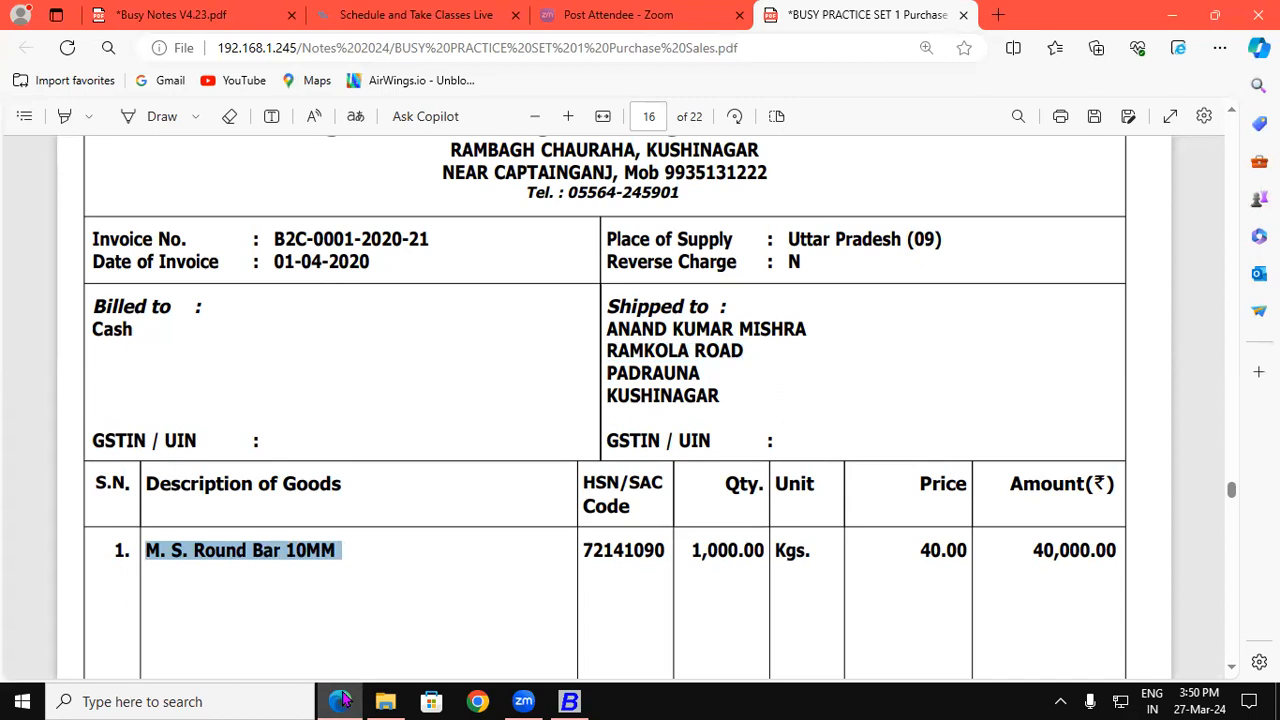
click(340, 701)
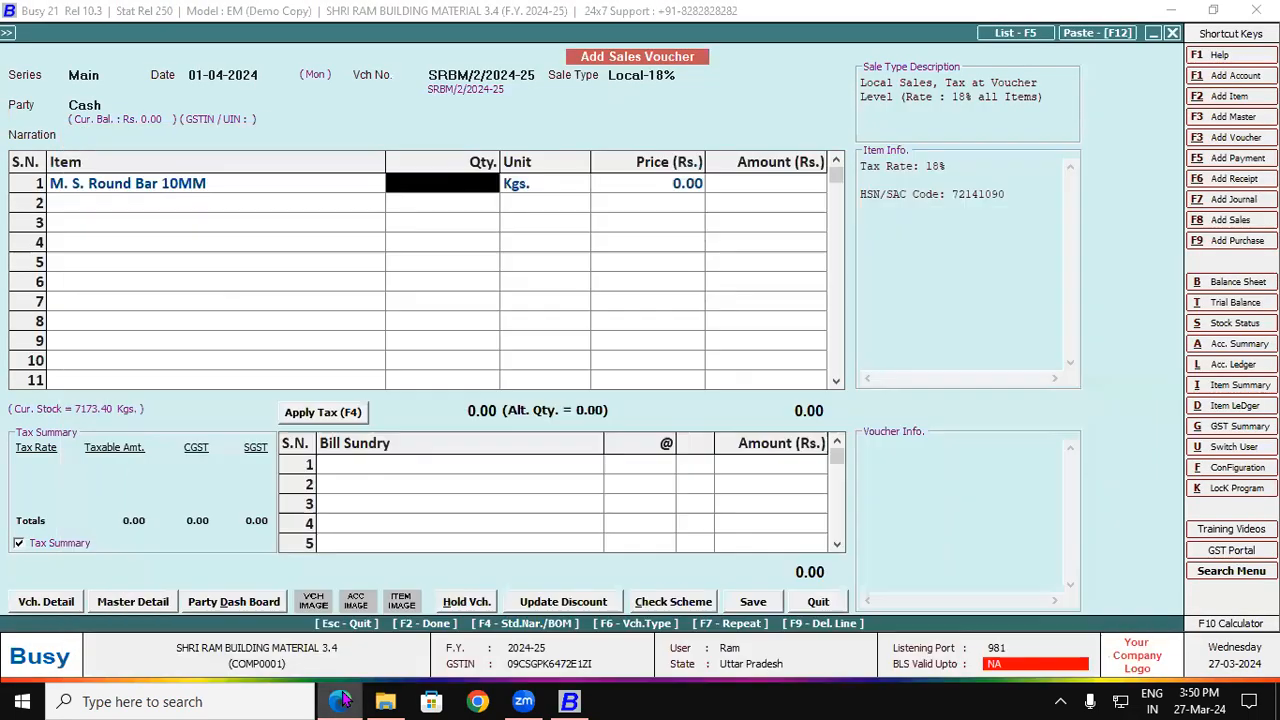
text(1000)
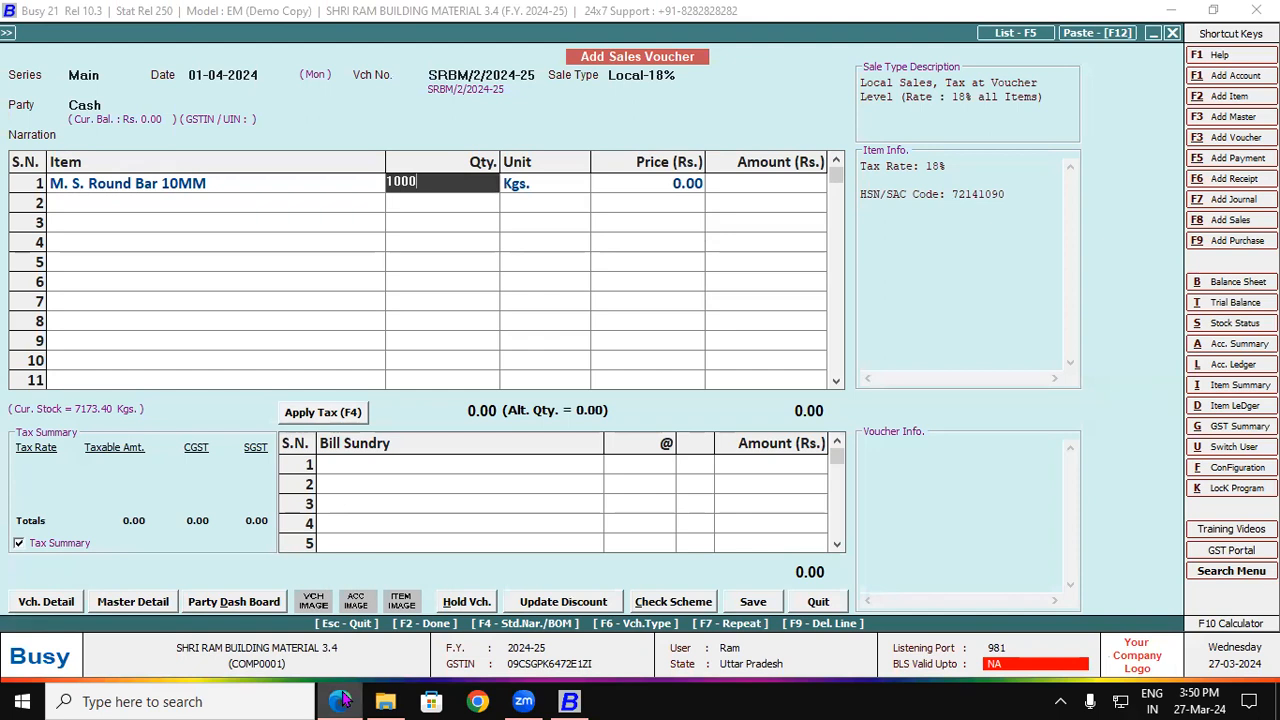
key(Return)
key(Return)
text(40)
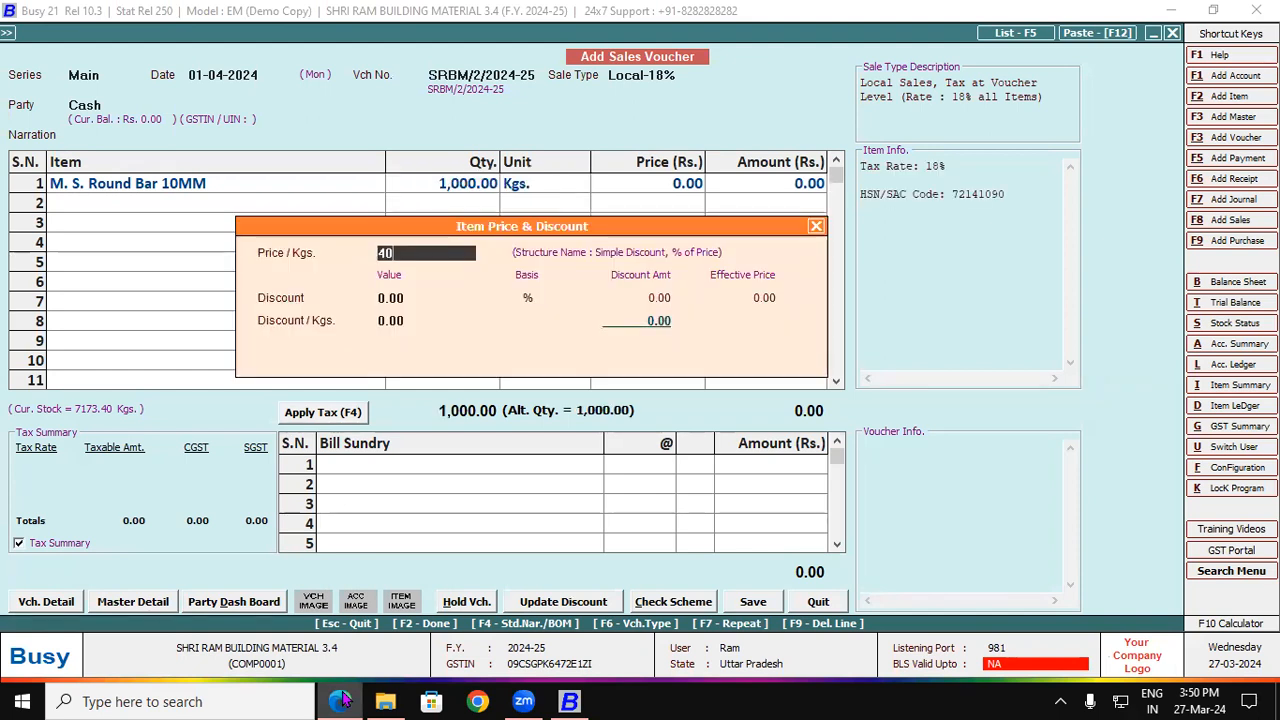
key(Return)
key(Return)
key(Return)
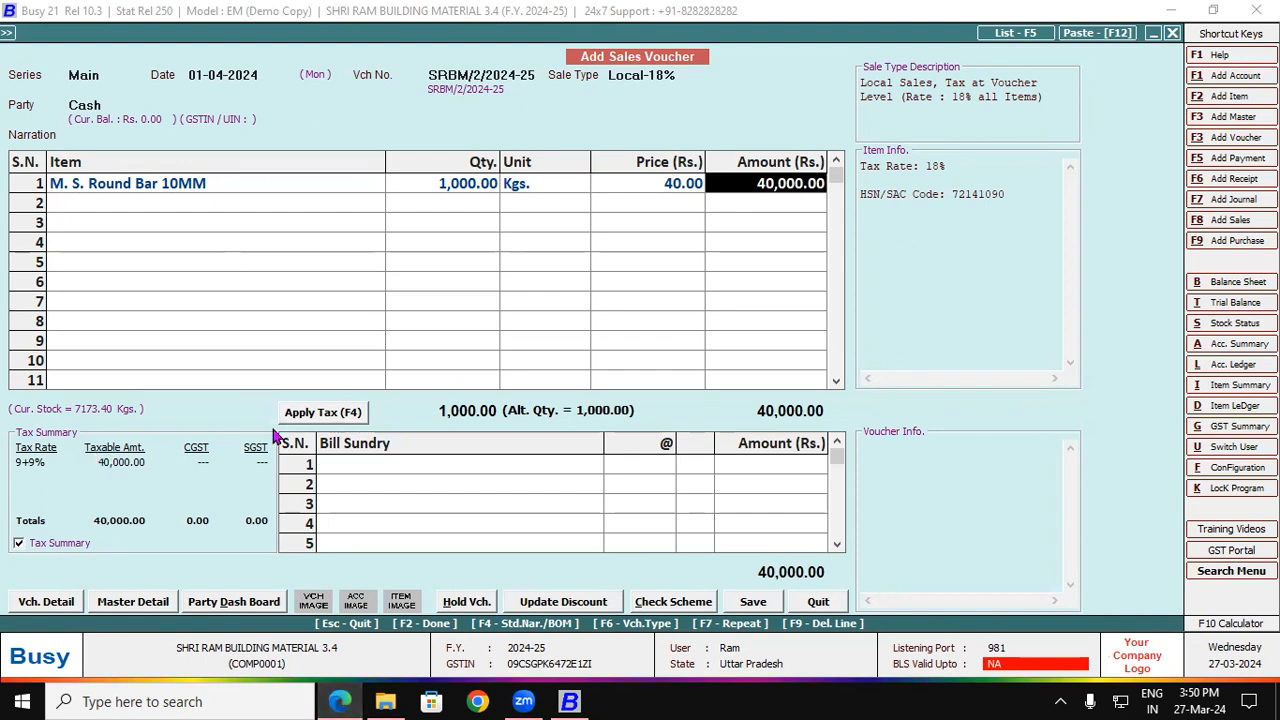
click(302, 415)
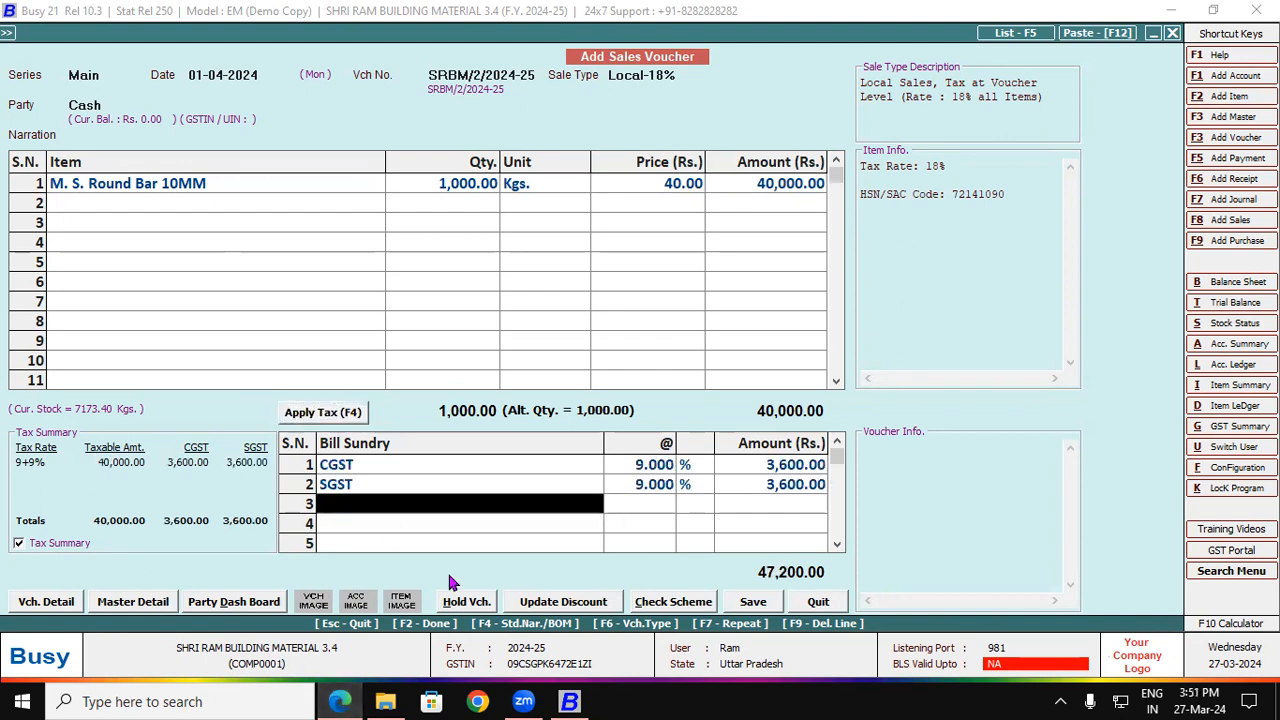
click(754, 603)
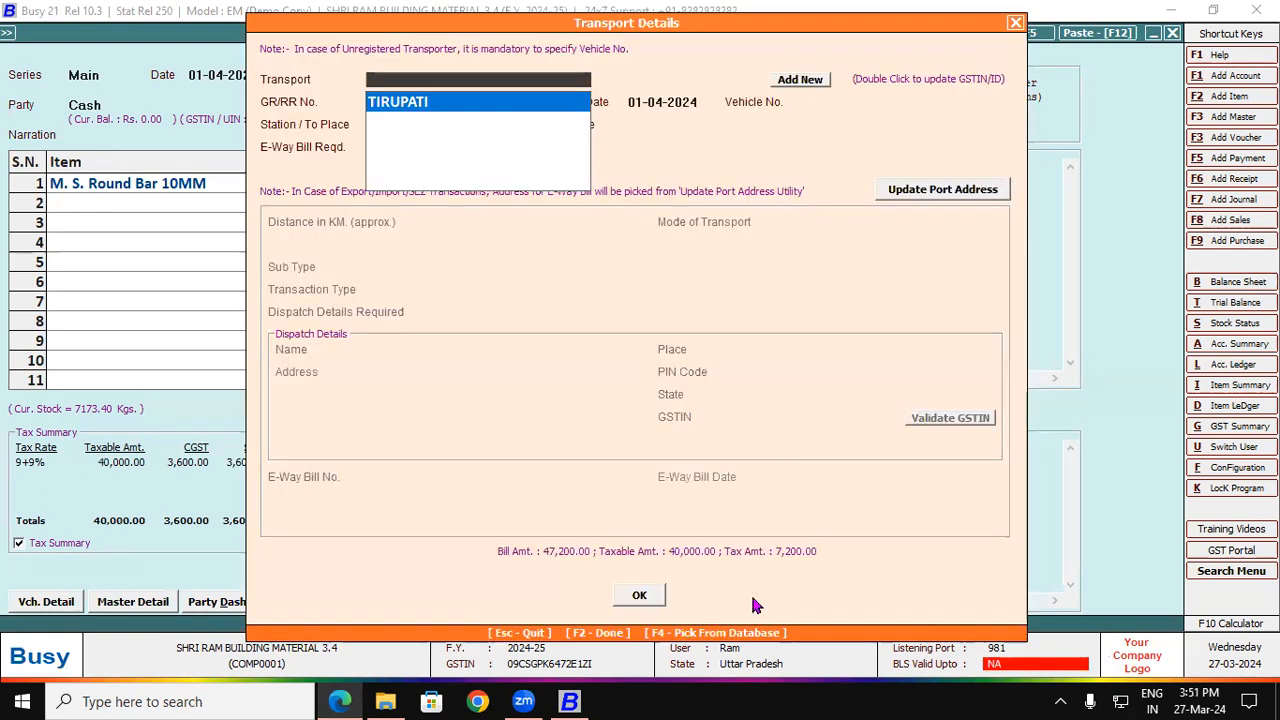
Step: Set TIRUPATI as transporter and preview tax invoice SRBM/2/2024-25 in the standard format
click(643, 601)
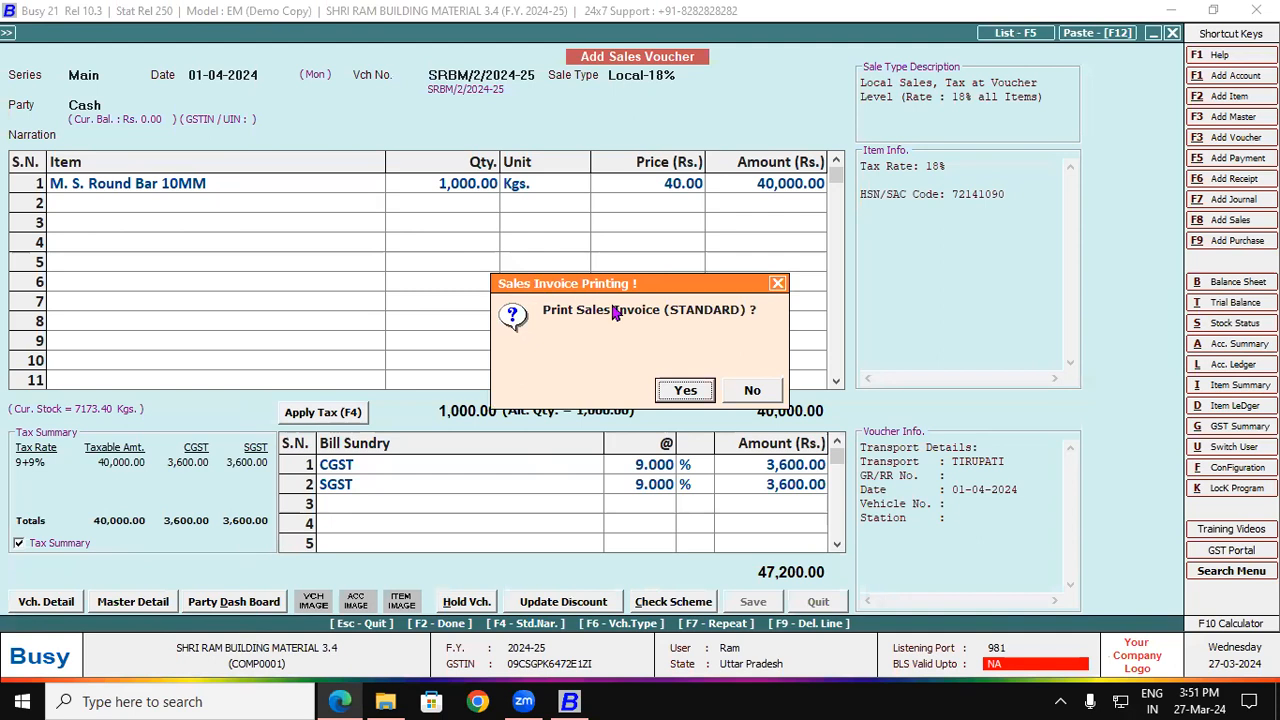
click(672, 392)
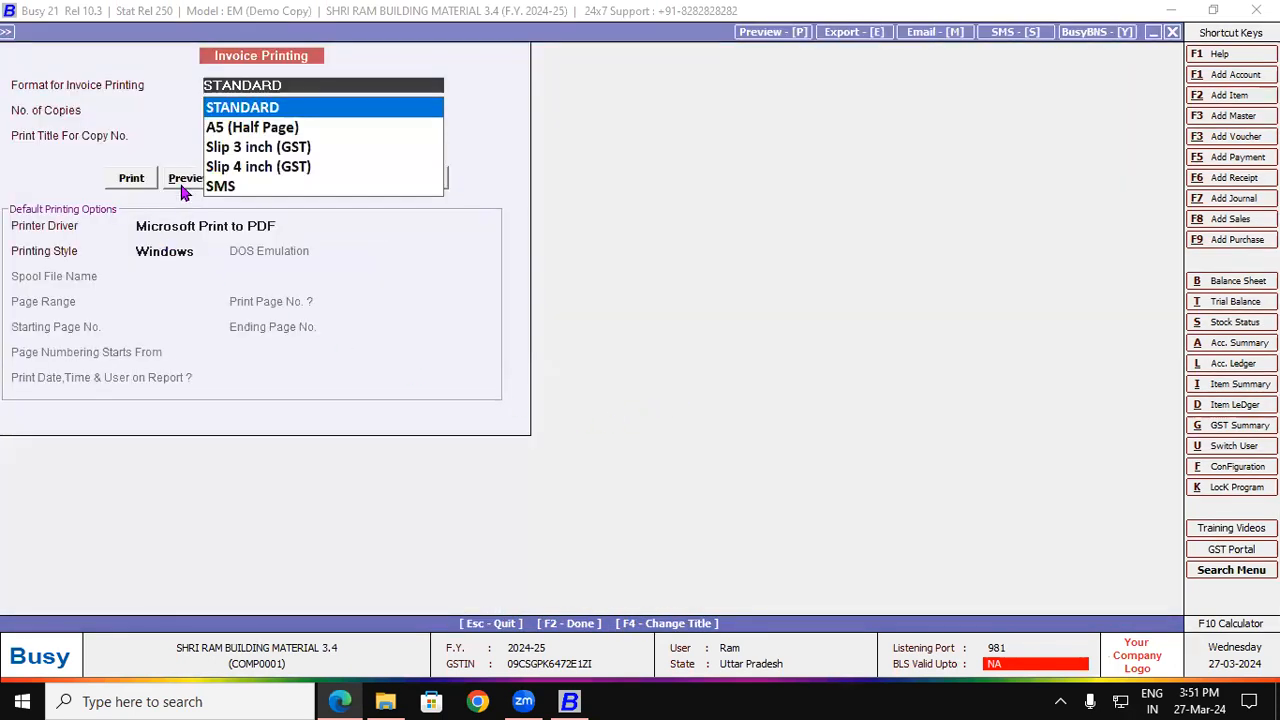
click(186, 179)
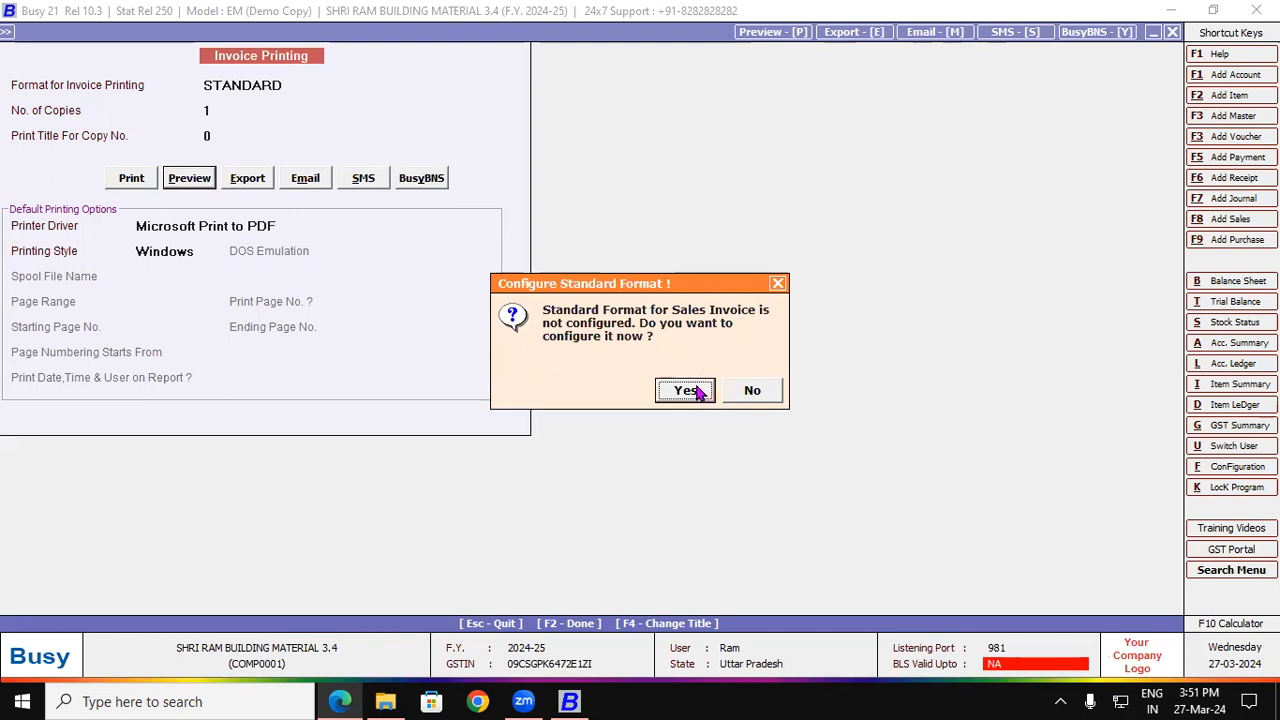
click(692, 388)
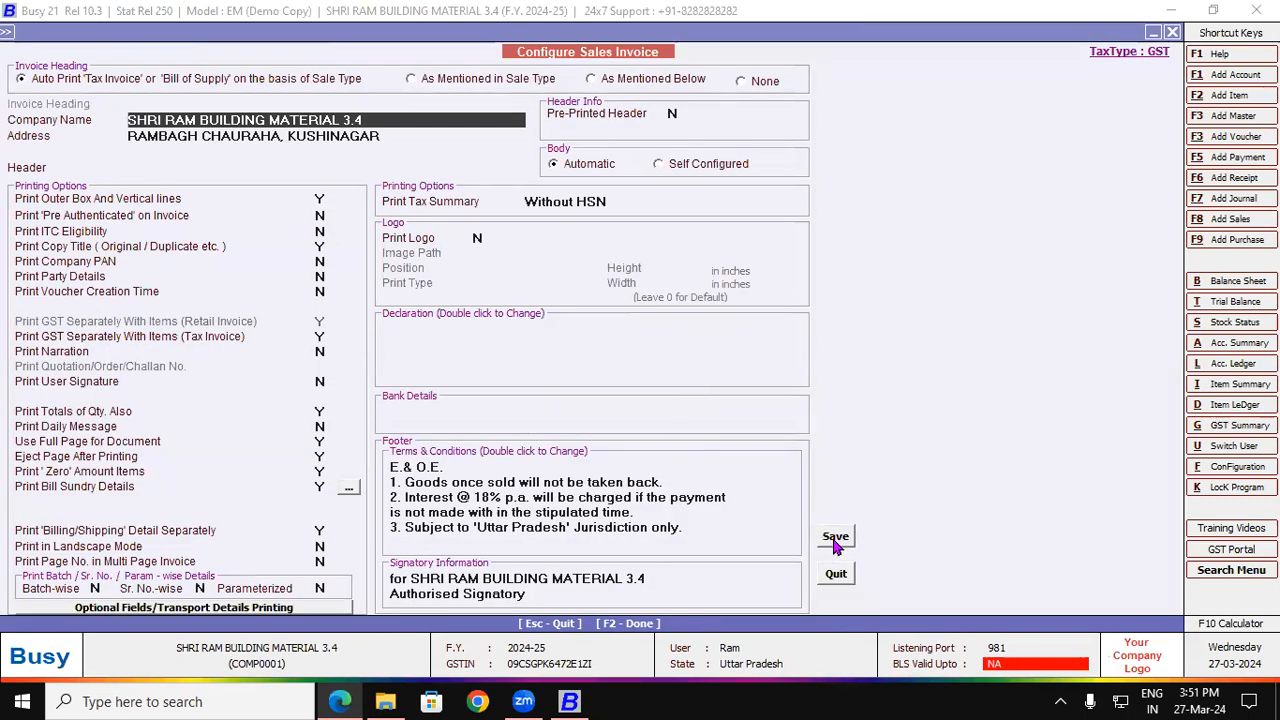
click(833, 535)
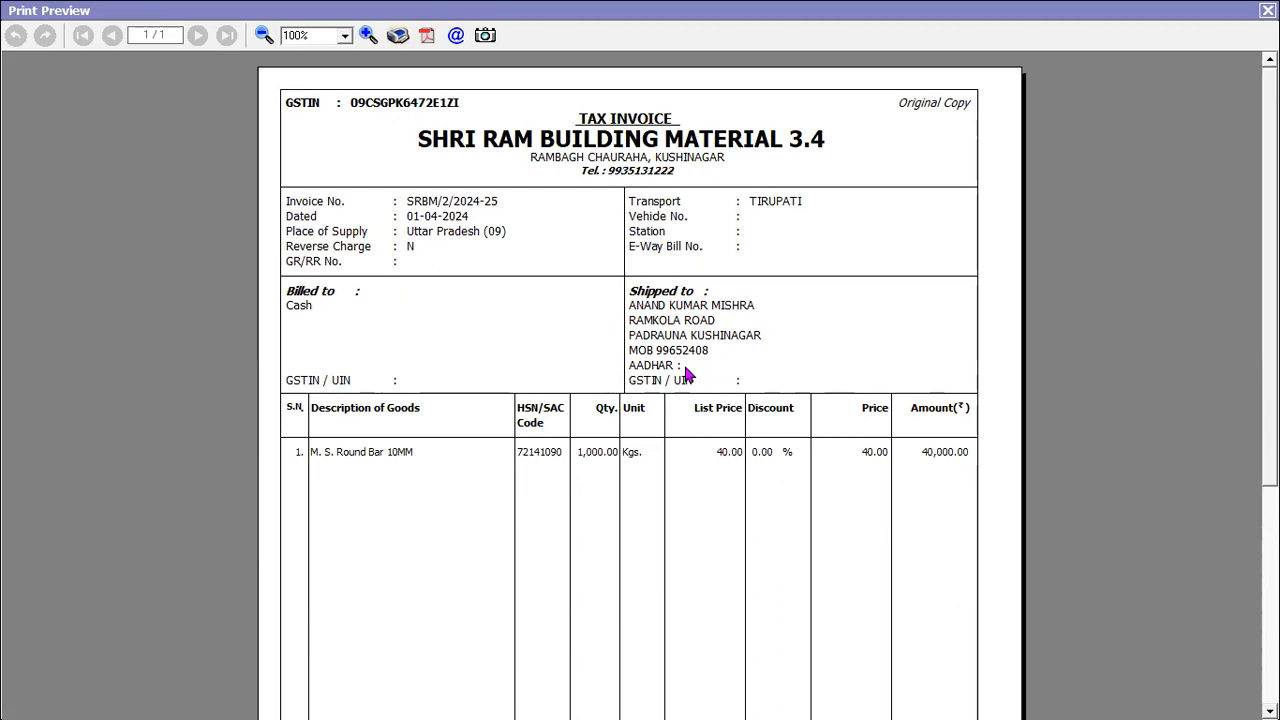
key(Escape)
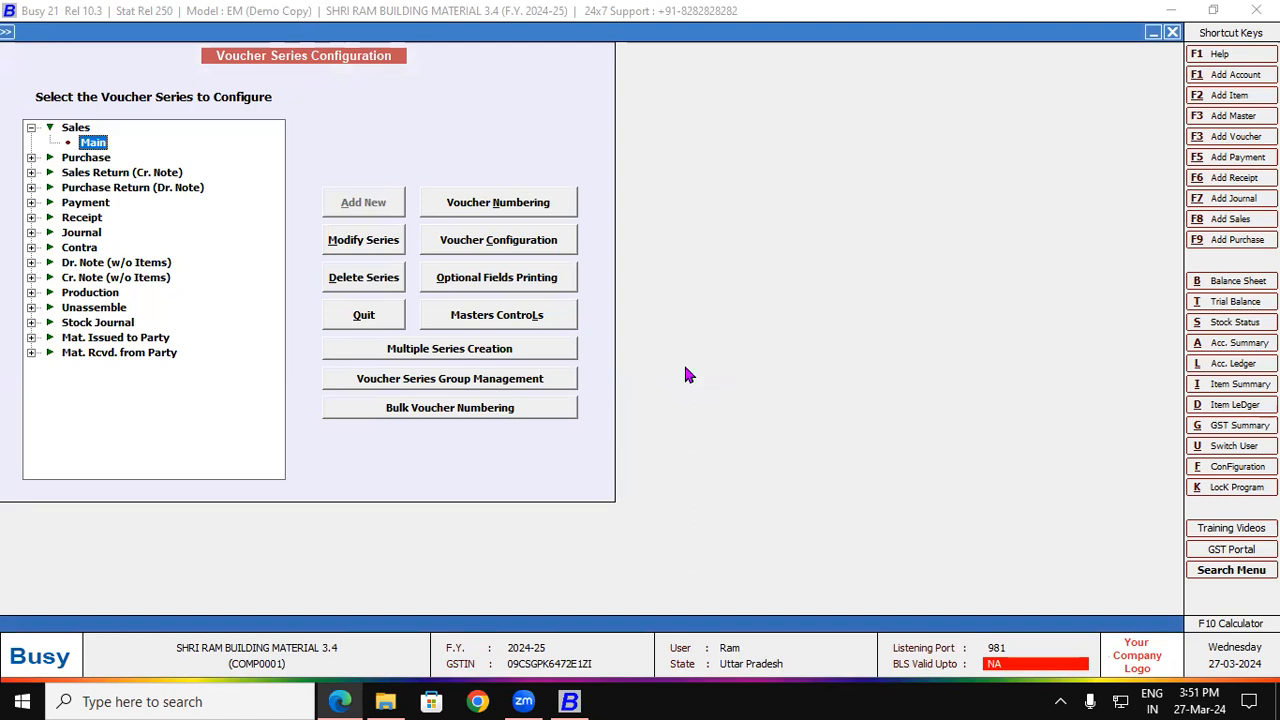
Step: On page 17's invoice in the PDF, mark the company name, Cash party and shipping consignee
click(340, 701)
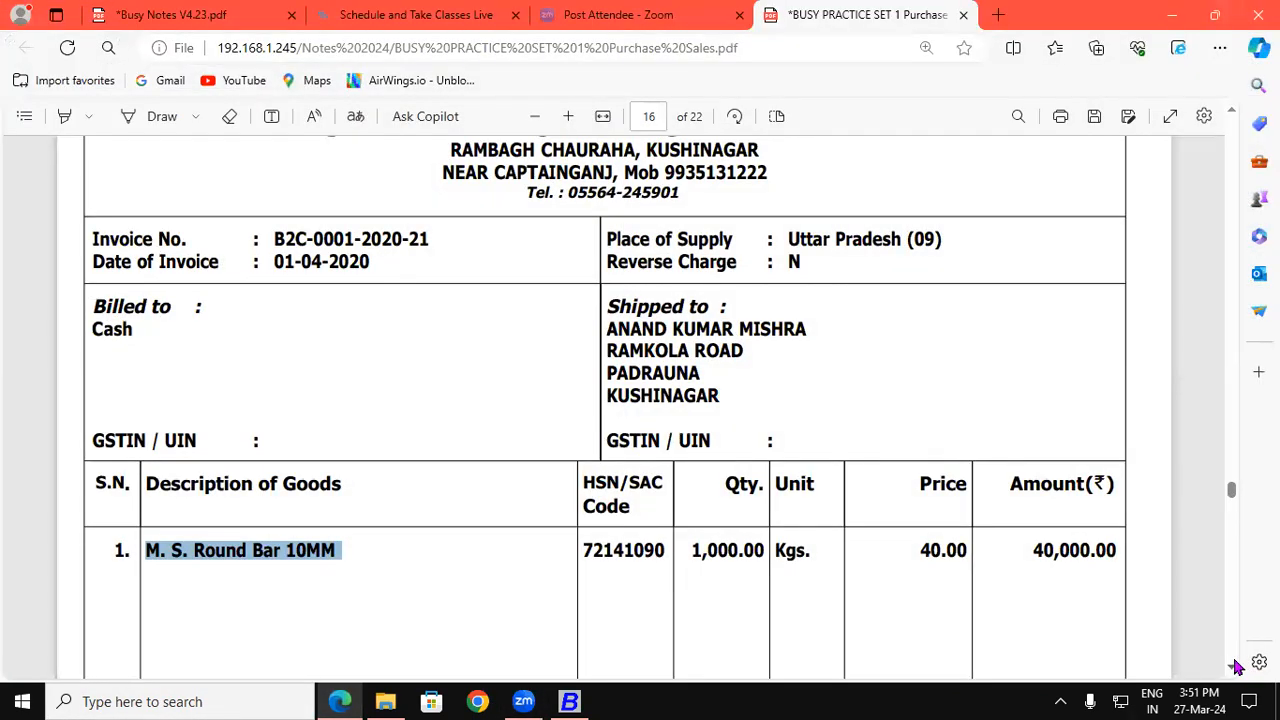
scroll(1236, 667, down, 10)
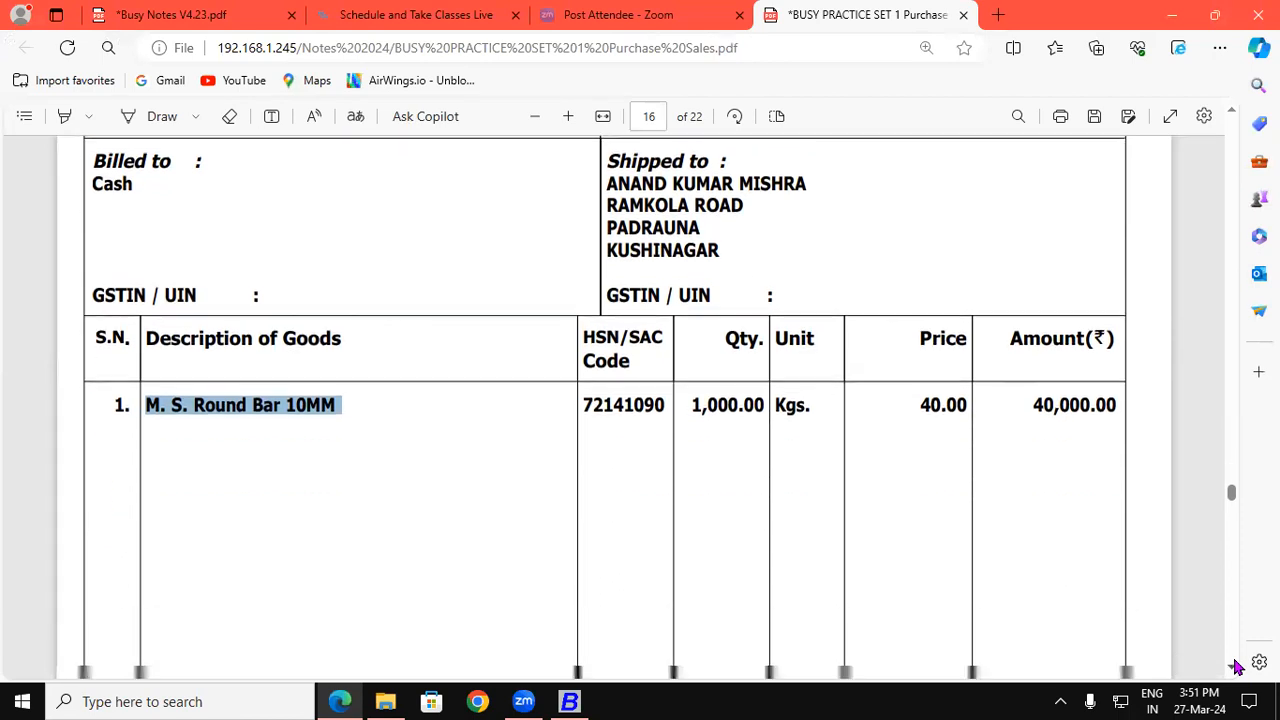
scroll(1236, 667, down, 6)
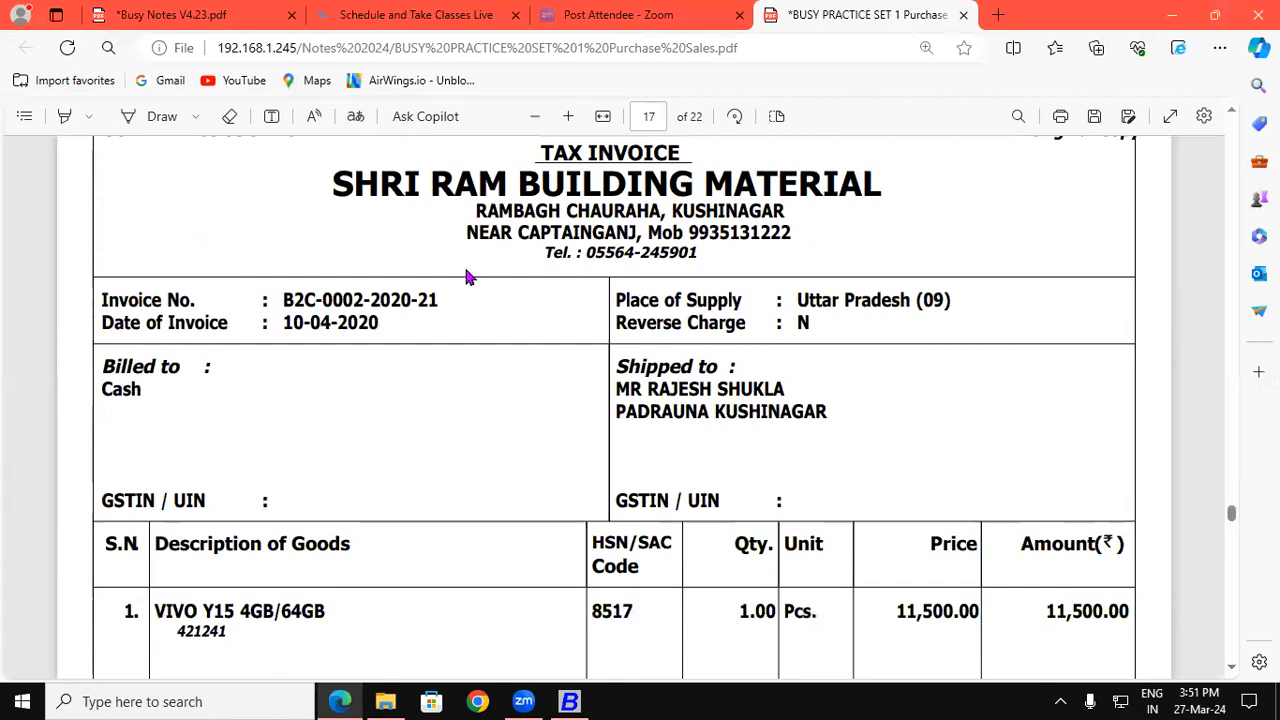
drag(340, 186, 640, 188)
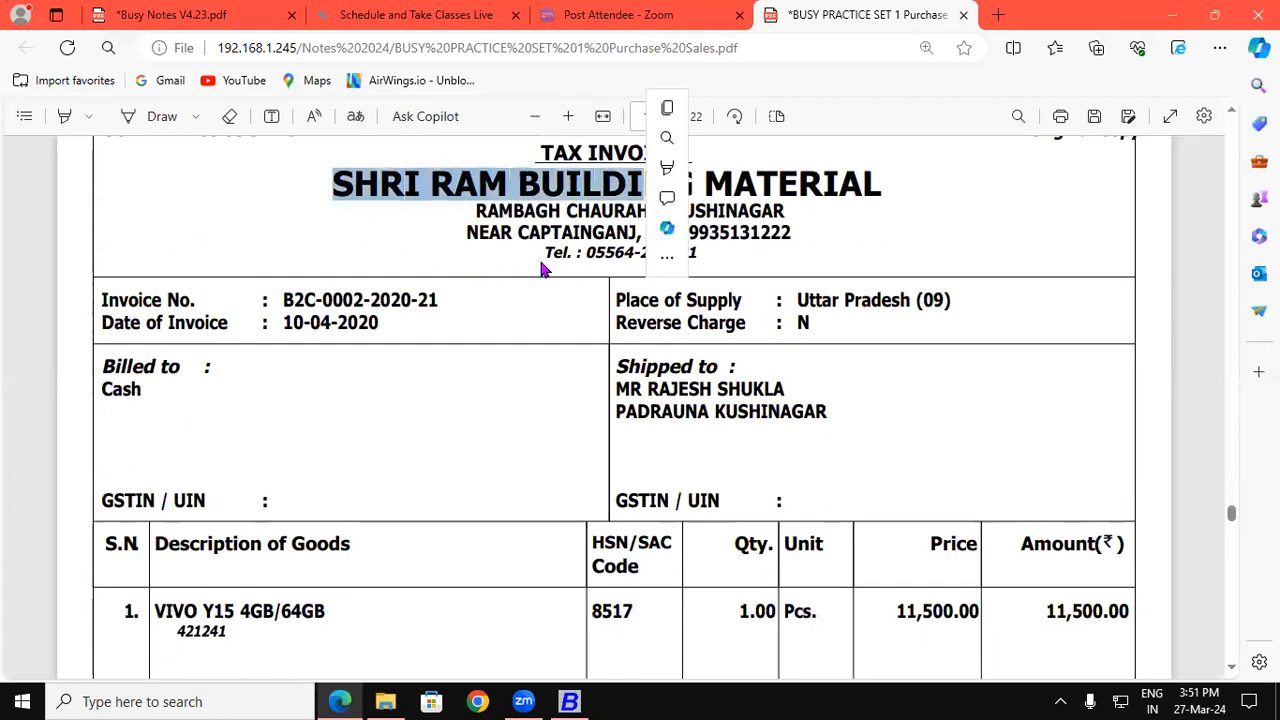
drag(104, 390, 145, 391)
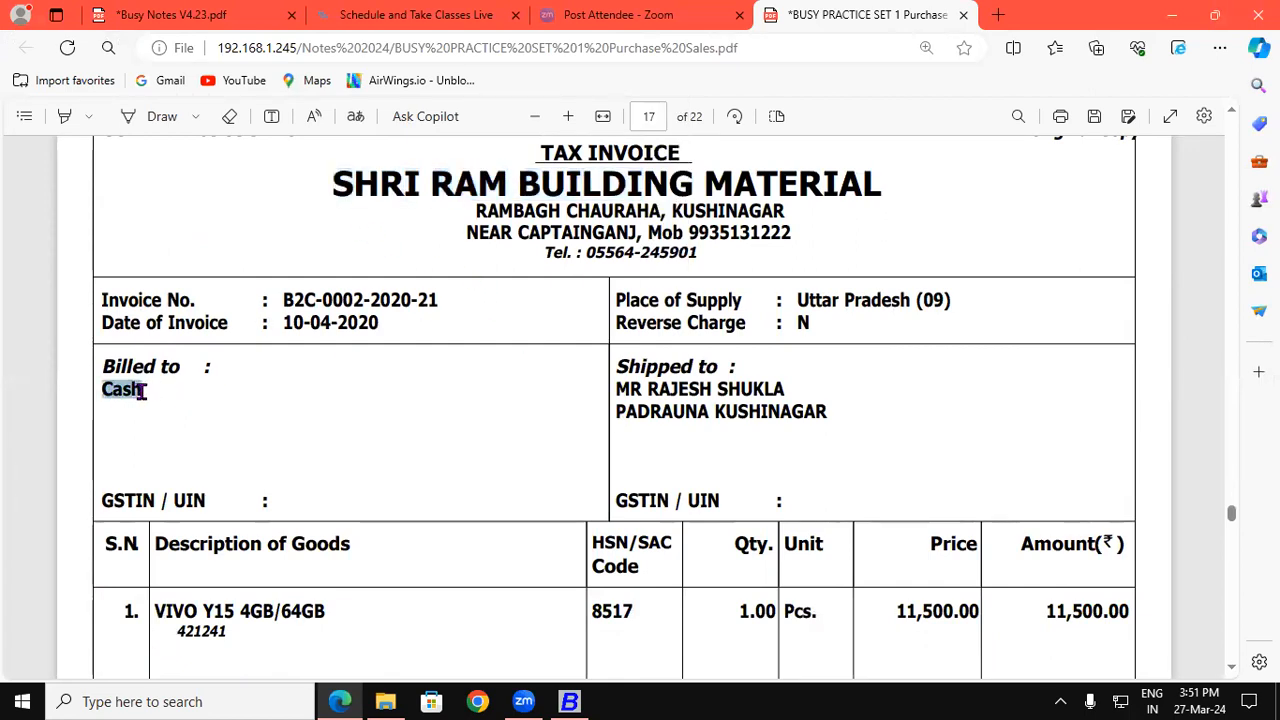
drag(618, 388, 756, 390)
drag(645, 418, 750, 412)
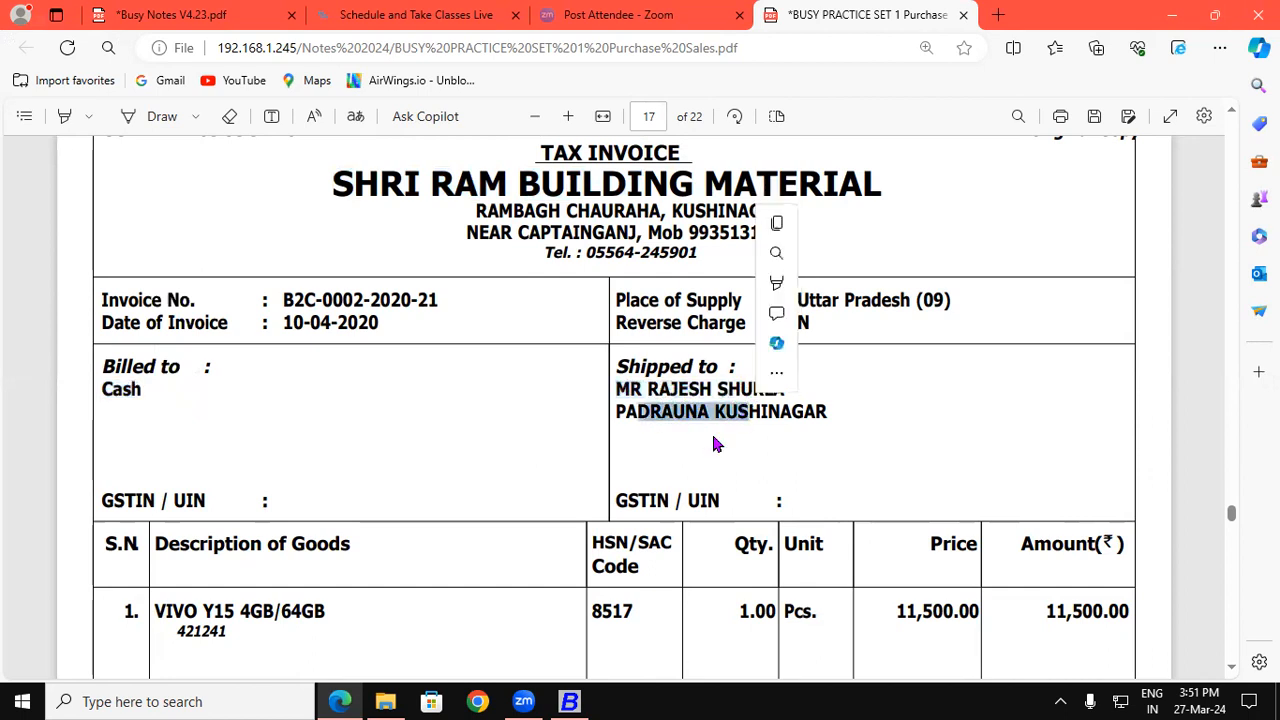
Step: Mark the 64GB item, quantity 1.00 and price 11,500.00, then continue to page 18's Bata shoes invoice
click(281, 604)
drag(281, 604, 395, 608)
drag(739, 610, 790, 612)
drag(900, 611, 975, 612)
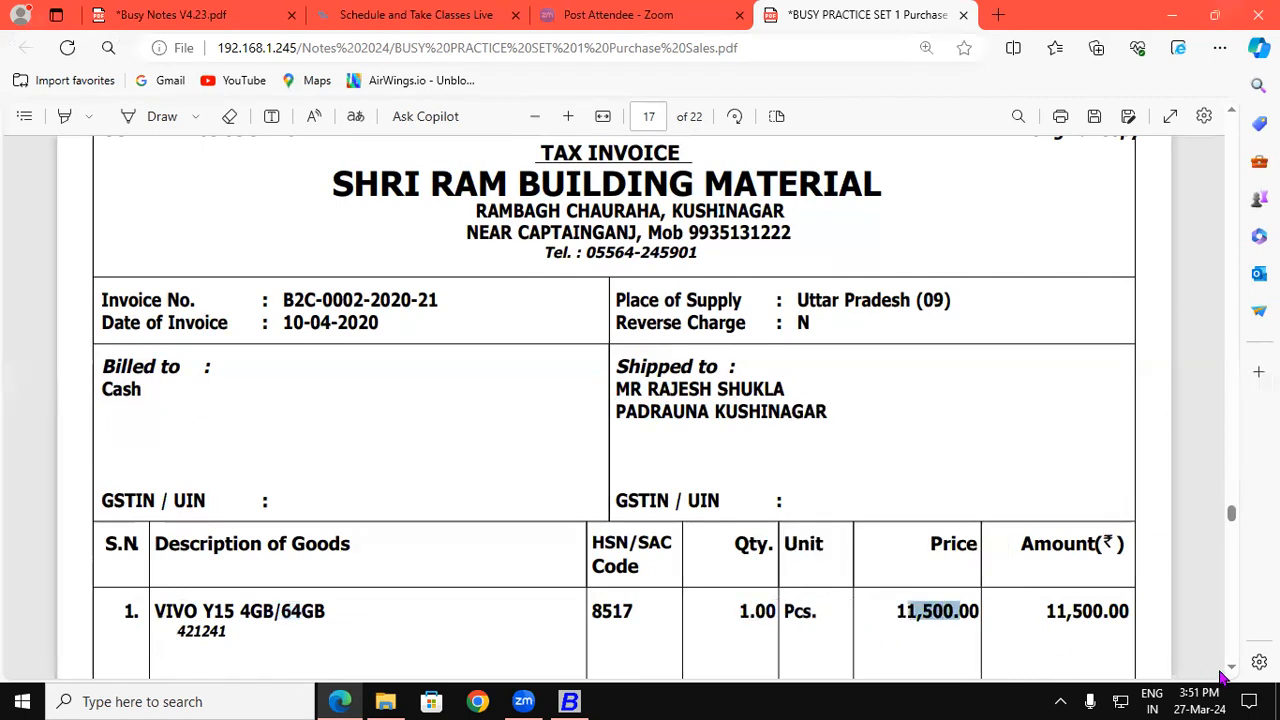
click(1230, 675)
scroll(1230, 675, down, 6)
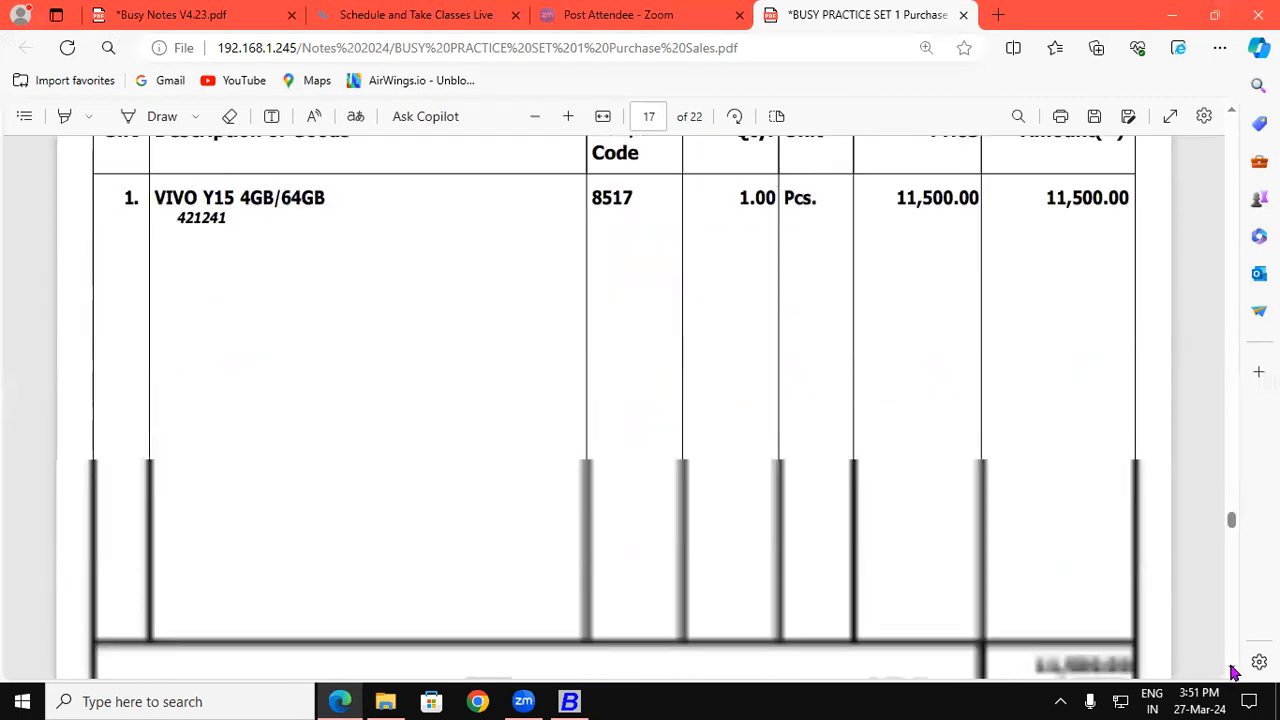
scroll(1232, 673, down, 5)
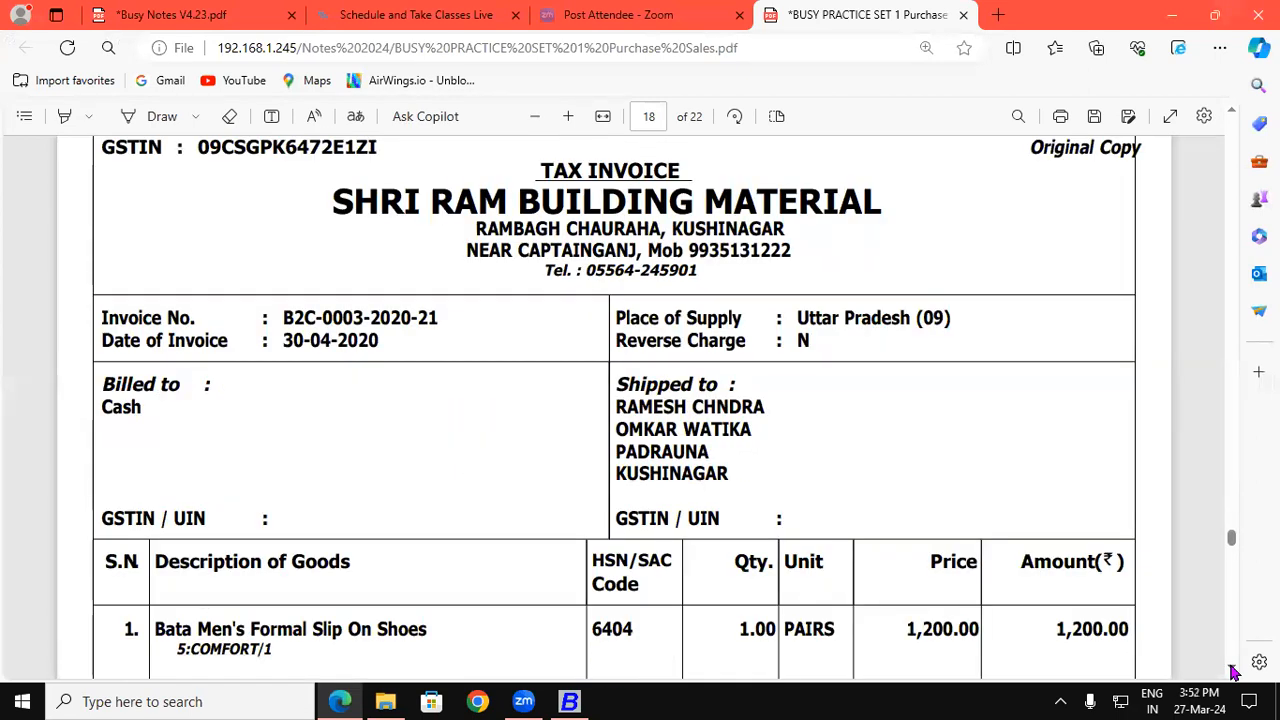
scroll(1233, 673, down, 3)
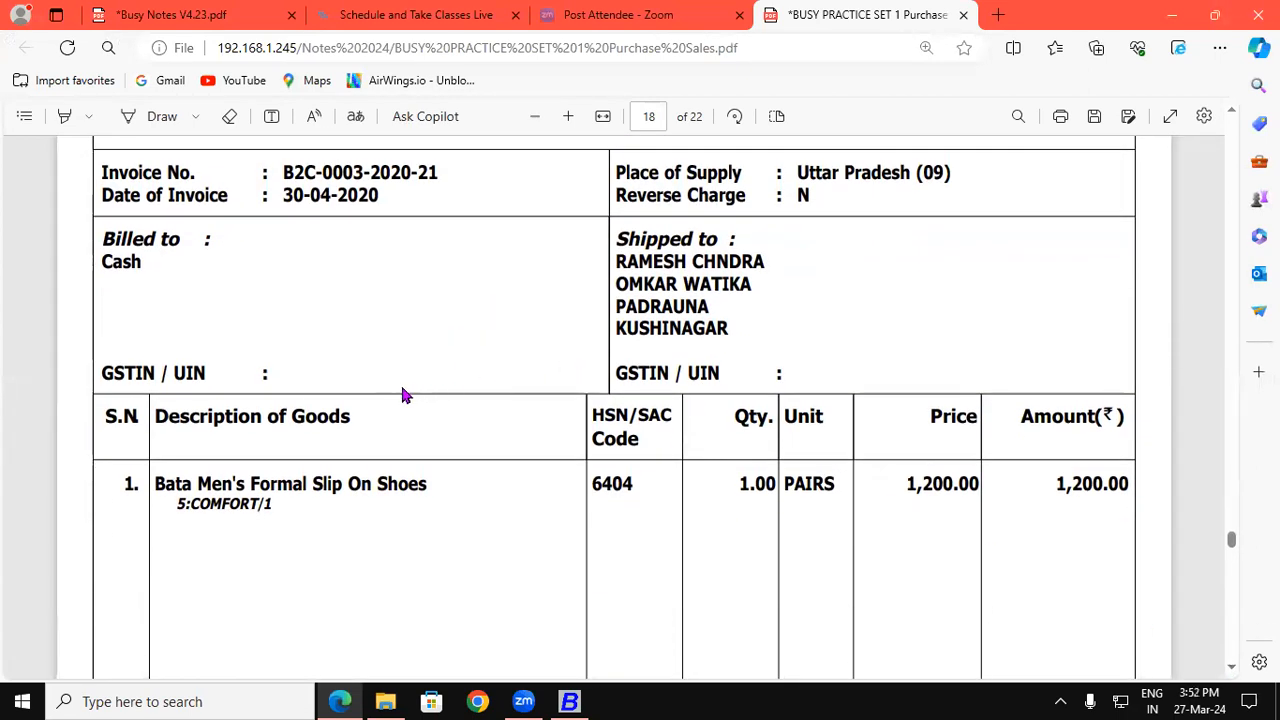
scroll(1237, 118, up, 3)
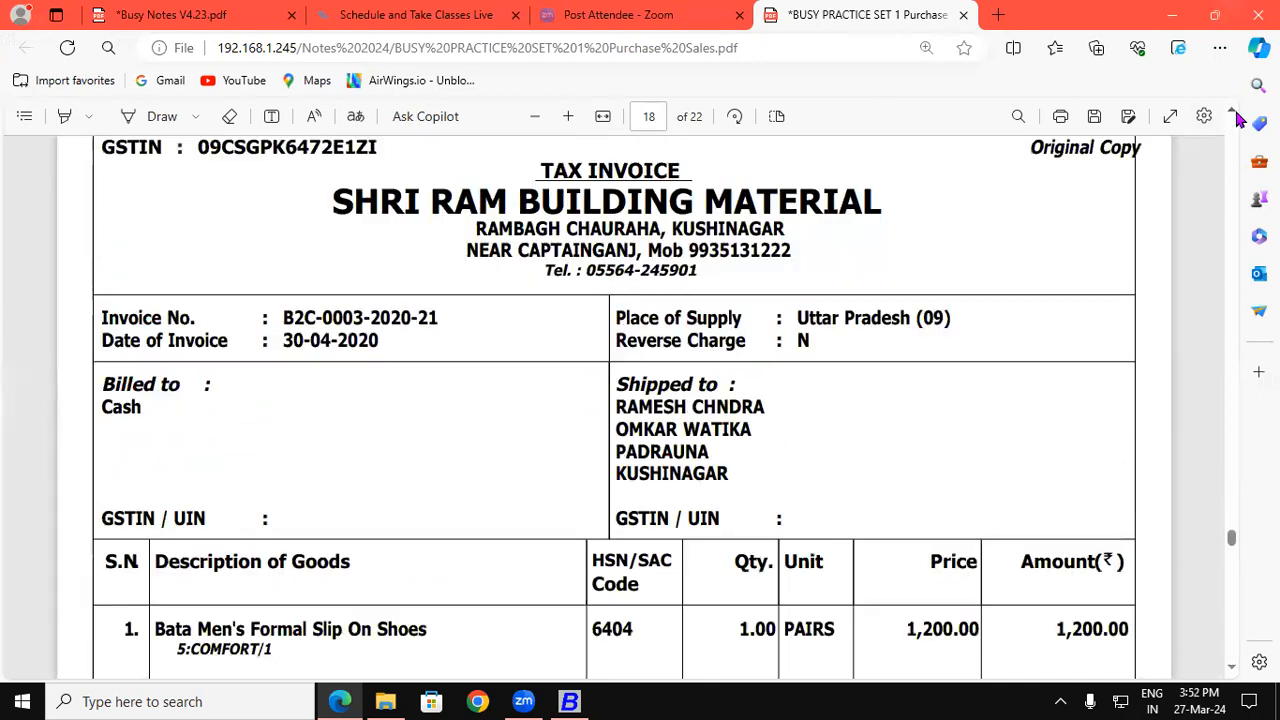